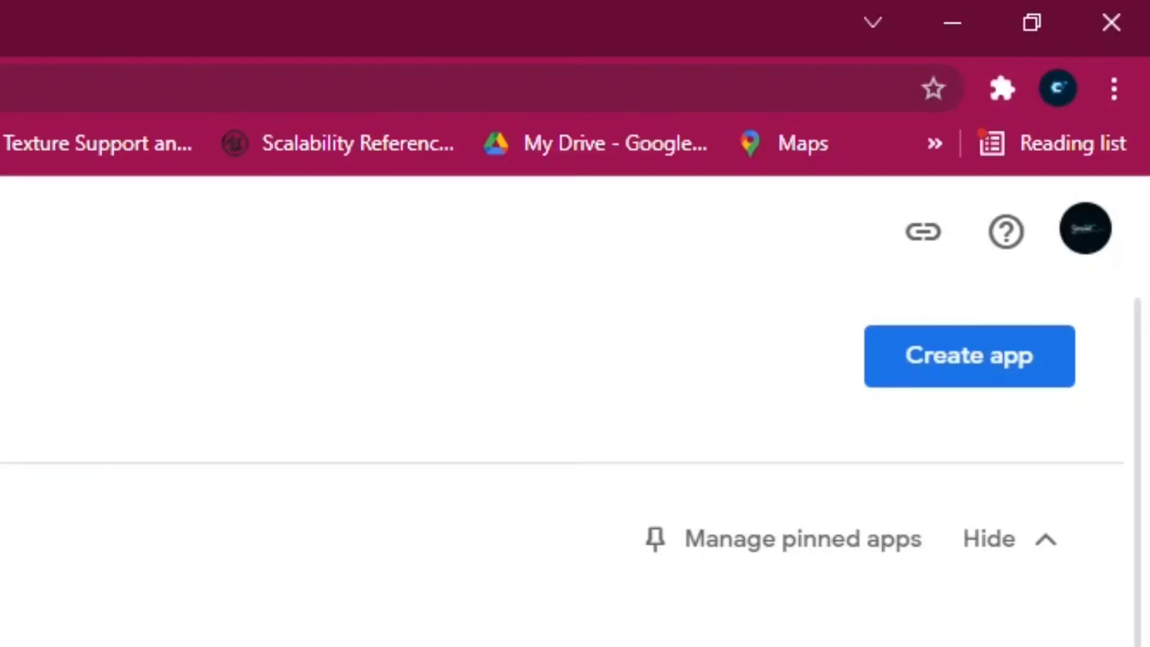
Start a new app named 'BS' and set it up as a free game
{"action": "left_click", "coordinate": [950, 339]}
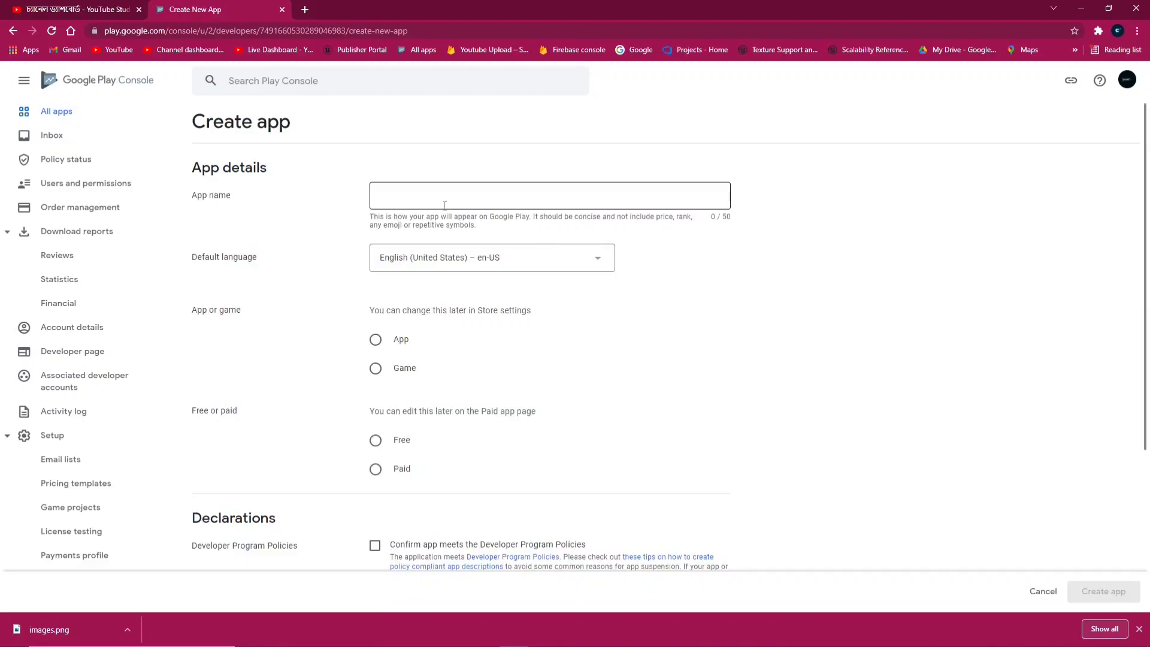
{"action": "left_click", "coordinate": [398, 200]}
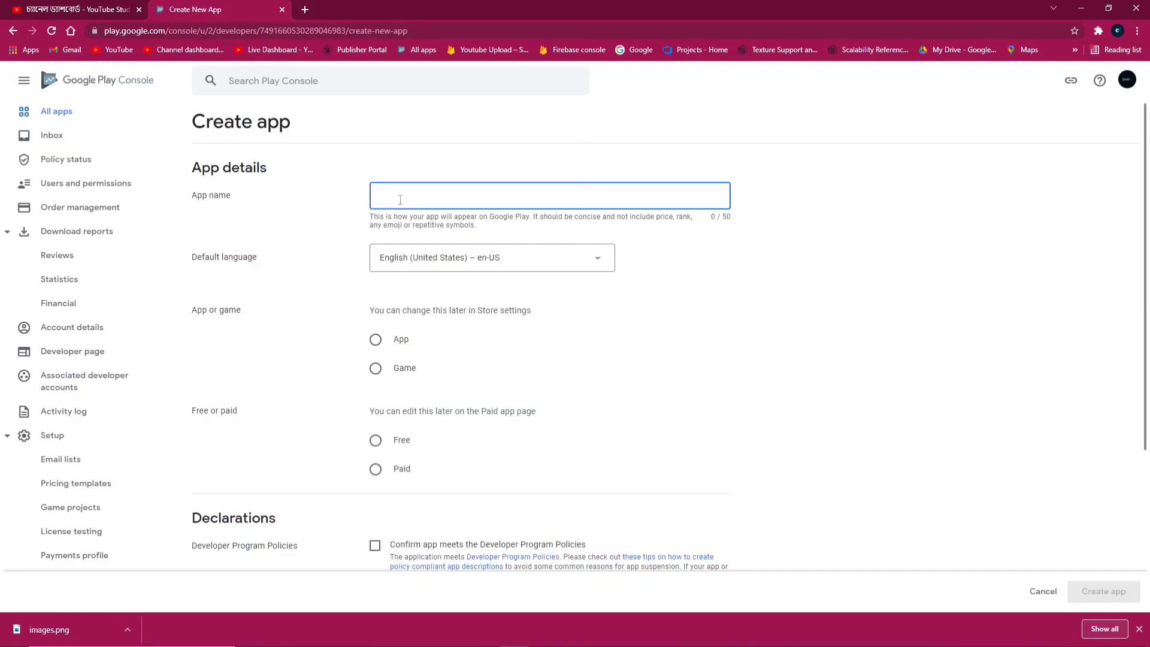
{"action": "type", "text": "BS"}
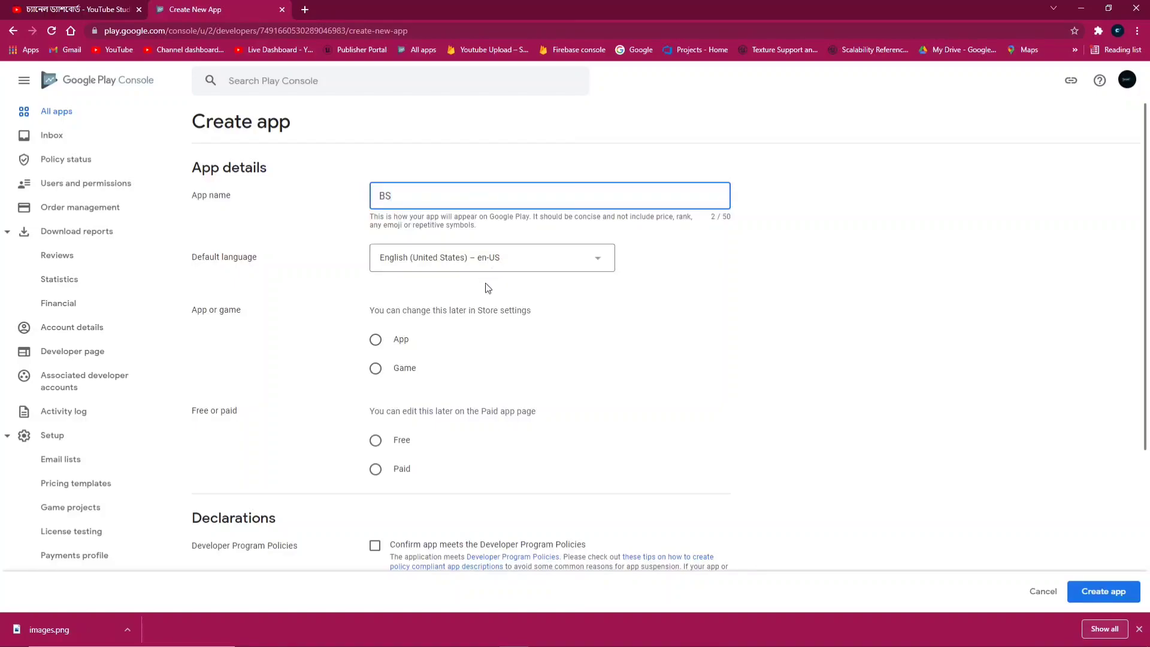
{"action": "left_click_drag", "start_coordinate": [193, 311], "coordinate": [229, 312]}
{"action": "left_click", "coordinate": [375, 368]}
{"action": "scroll", "coordinate": [383, 371], "scroll_direction": "down", "scroll_amount": 2}
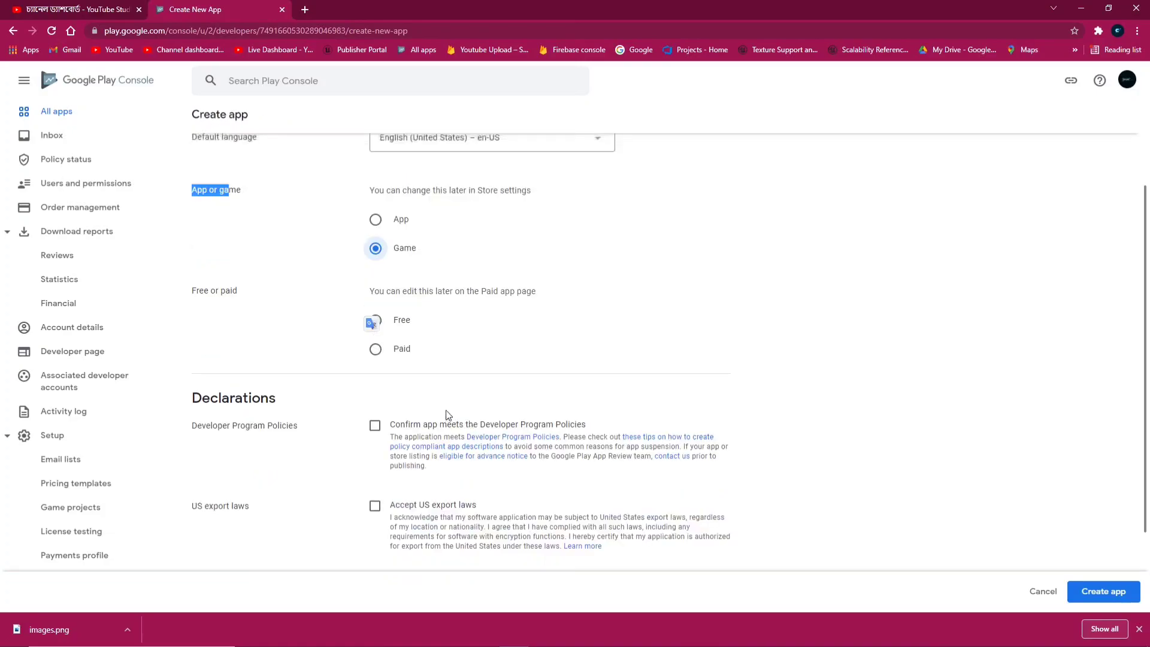
{"action": "left_click_drag", "start_coordinate": [396, 291], "coordinate": [542, 292]}
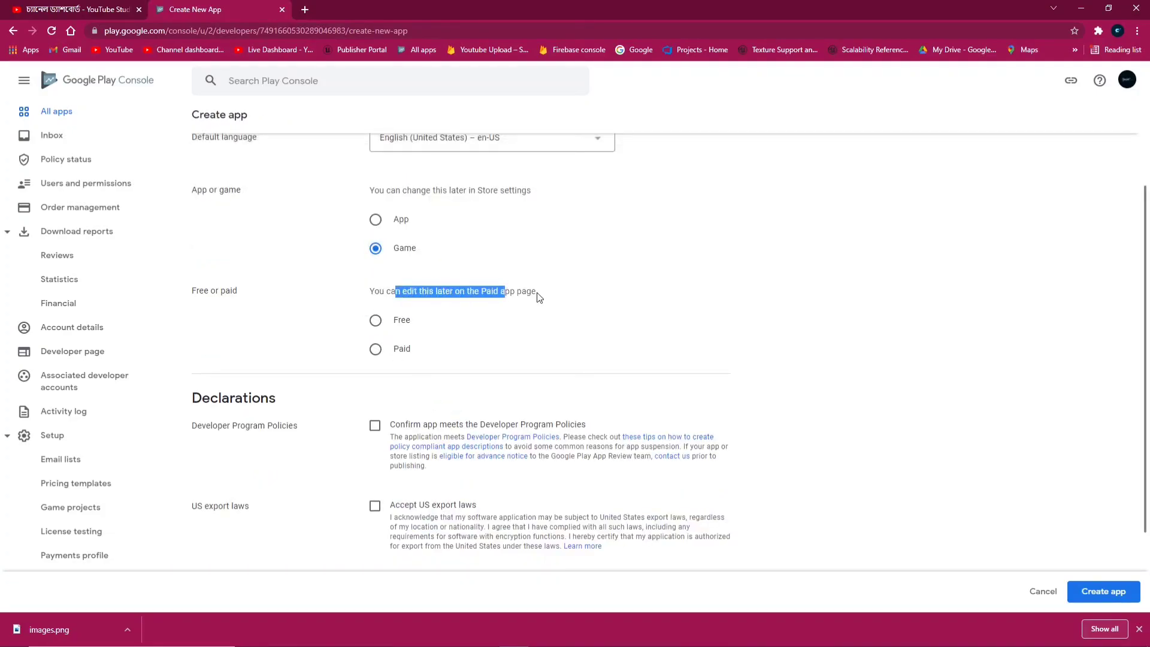
{"action": "left_click", "coordinate": [376, 319]}
Accept the developer program policies and US export laws, then create the app
{"action": "scroll", "coordinate": [208, 364], "scroll_direction": "down", "scroll_amount": 3}
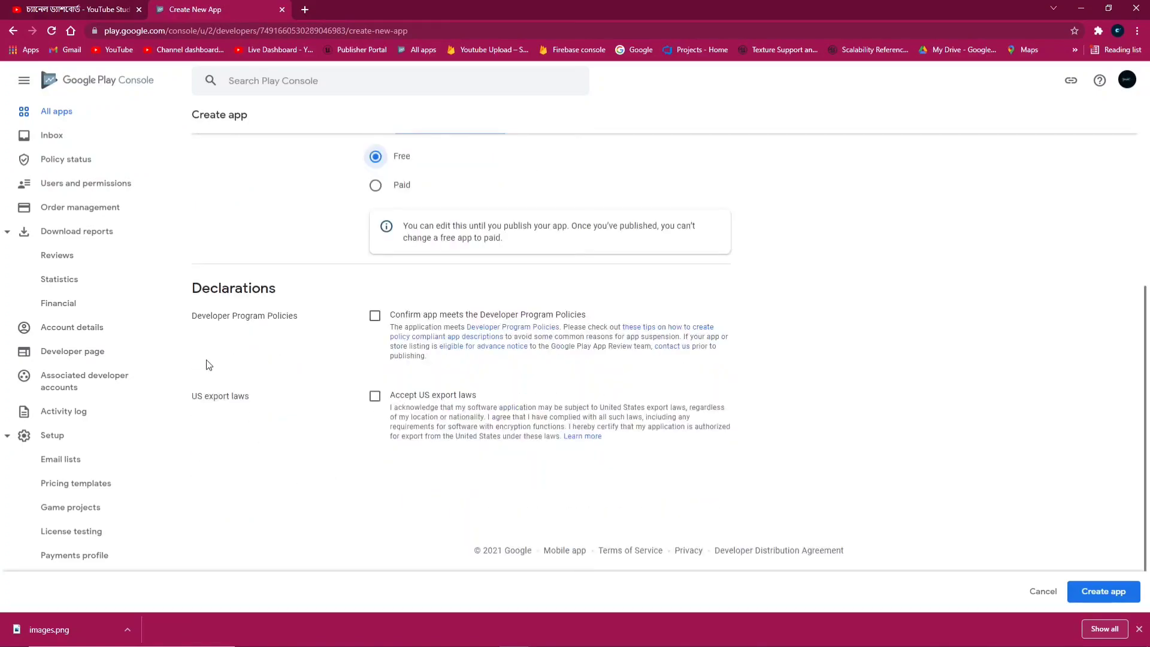
{"action": "left_click", "coordinate": [375, 316]}
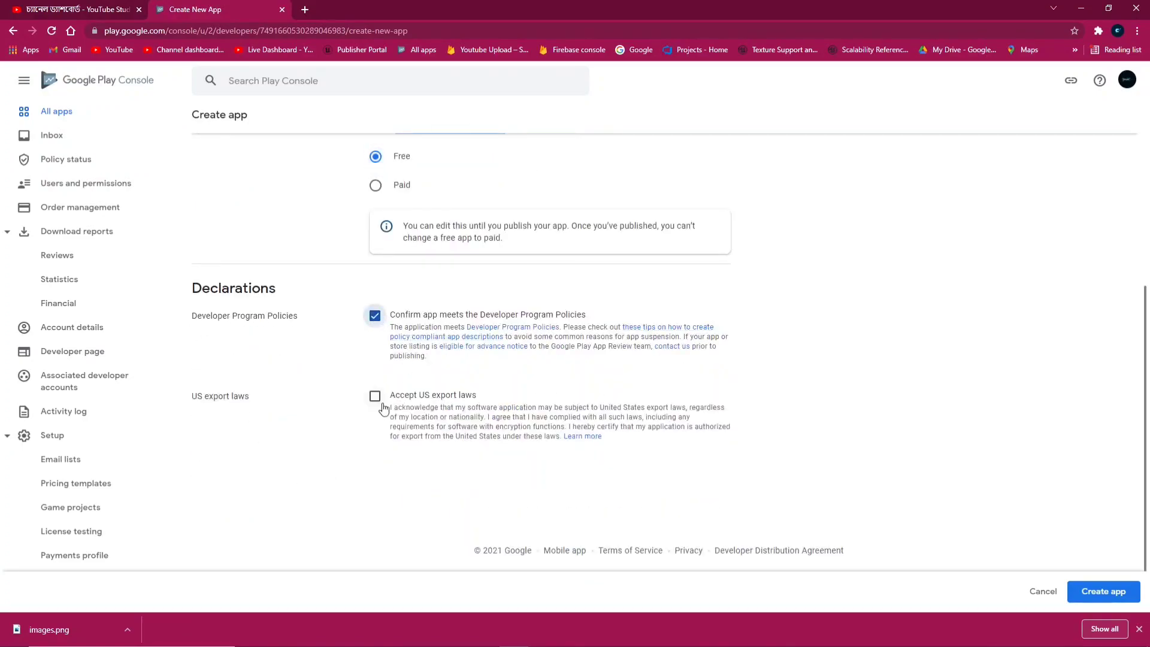
{"action": "left_click", "coordinate": [482, 398]}
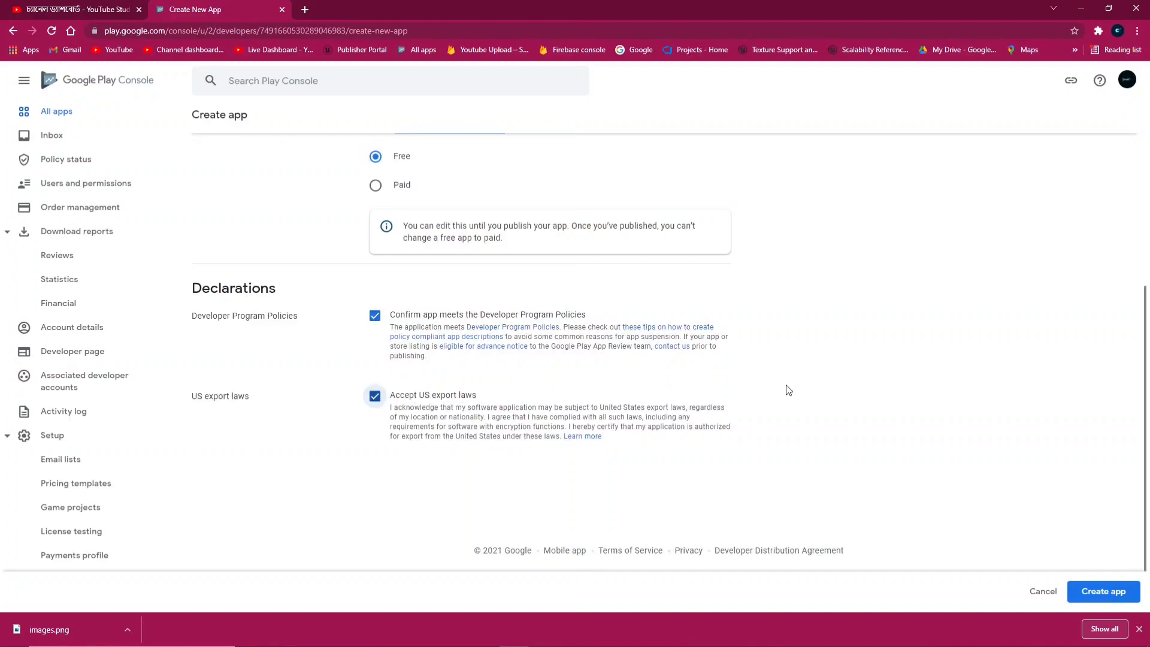
{"action": "left_click", "coordinate": [1104, 591]}
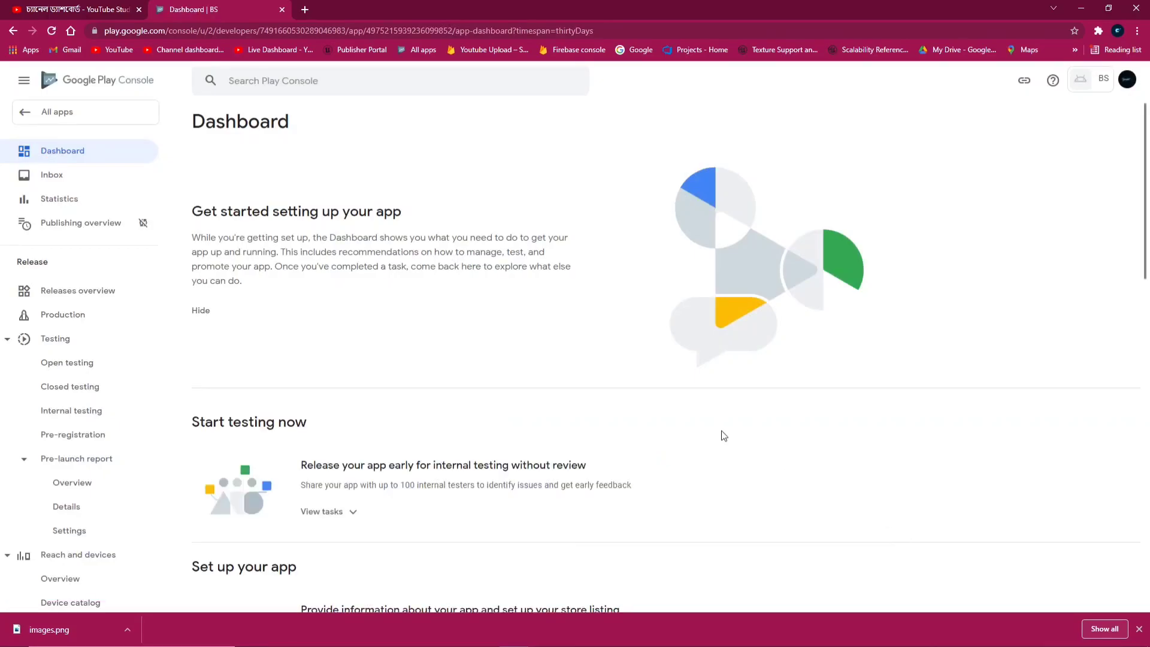
Save App access as 'All functionality is available without special access' and return to the Dashboard
{"action": "scroll", "coordinate": [469, 449], "scroll_direction": "down", "scroll_amount": 3}
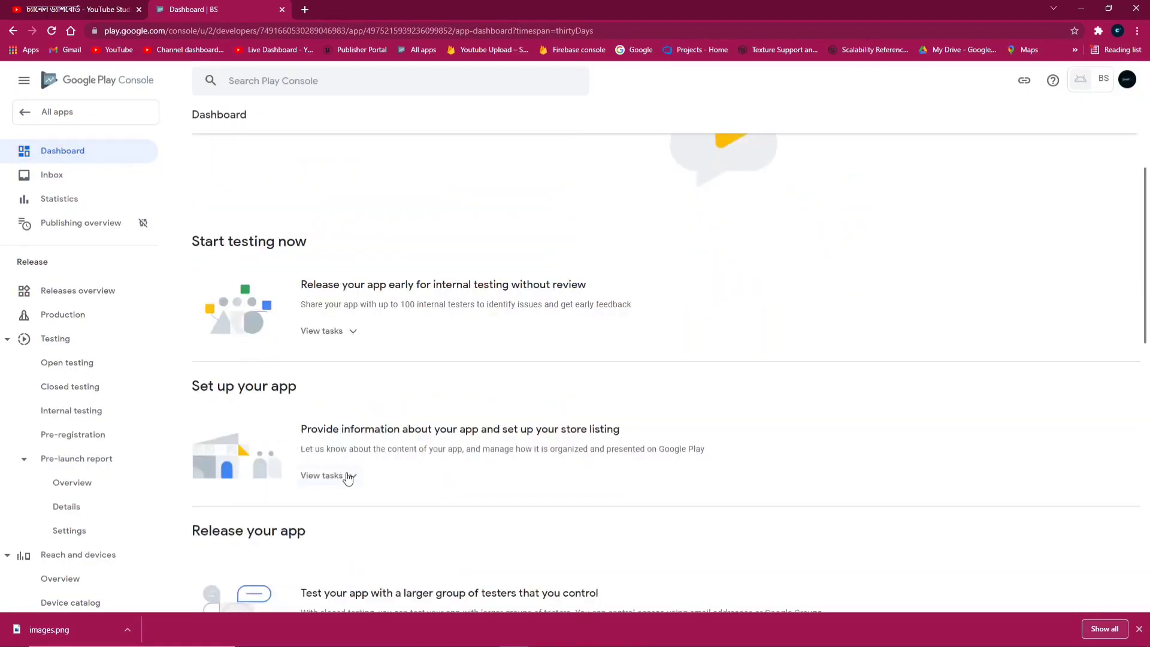
{"action": "scroll", "coordinate": [348, 473], "scroll_direction": "down", "scroll_amount": 2}
{"action": "left_click_drag", "start_coordinate": [213, 261], "coordinate": [297, 270]}
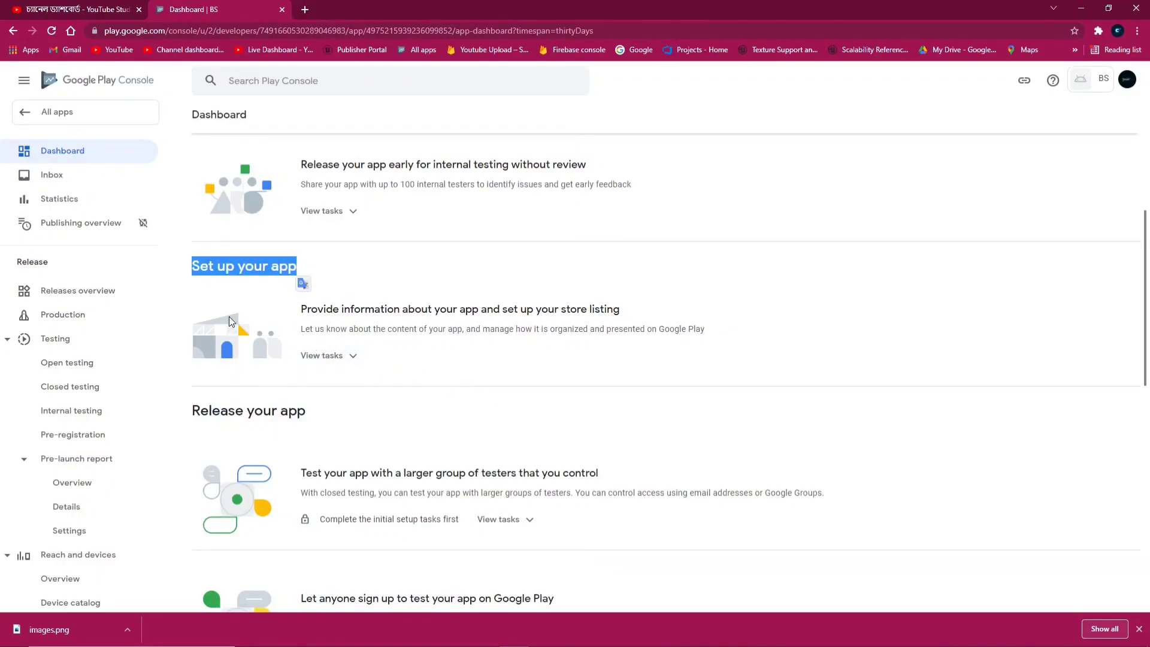
{"action": "left_click", "coordinate": [334, 355]}
{"action": "scroll", "coordinate": [460, 398], "scroll_direction": "down", "scroll_amount": 1}
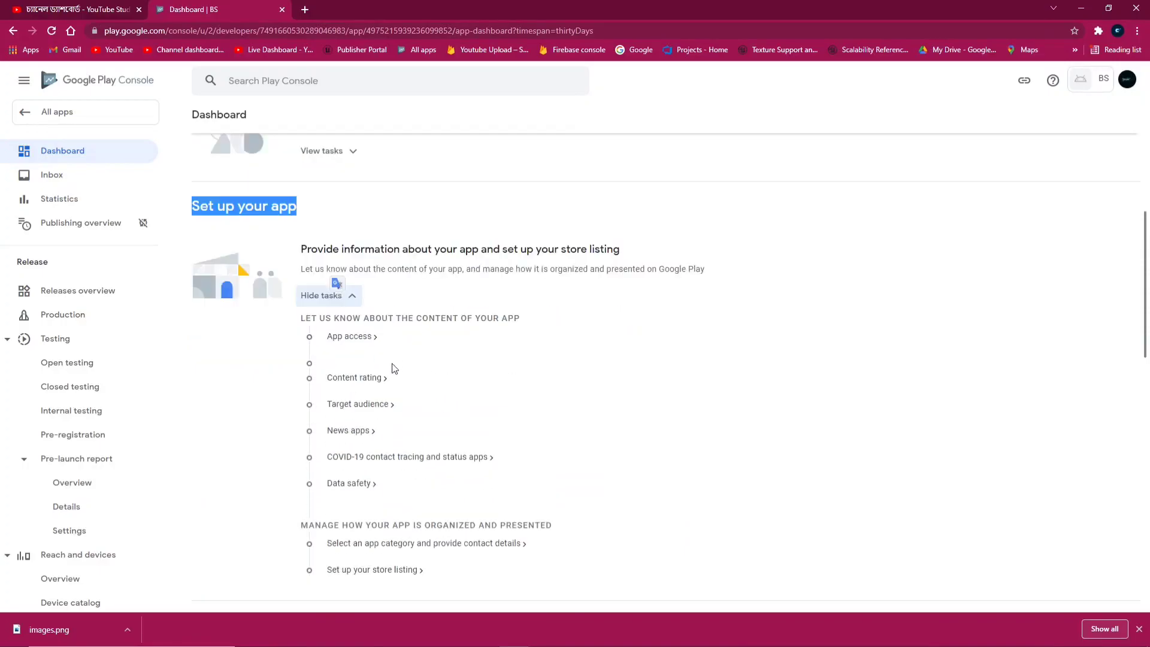
{"action": "left_click", "coordinate": [354, 336]}
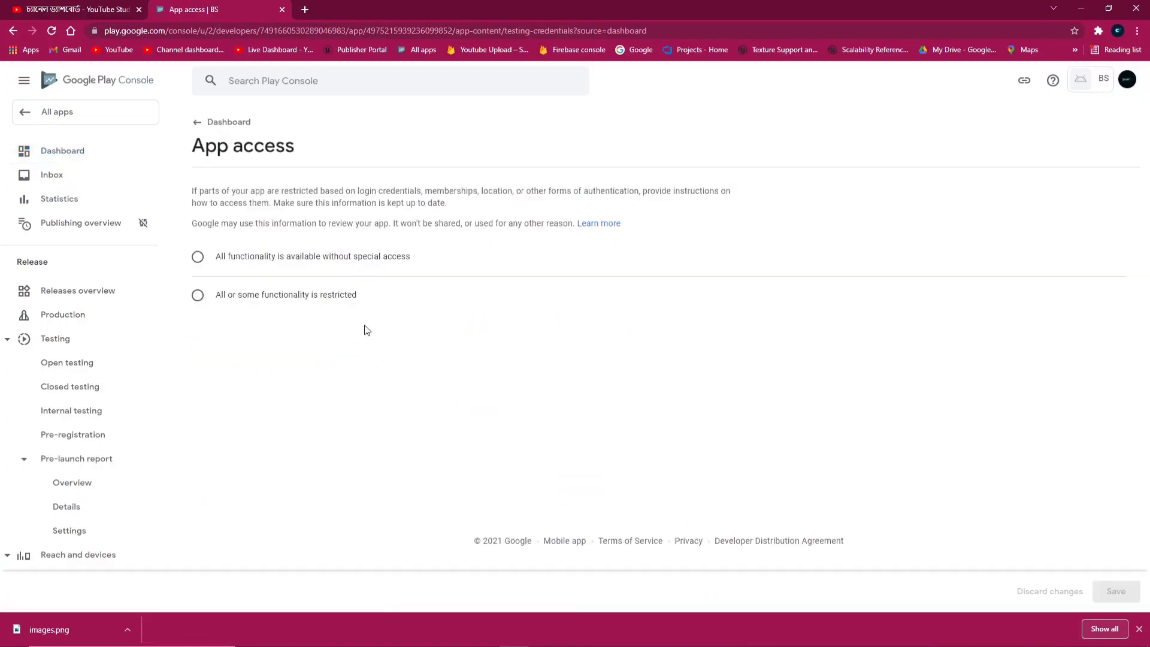
{"action": "left_click", "coordinate": [208, 262]}
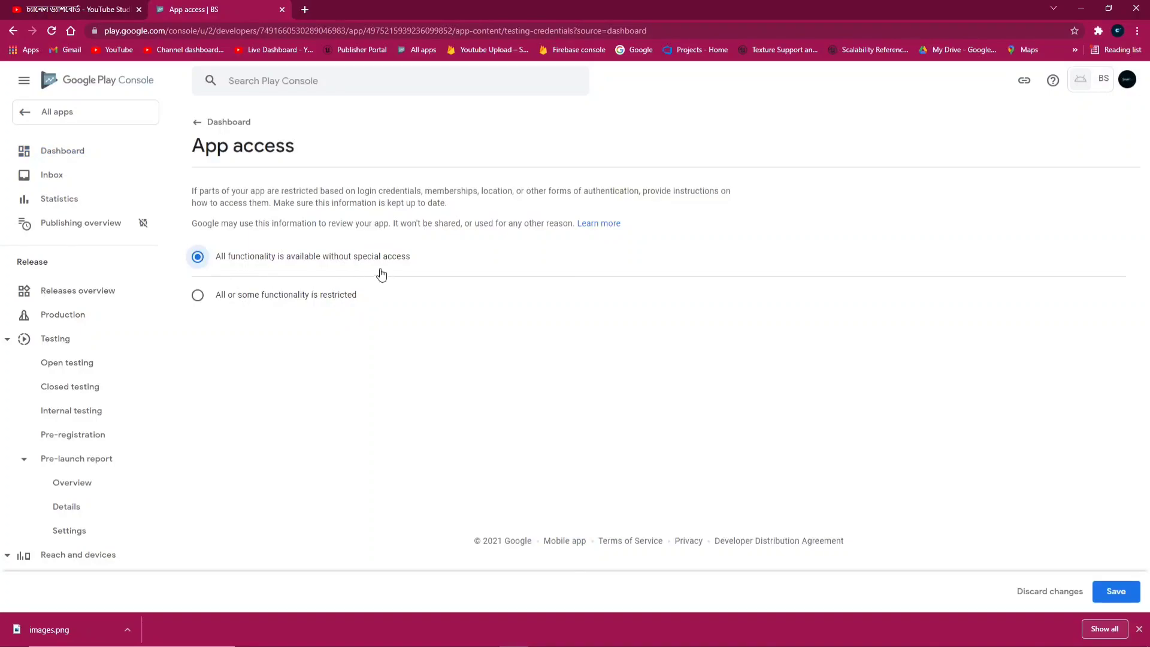
{"action": "left_click", "coordinate": [1101, 584]}
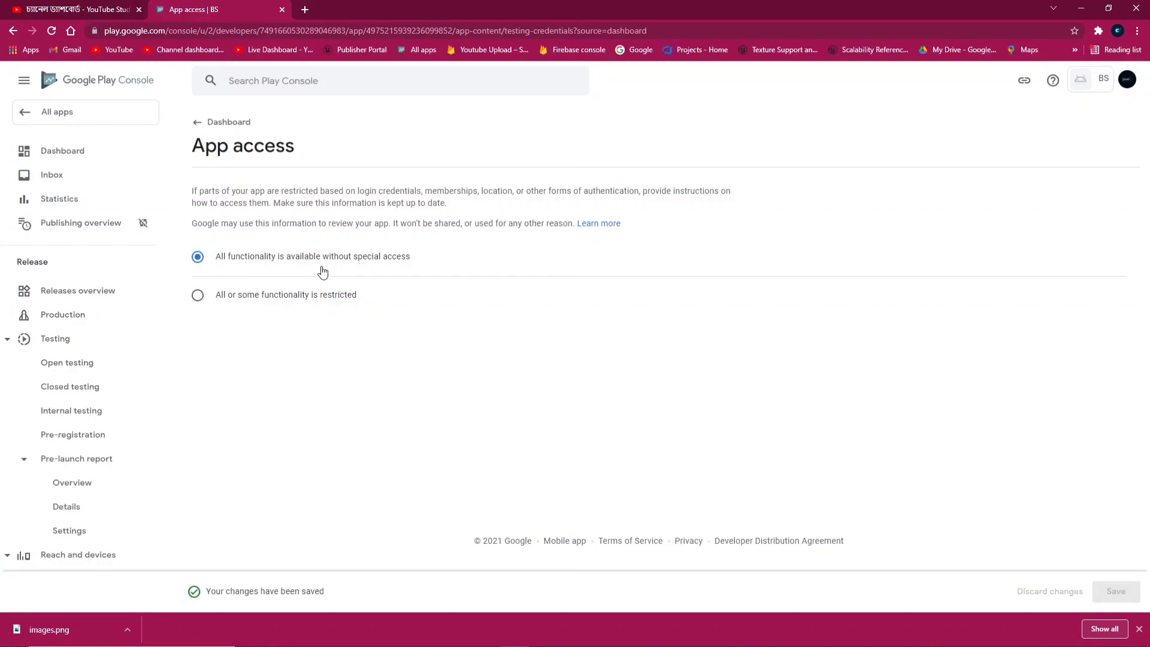
{"action": "left_click", "coordinate": [216, 122]}
{"action": "scroll", "coordinate": [491, 278], "scroll_direction": "down", "scroll_amount": 2}
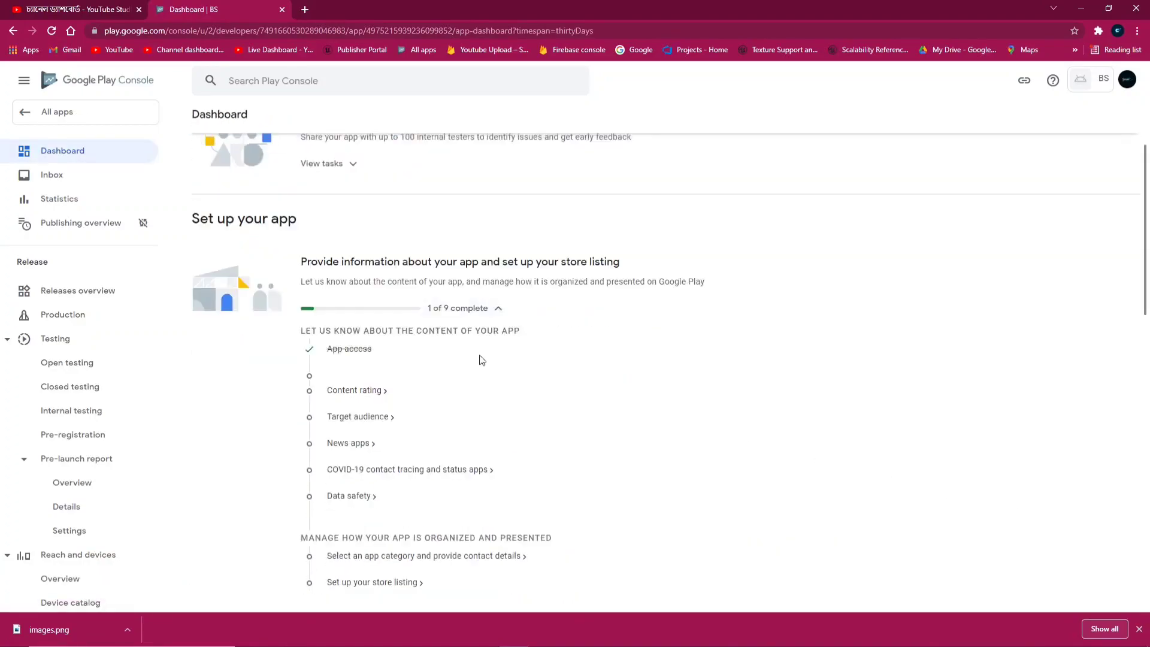
Start the content rating questionnaire and enter the contact e-mail address
{"action": "left_click", "coordinate": [343, 393]}
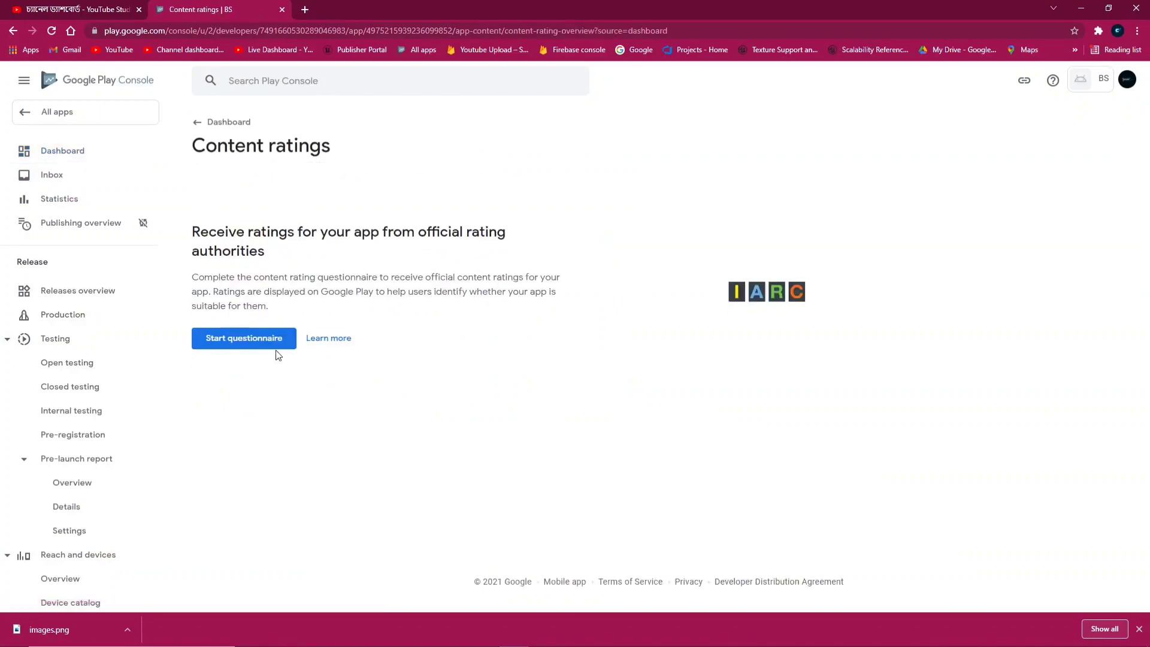
{"action": "left_click", "coordinate": [251, 343]}
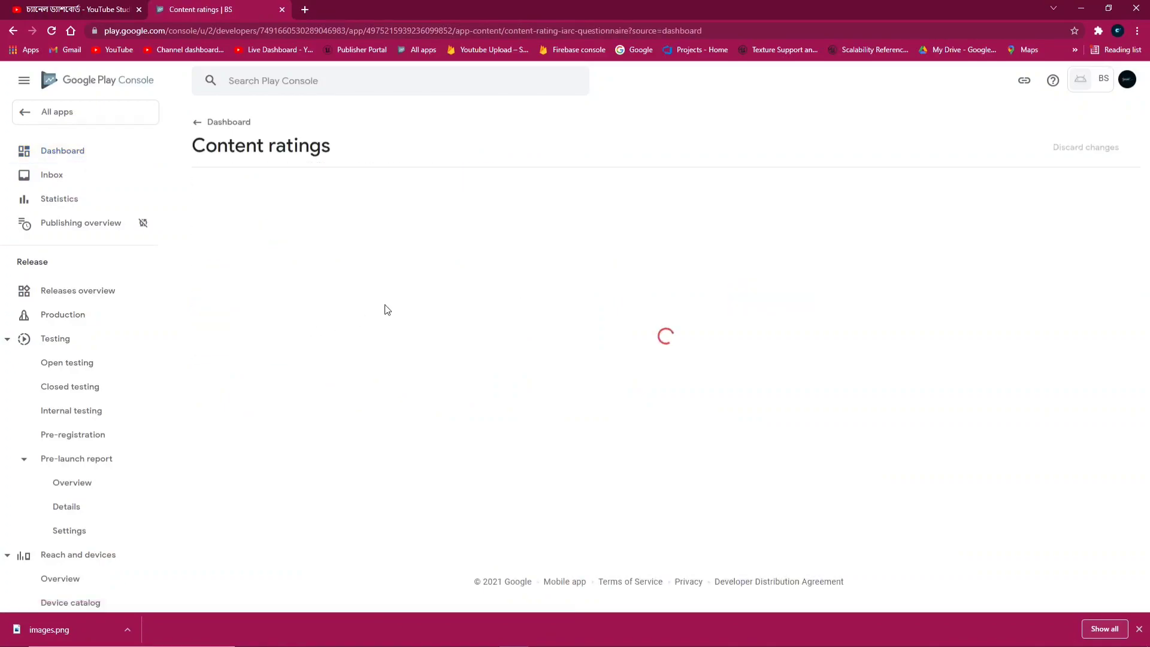
{"action": "left_click", "coordinate": [426, 259]}
{"action": "type", "text": "ST"}
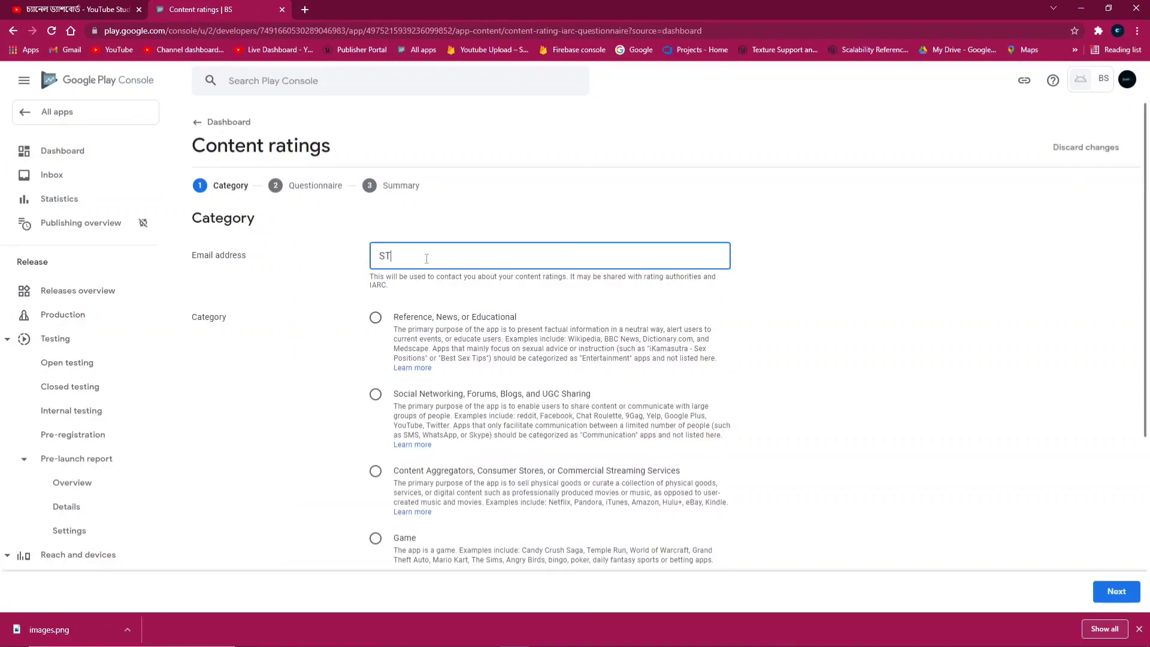
{"action": "type", "text": "R"}
{"action": "key", "text": "BackSpace"}
{"action": "key", "text": "BackSpace"}
{"action": "key", "text": "BackSpace"}
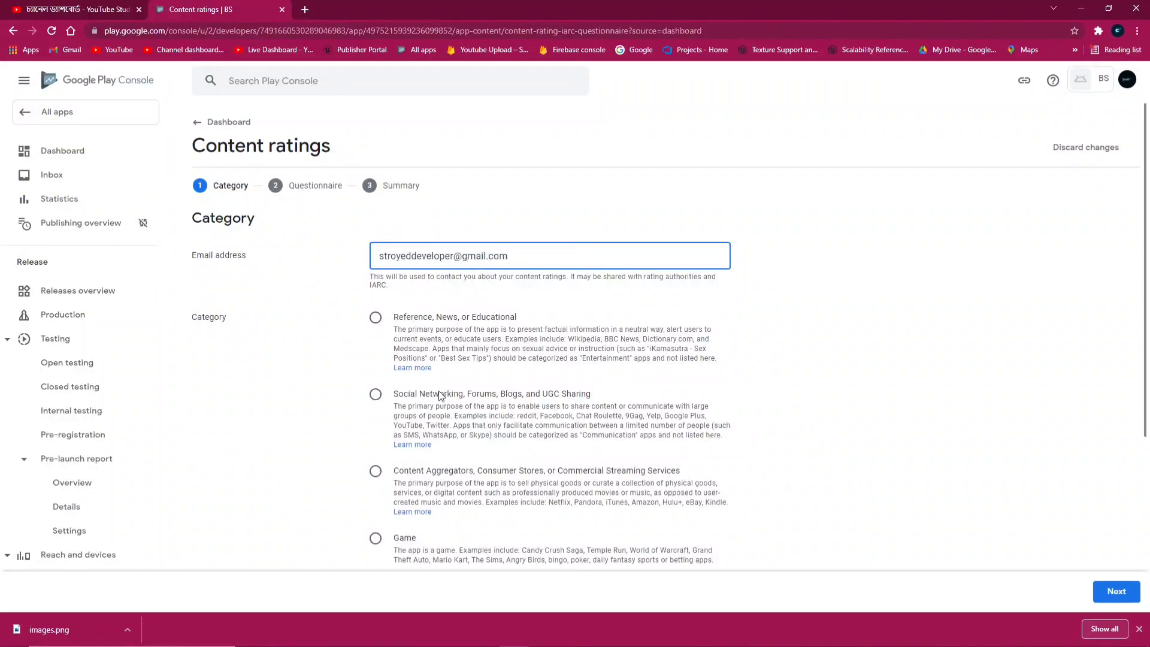
Choose Game as the app category and continue to the questions
{"action": "scroll", "coordinate": [439, 395], "scroll_direction": "down", "scroll_amount": 2}
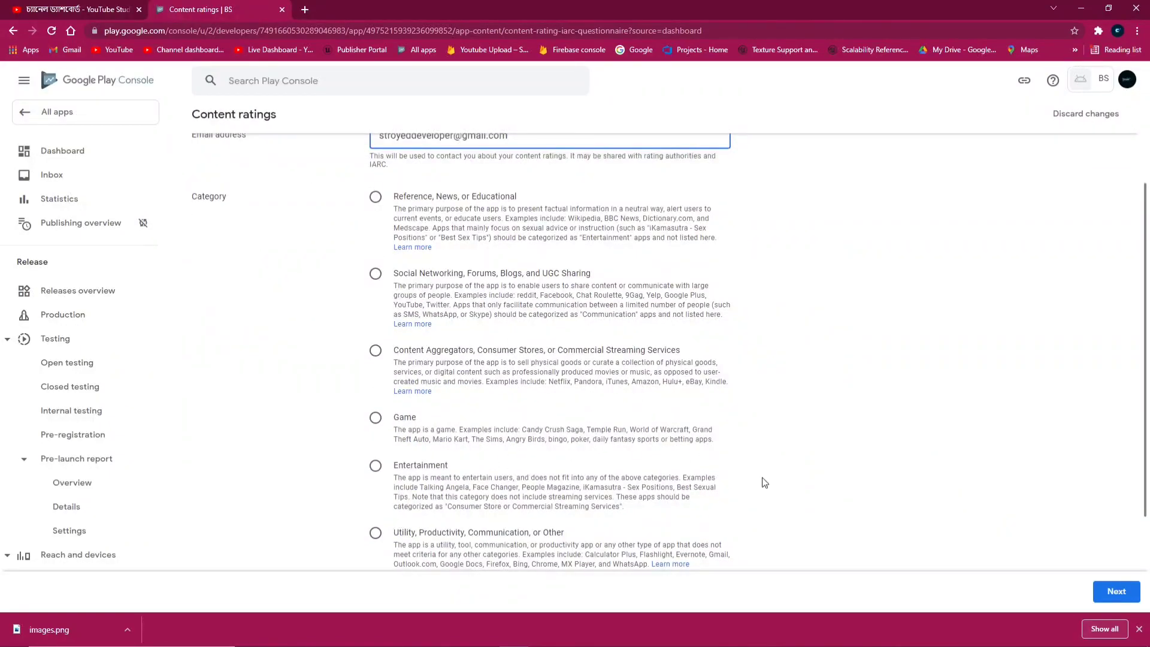
{"action": "left_click", "coordinate": [376, 417]}
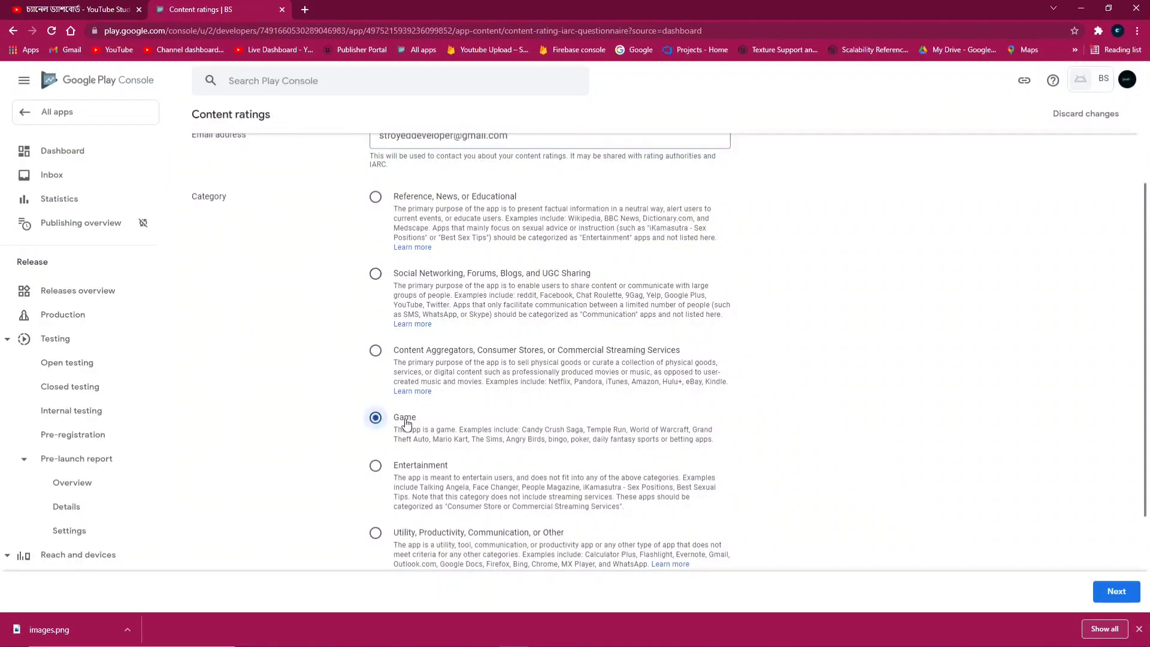
{"action": "scroll", "coordinate": [455, 428], "scroll_direction": "down", "scroll_amount": 1}
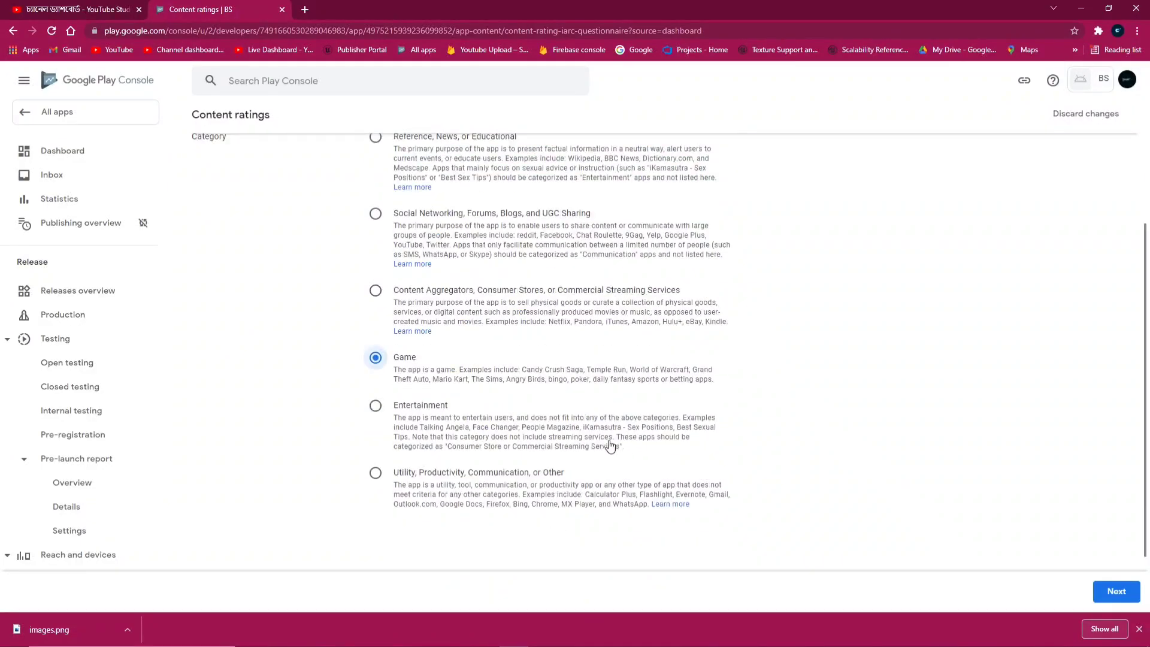
{"action": "left_click", "coordinate": [1107, 593]}
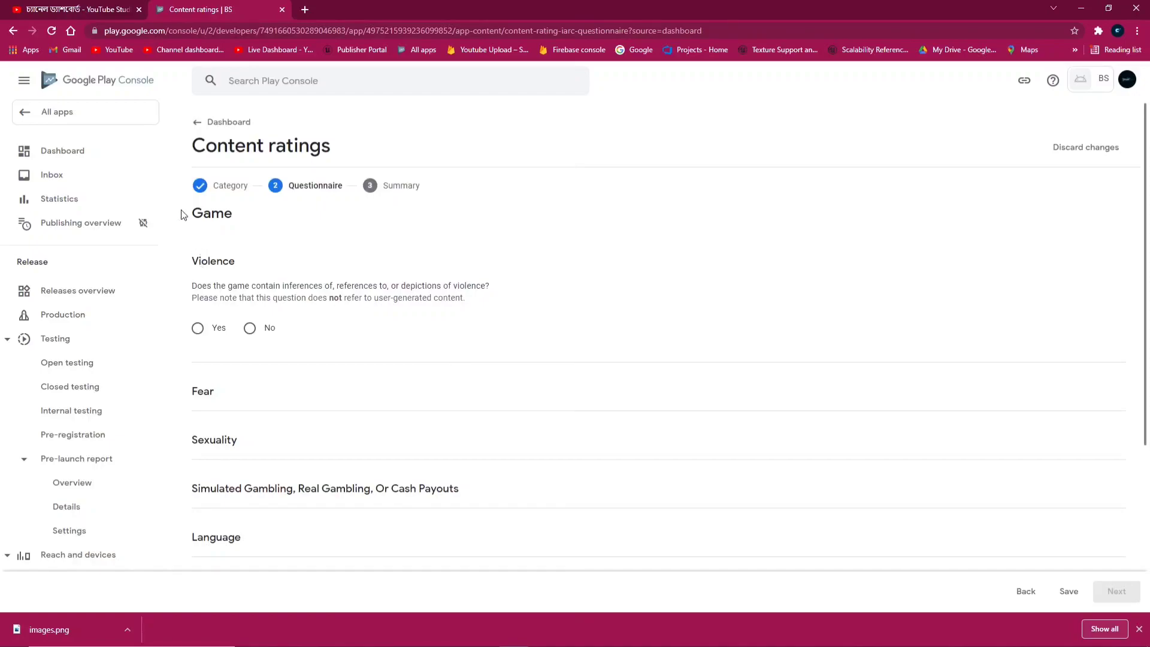
Answer No to the violence, fear, sexuality, gambling and offensive language questions
{"action": "left_click", "coordinate": [250, 328]}
{"action": "left_click", "coordinate": [250, 457]}
{"action": "scroll", "coordinate": [283, 440], "scroll_direction": "down", "scroll_amount": 3}
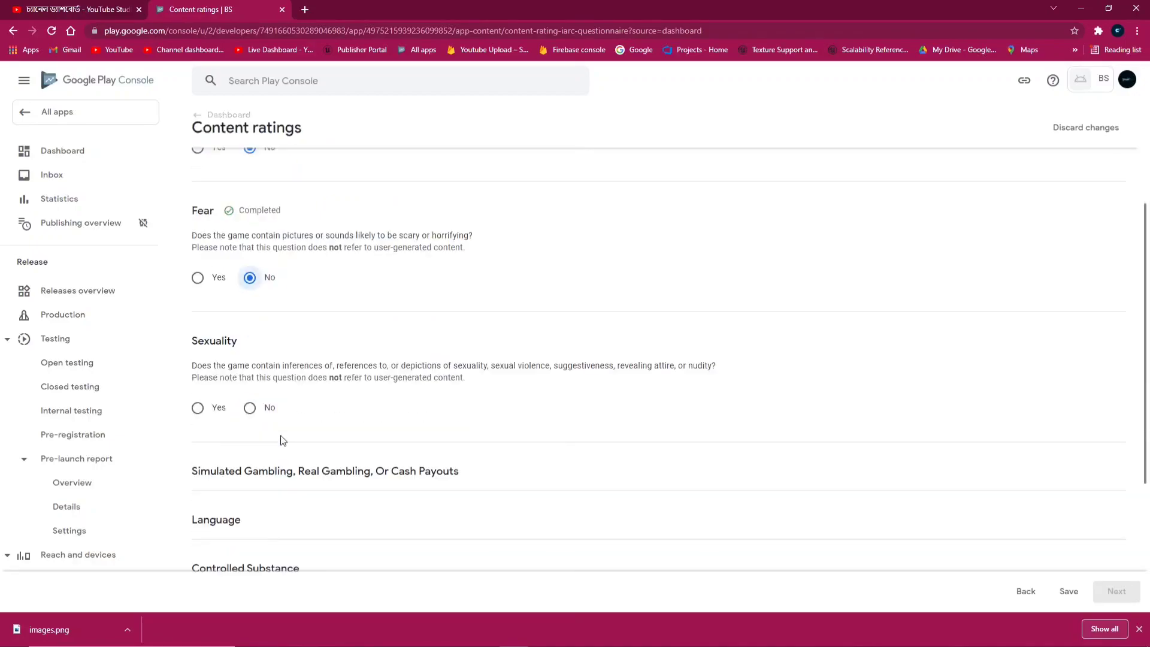
{"action": "left_click", "coordinate": [250, 407]}
{"action": "scroll", "coordinate": [290, 416], "scroll_direction": "down", "scroll_amount": 3}
{"action": "left_click", "coordinate": [249, 357]}
{"action": "scroll", "coordinate": [296, 431], "scroll_direction": "down", "scroll_amount": 1}
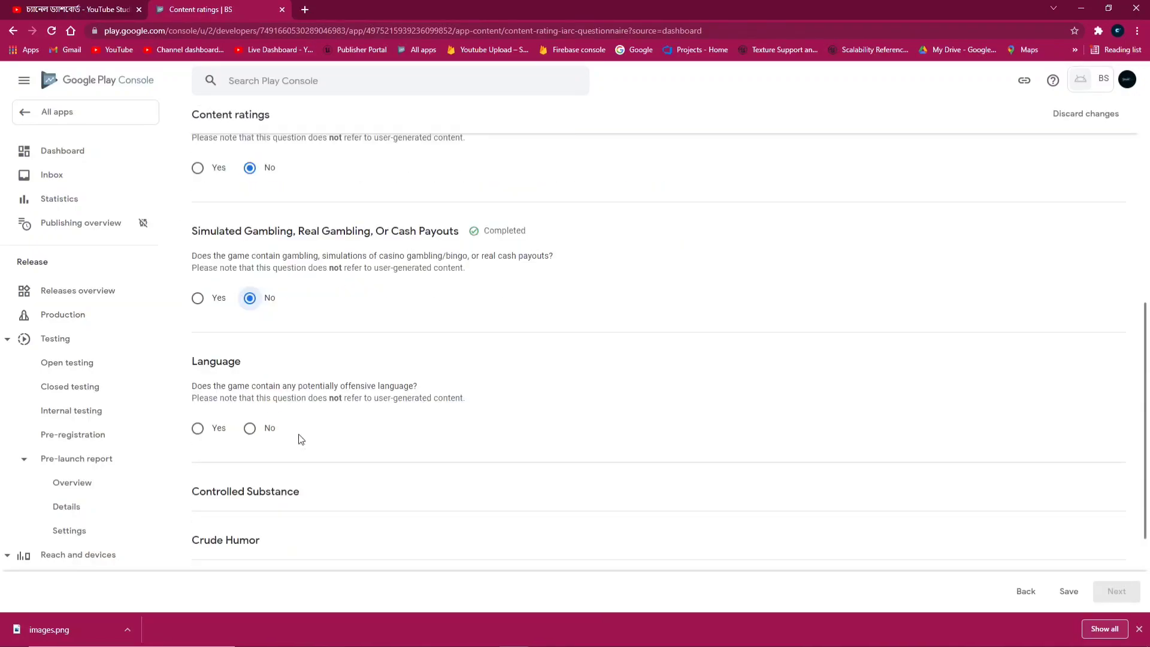
{"action": "left_click", "coordinate": [258, 430]}
{"action": "scroll", "coordinate": [303, 436], "scroll_direction": "down", "scroll_amount": 3}
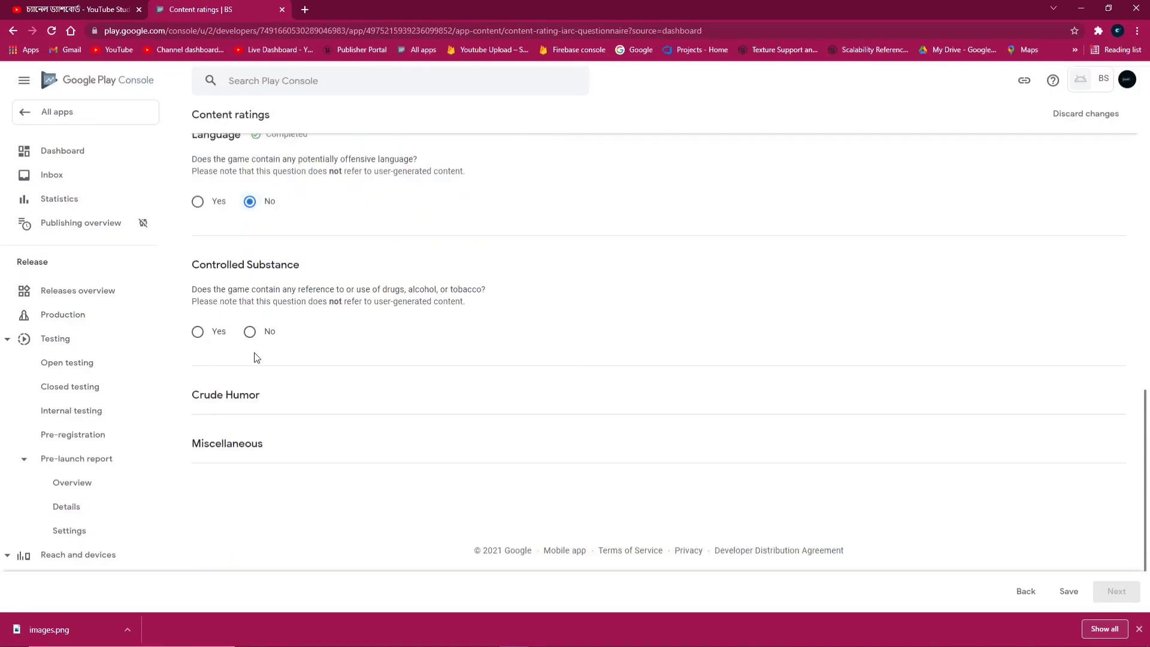
Answer No to controlled substance, crude humor, user interaction, location, purchases and Nazi symbols, then save
{"action": "left_click", "coordinate": [249, 331]}
{"action": "scroll", "coordinate": [284, 392], "scroll_direction": "down", "scroll_amount": 1}
{"action": "left_click", "coordinate": [249, 401]}
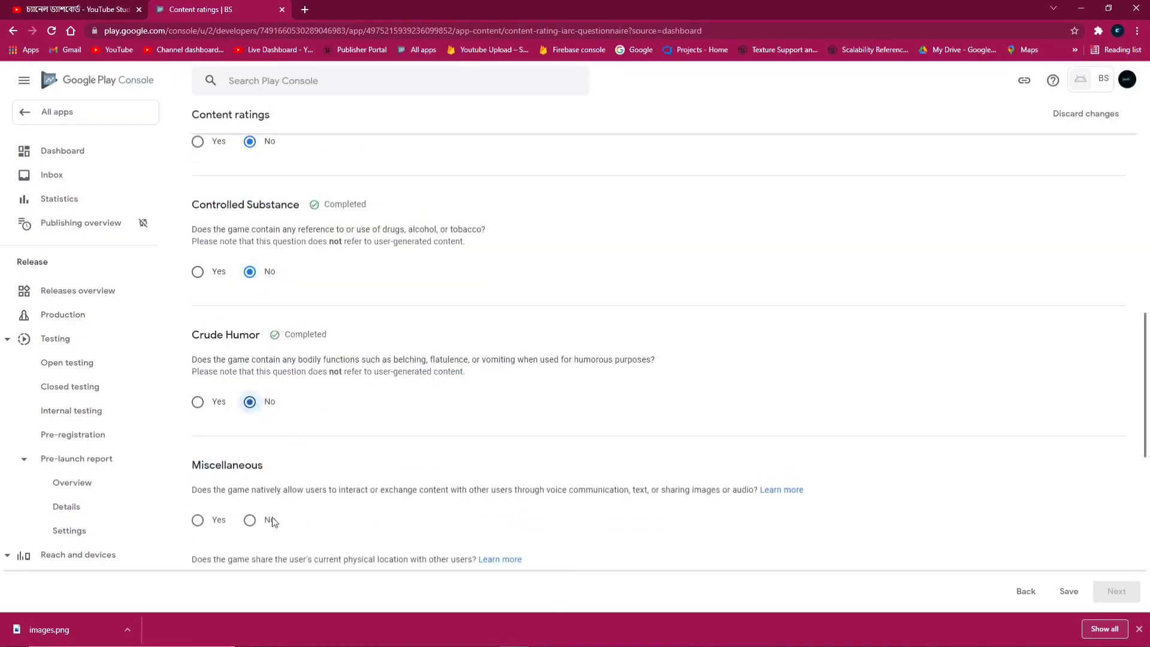
{"action": "scroll", "coordinate": [273, 521], "scroll_direction": "down", "scroll_amount": 3}
{"action": "left_click", "coordinate": [250, 339]}
{"action": "left_click", "coordinate": [250, 409]}
{"action": "left_click", "coordinate": [250, 479]}
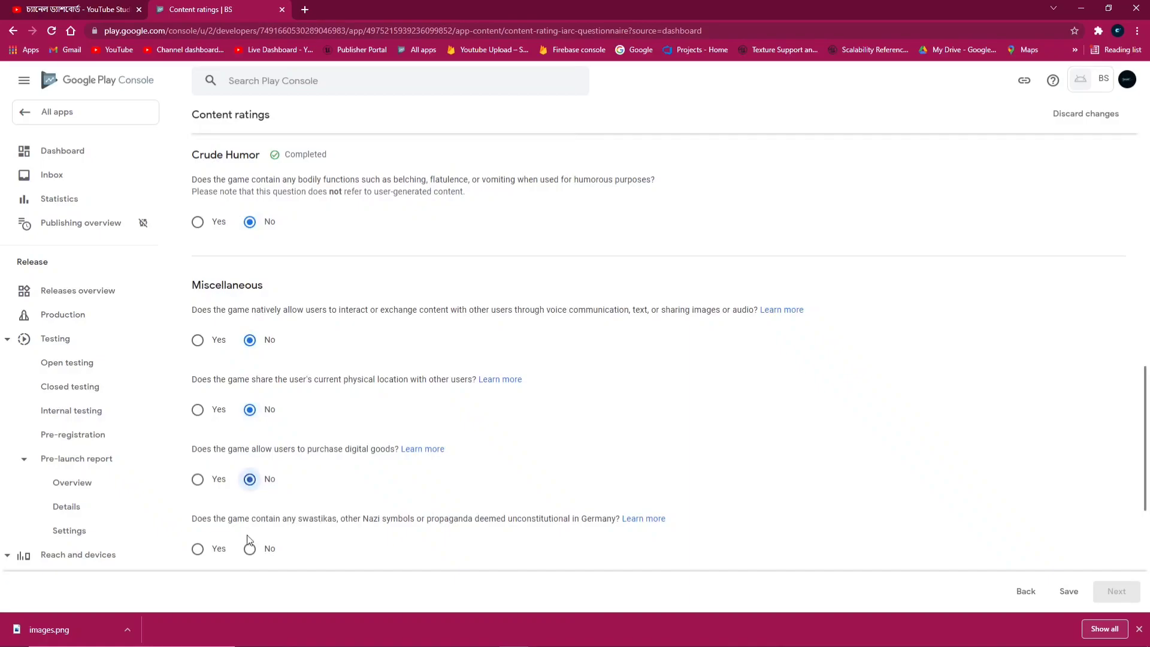
{"action": "left_click", "coordinate": [250, 545]}
{"action": "left_click", "coordinate": [1070, 593]}
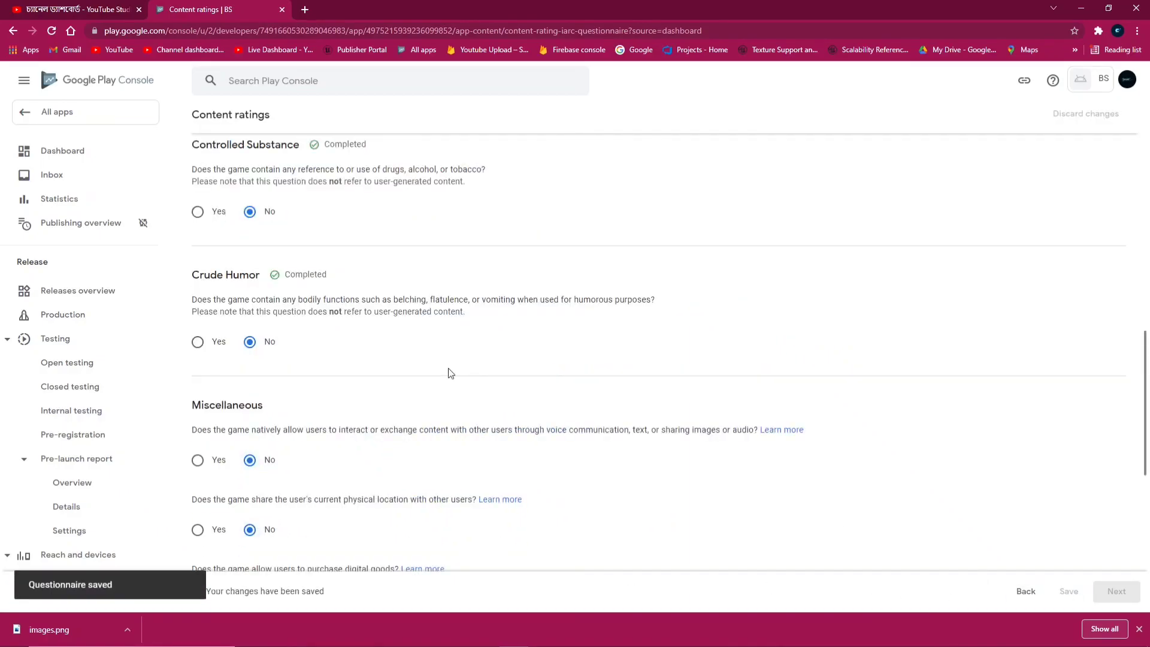
{"action": "scroll", "coordinate": [451, 374], "scroll_direction": "up", "scroll_amount": 12}
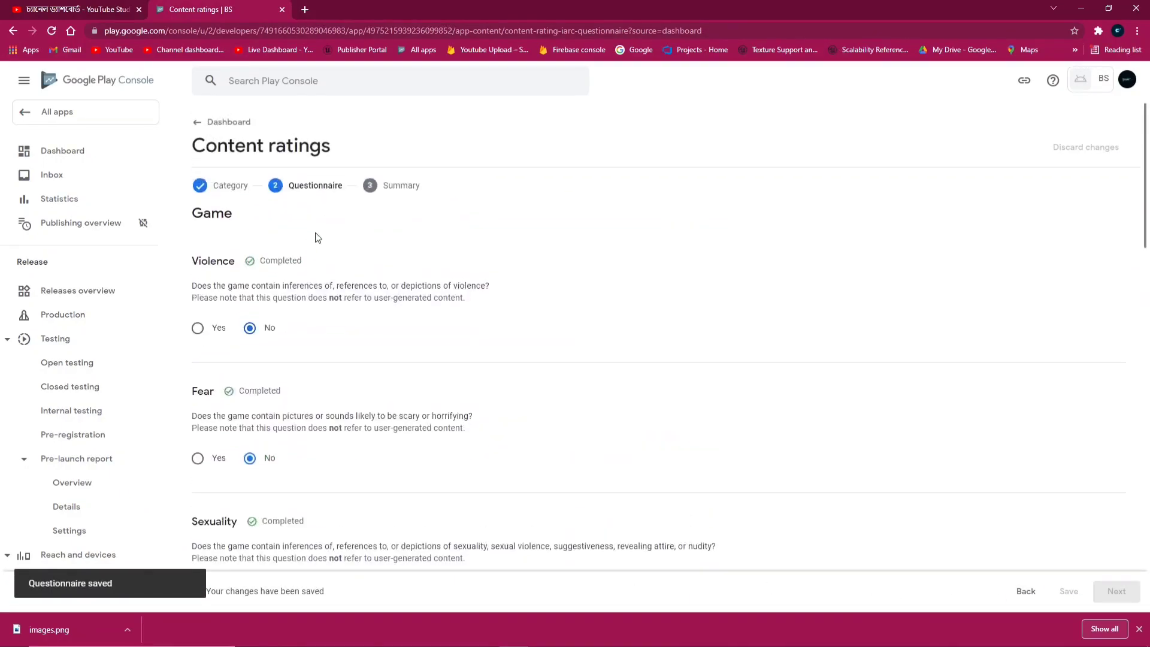
{"action": "left_click", "coordinate": [219, 126]}
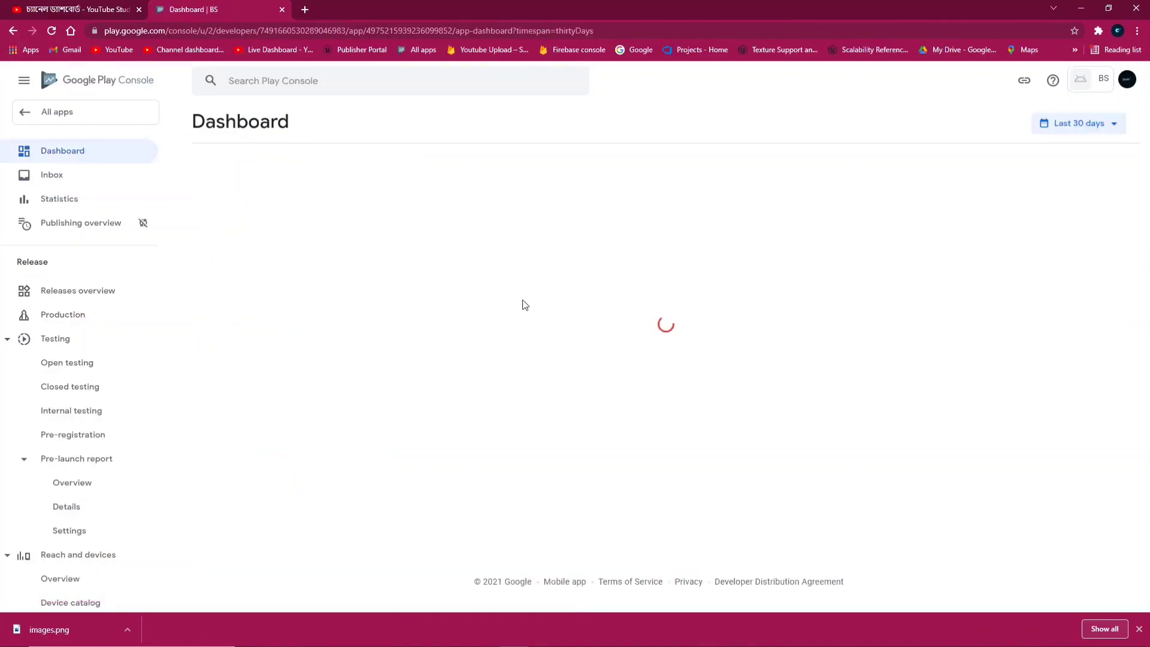
Resume the rating questionnaire and answer No to the Korea, criminal techniques and terrorism questions
{"action": "scroll", "coordinate": [532, 324], "scroll_direction": "down", "scroll_amount": 2}
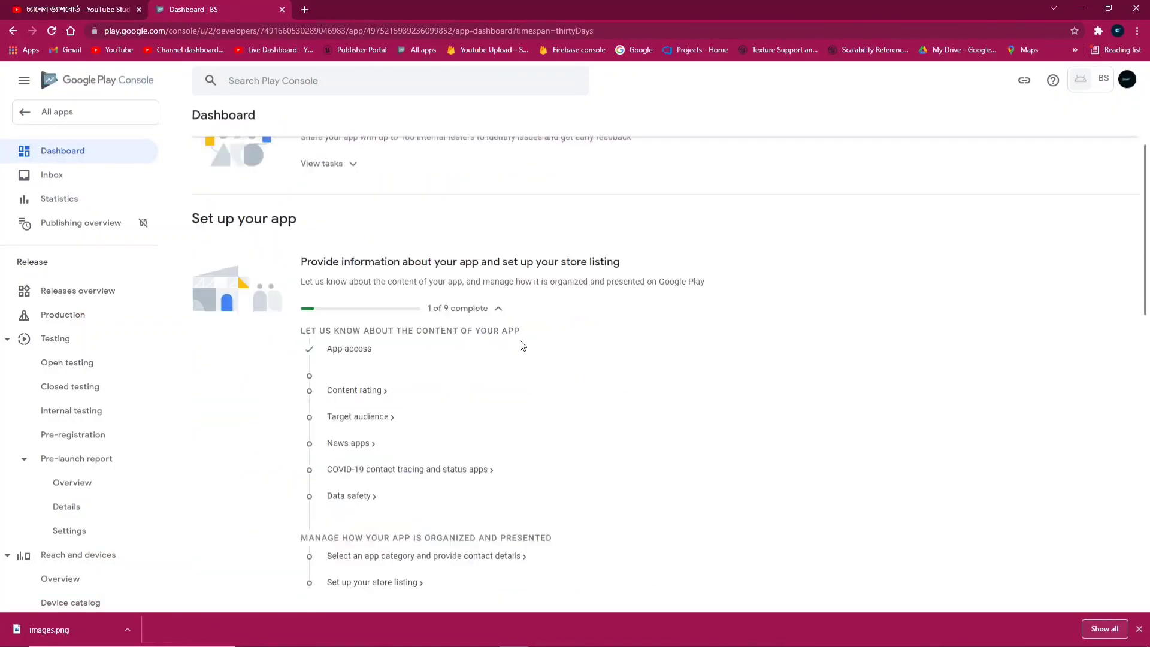
{"action": "left_click", "coordinate": [358, 388]}
{"action": "left_click", "coordinate": [199, 288]}
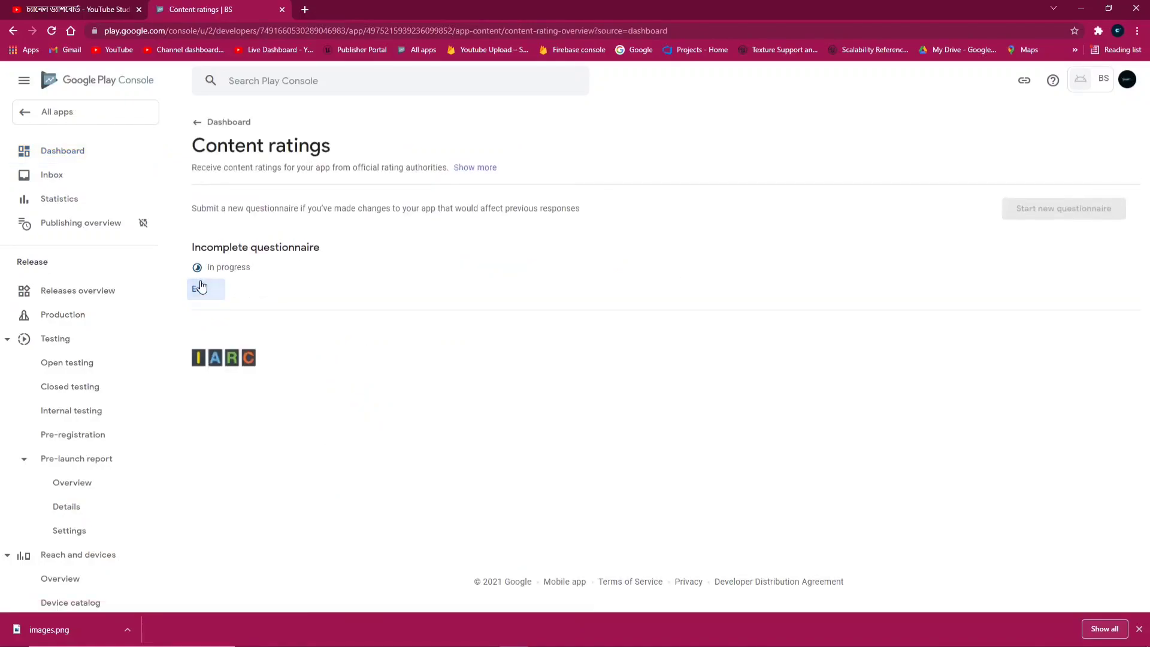
{"action": "scroll", "coordinate": [427, 340], "scroll_direction": "down", "scroll_amount": 2}
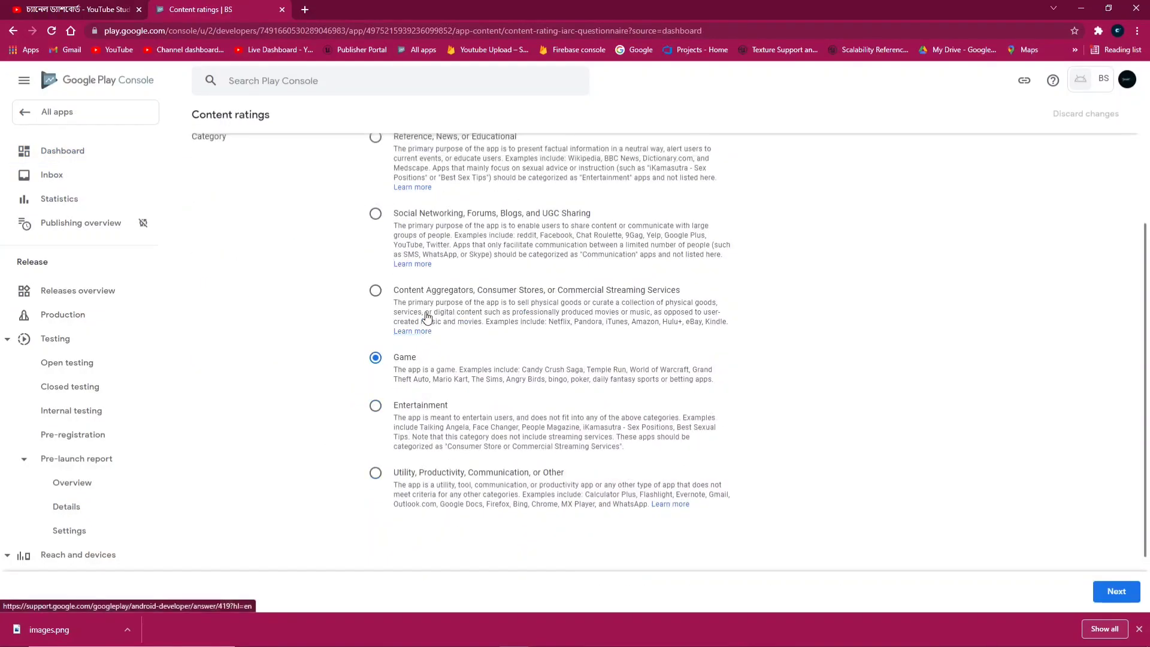
{"action": "left_click", "coordinate": [1117, 591]}
{"action": "scroll", "coordinate": [306, 273], "scroll_direction": "down", "scroll_amount": 10}
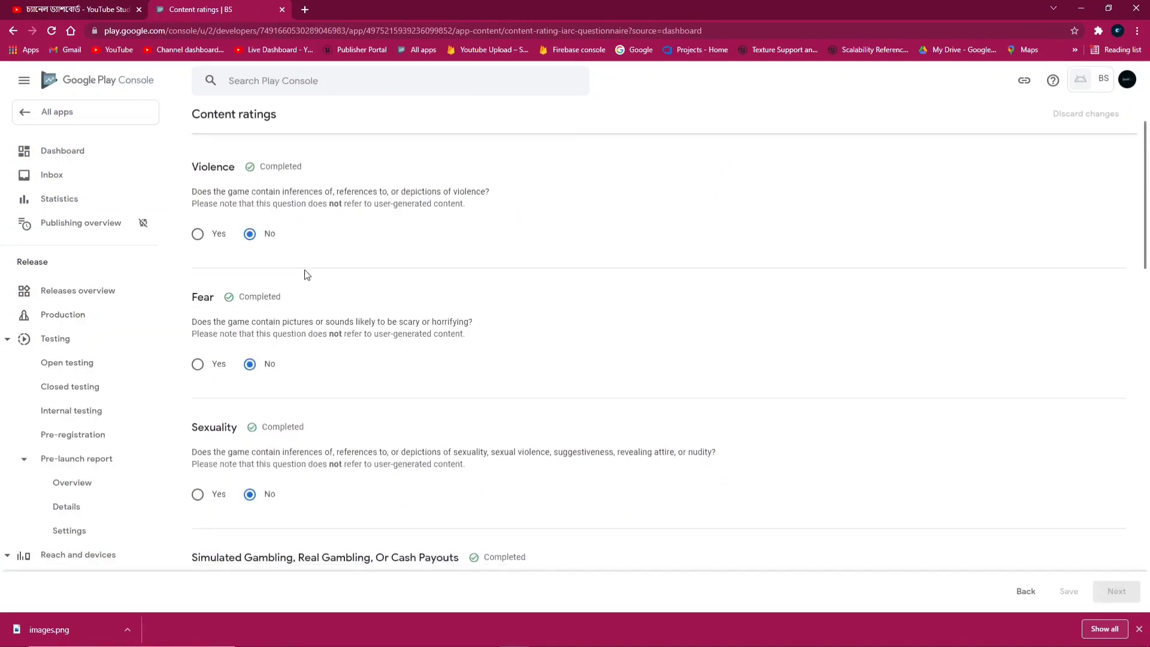
{"action": "scroll", "coordinate": [304, 275], "scroll_direction": "down", "scroll_amount": 8}
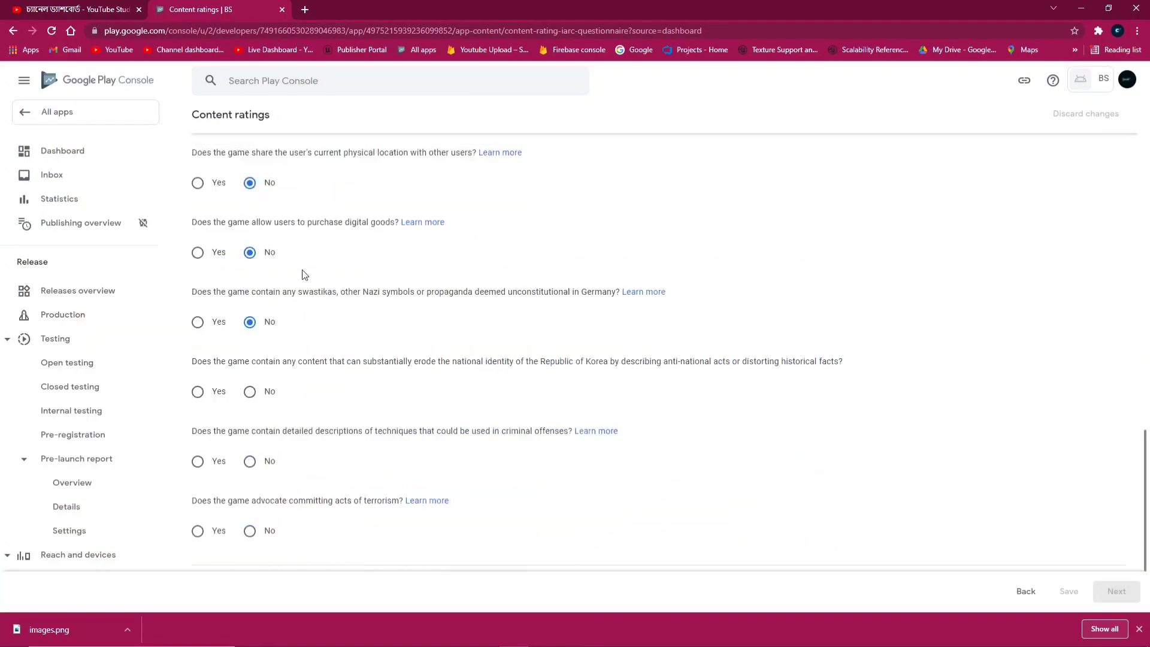
{"action": "left_click", "coordinate": [252, 291]}
{"action": "left_click", "coordinate": [259, 366]}
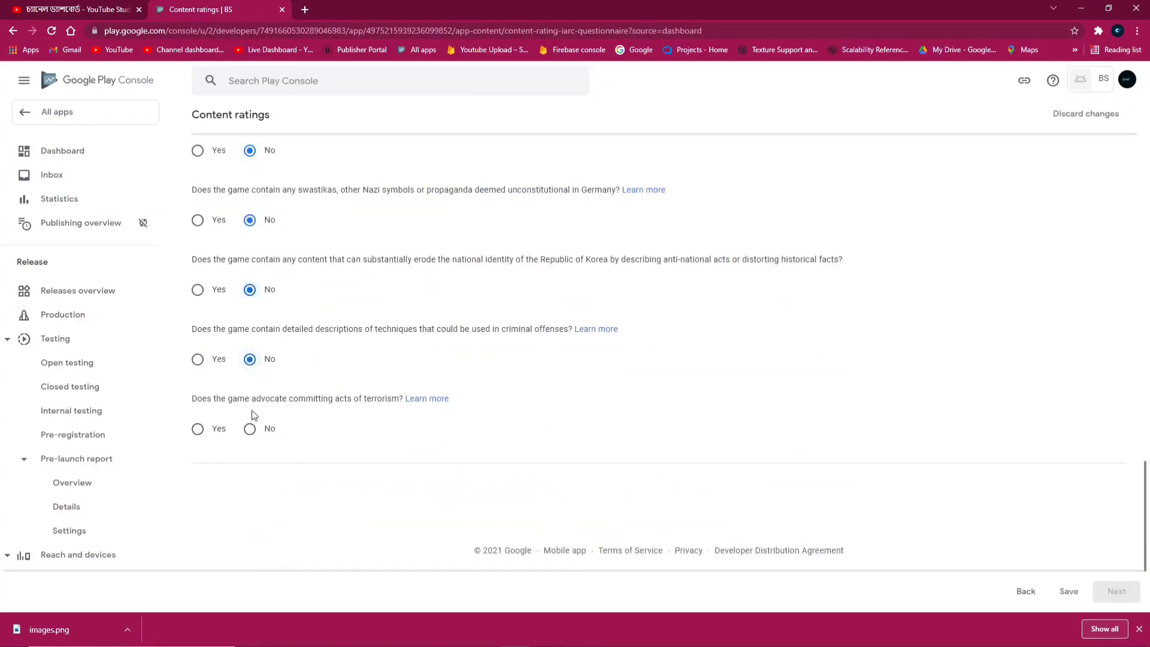
{"action": "left_click", "coordinate": [252, 429]}
Save the questionnaire, review the ratings summary, and submit it
{"action": "left_click", "coordinate": [1068, 592]}
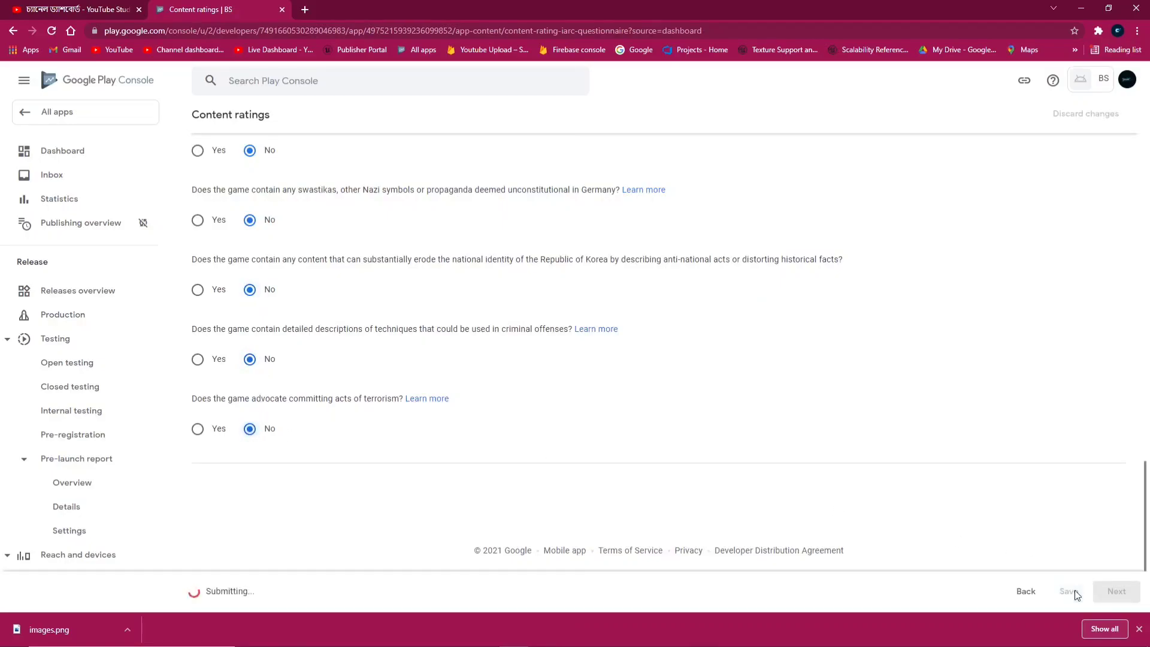
{"action": "left_click", "coordinate": [1116, 592]}
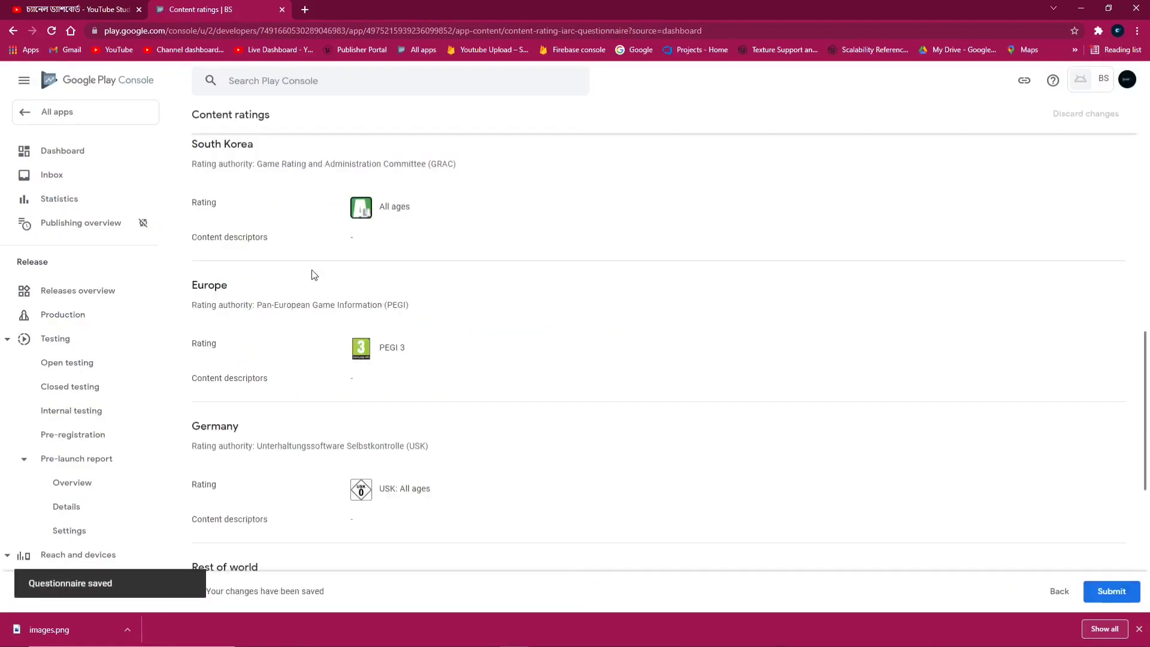
{"action": "scroll", "coordinate": [312, 400], "scroll_direction": "down", "scroll_amount": 6}
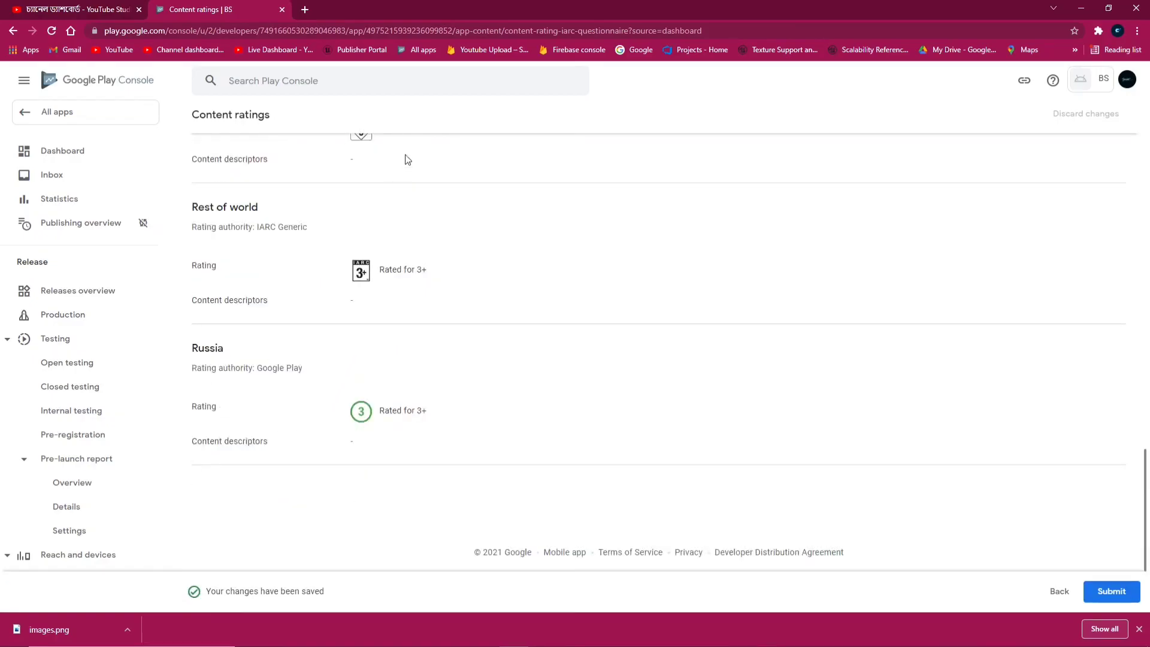
{"action": "left_click", "coordinate": [1111, 592]}
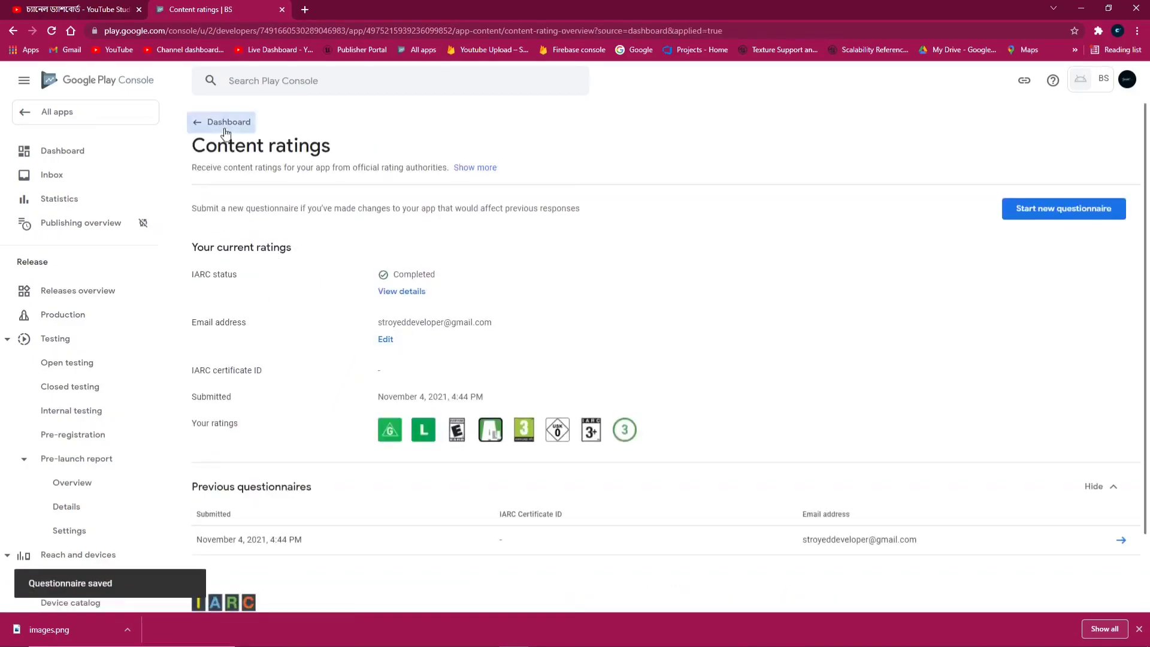
{"action": "left_click", "coordinate": [207, 122]}
Declare 'Yes, my app contains ads' and save the ads declaration
{"action": "scroll", "coordinate": [371, 530], "scroll_direction": "down", "scroll_amount": 1}
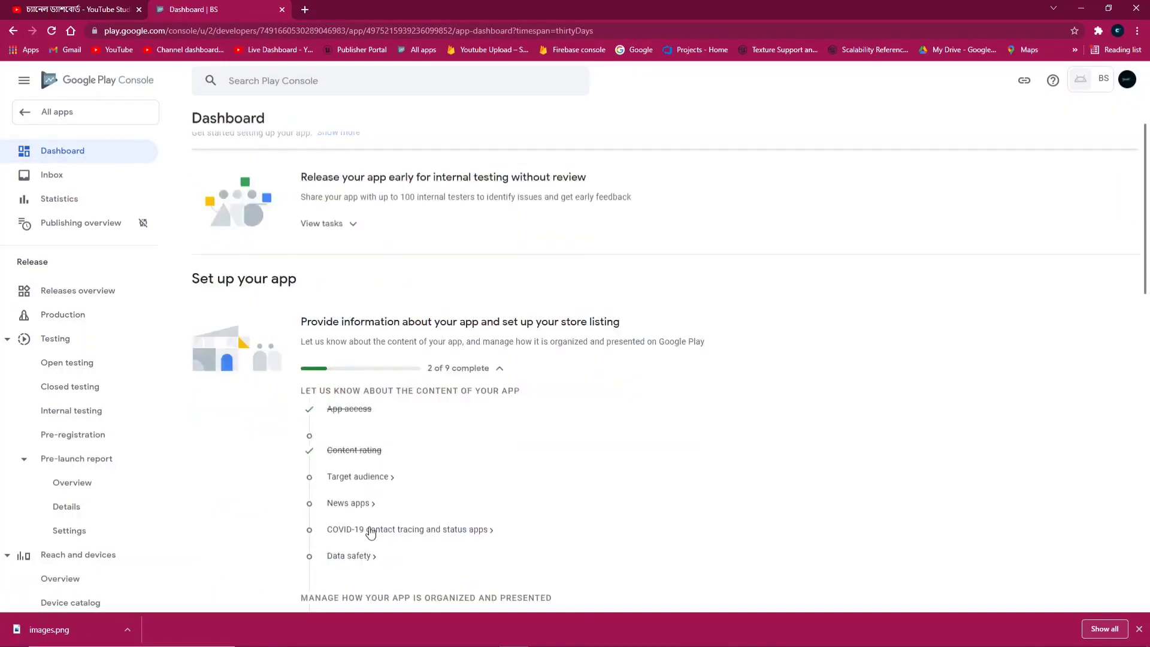
{"action": "left_click", "coordinate": [369, 482]}
{"action": "left_click", "coordinate": [255, 256]}
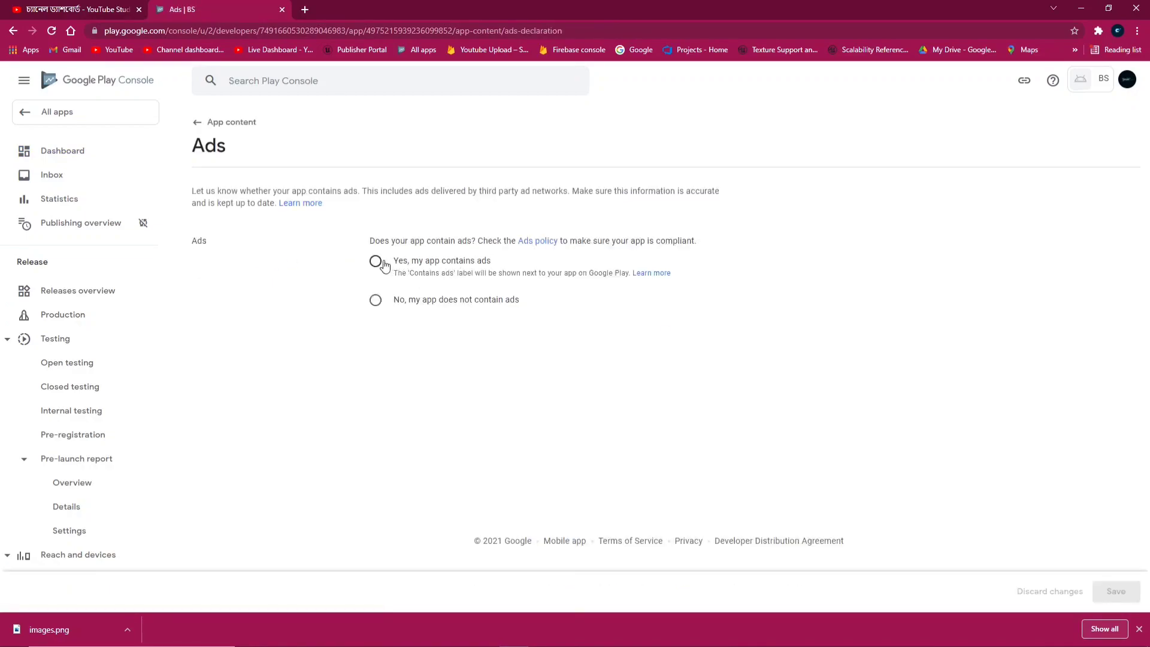
{"action": "left_click", "coordinate": [376, 262]}
{"action": "left_click", "coordinate": [1115, 592]}
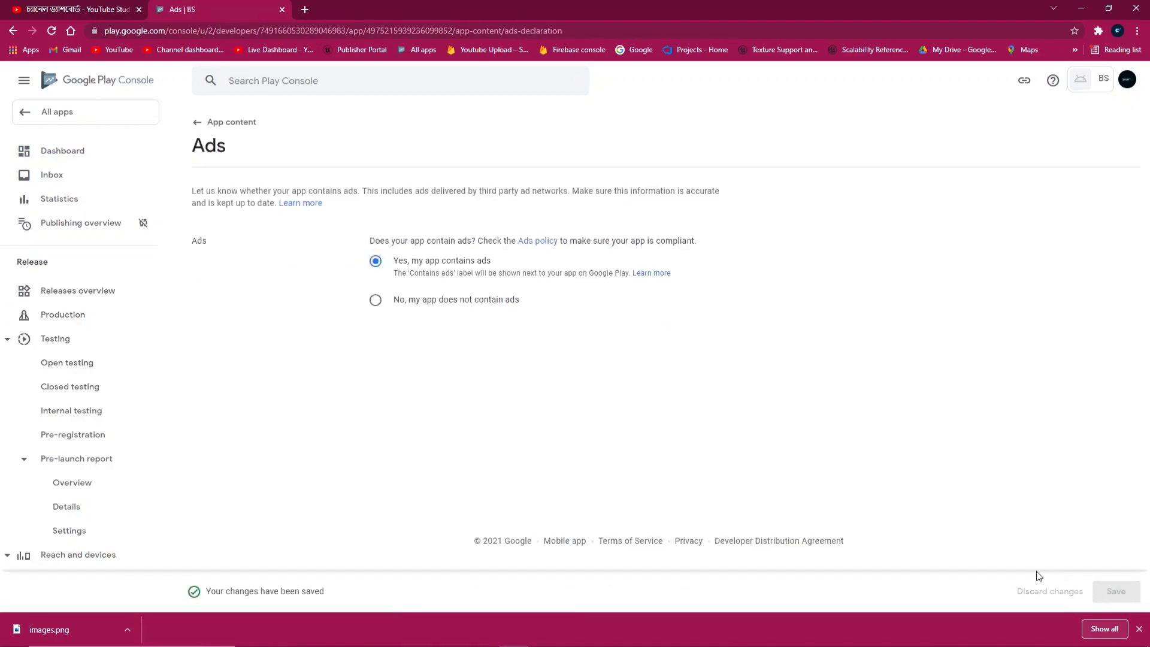
{"action": "left_click", "coordinate": [211, 122]}
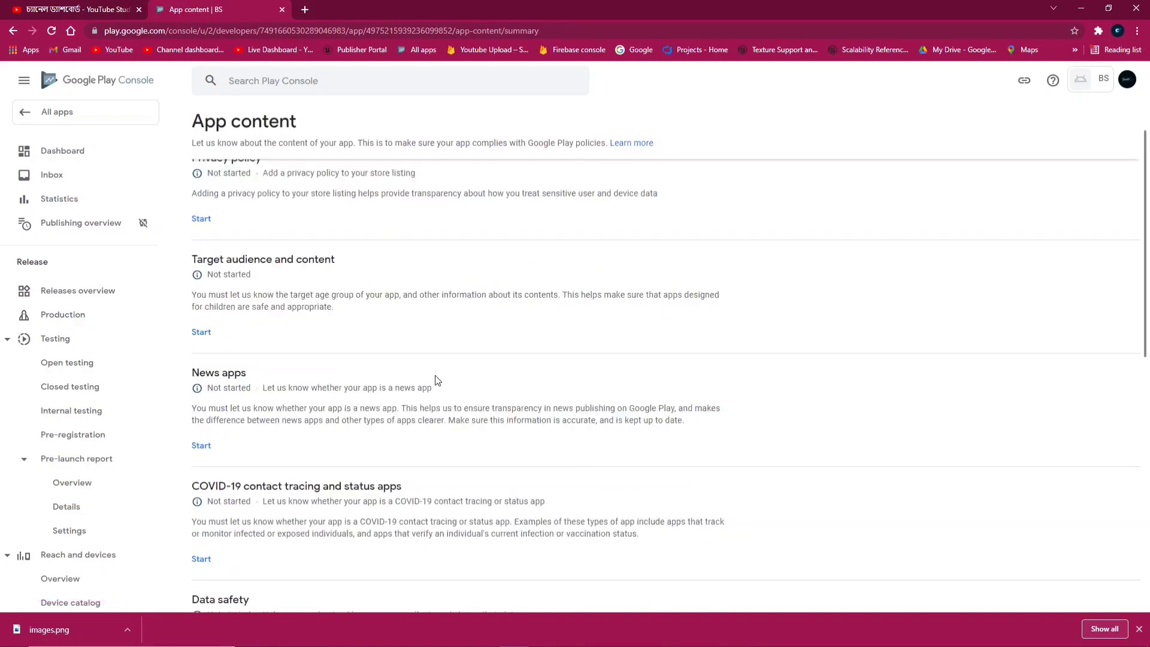
{"action": "scroll", "coordinate": [360, 335], "scroll_direction": "up", "scroll_amount": 1}
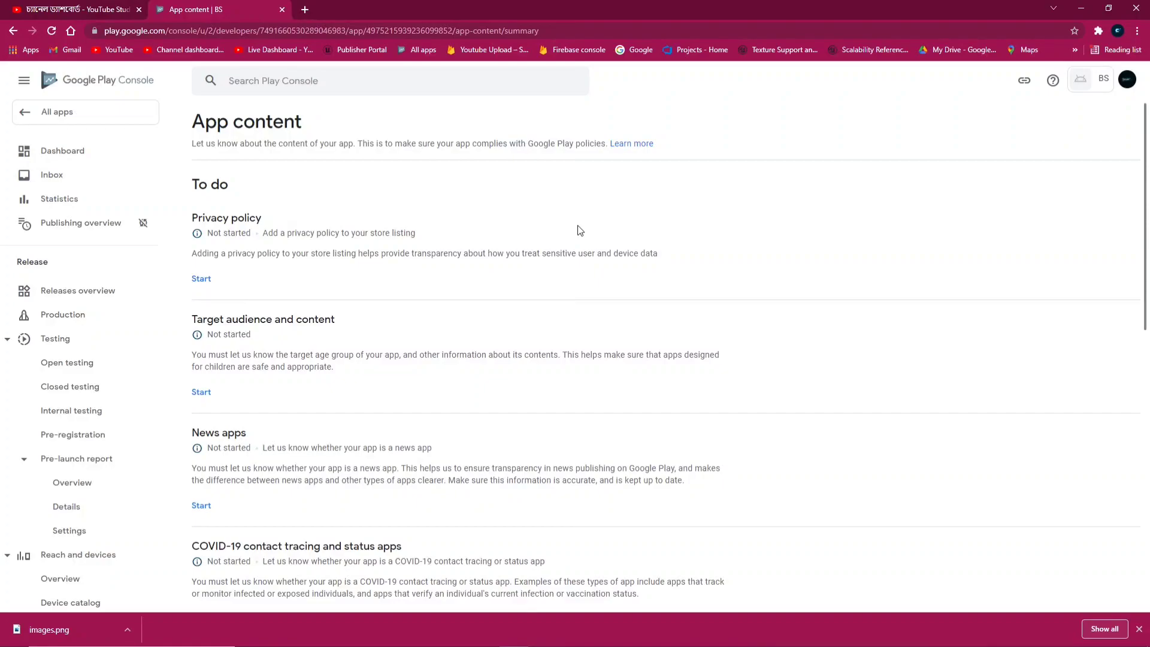
Paste the privacy policy URL and save it
{"action": "left_click", "coordinate": [201, 279]}
{"action": "type", "text": "https://stroyeddevelopers.blogspot.com/2021/11/bus-privilege.html"}
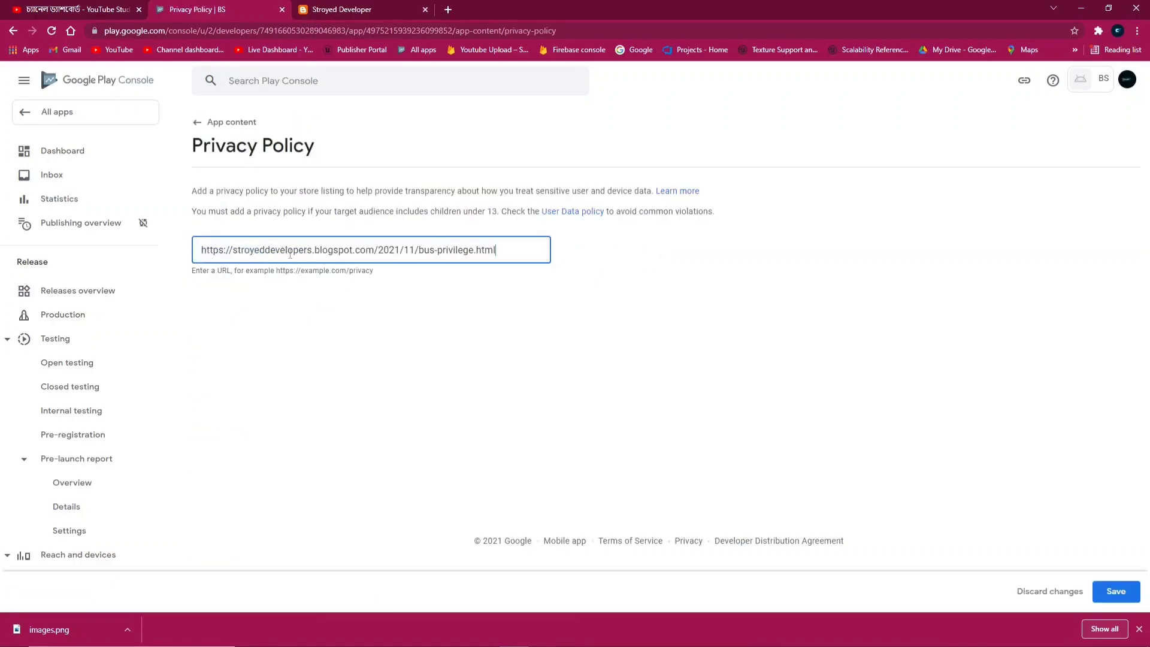
{"action": "left_click", "coordinate": [1116, 592]}
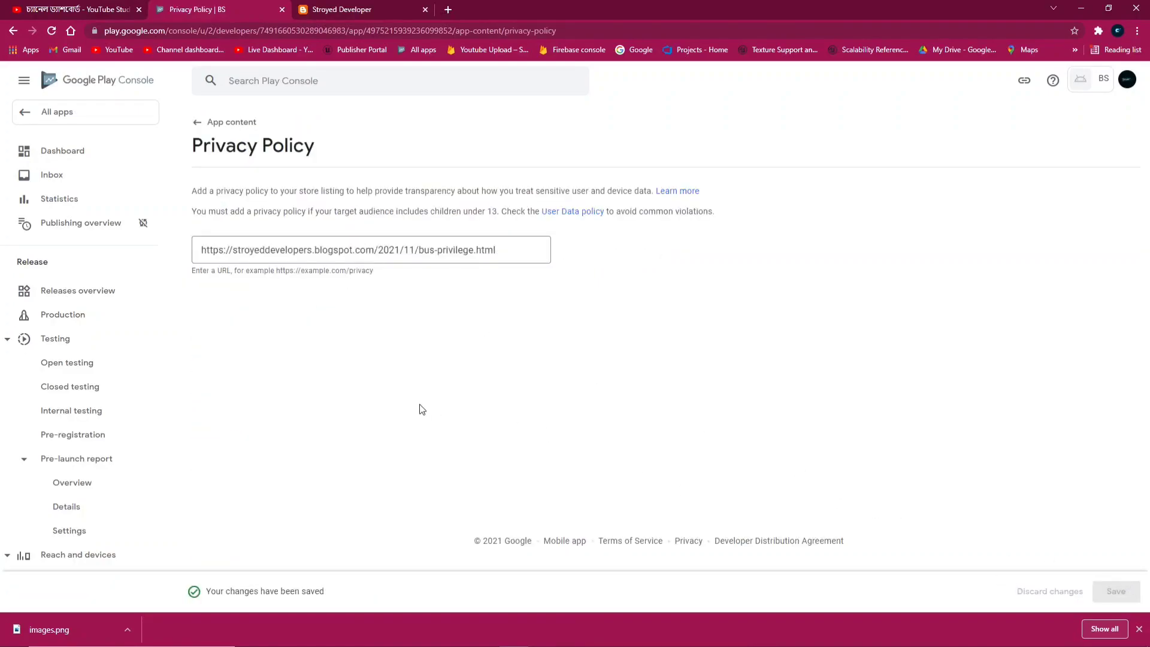
{"action": "left_click", "coordinate": [232, 123]}
{"action": "scroll", "coordinate": [431, 275], "scroll_direction": "down", "scroll_amount": 1}
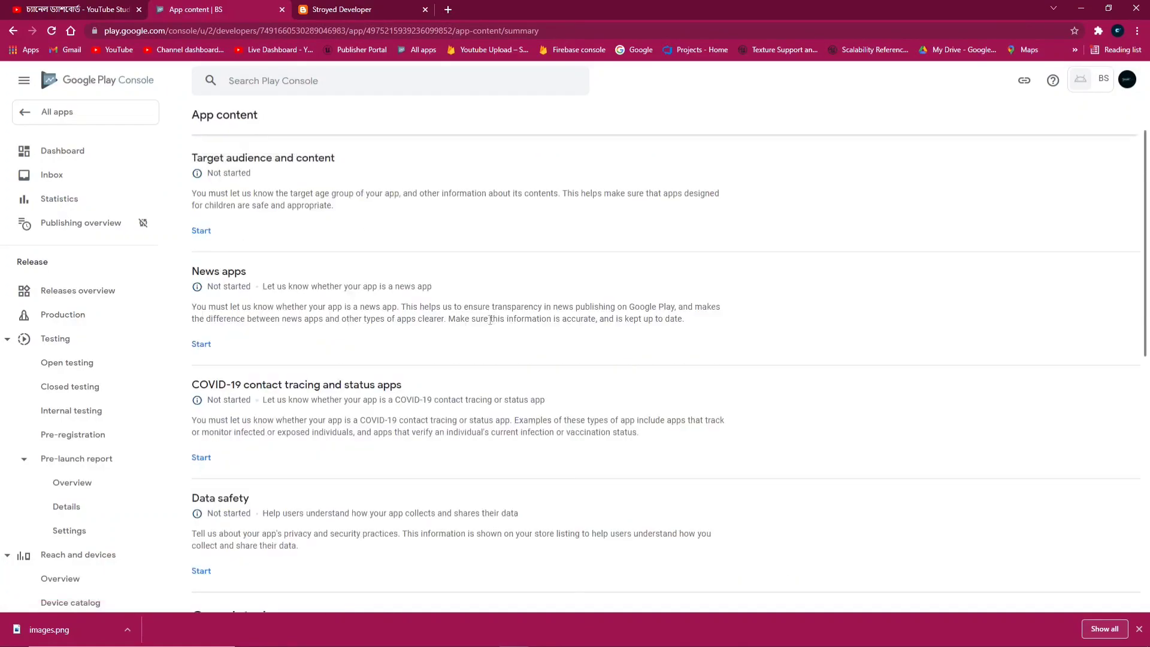
{"action": "scroll", "coordinate": [295, 279], "scroll_direction": "up", "scroll_amount": 1}
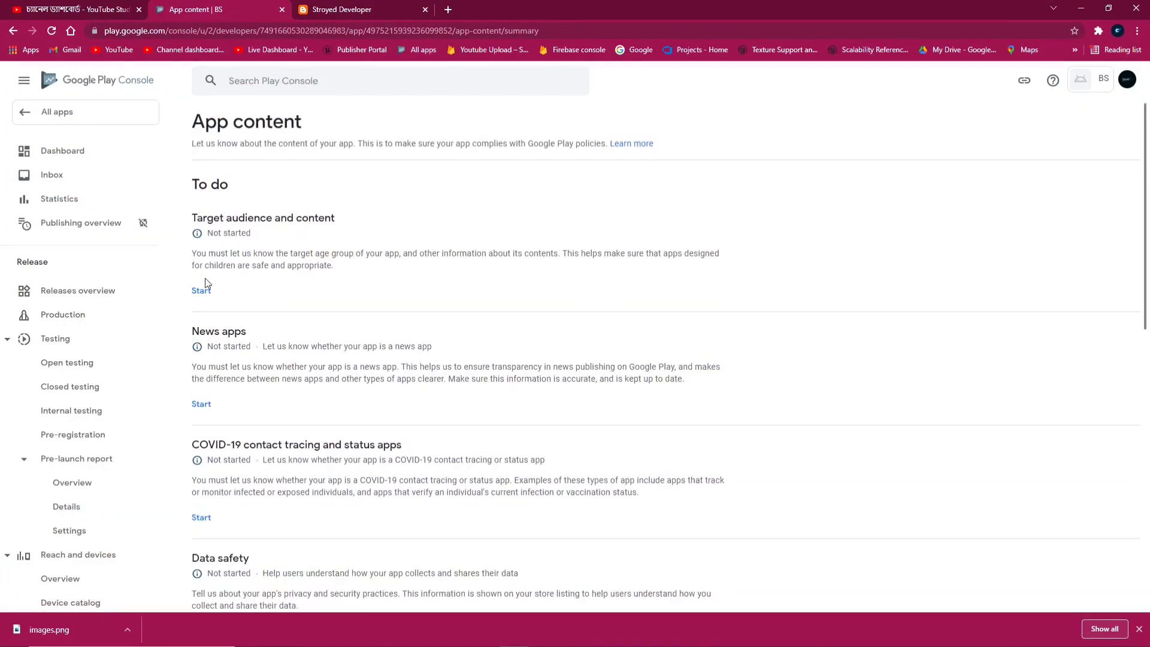
Select every target age group from 5 and under to 18 and over, accepting the under-13 warning
{"action": "left_click", "coordinate": [203, 288]}
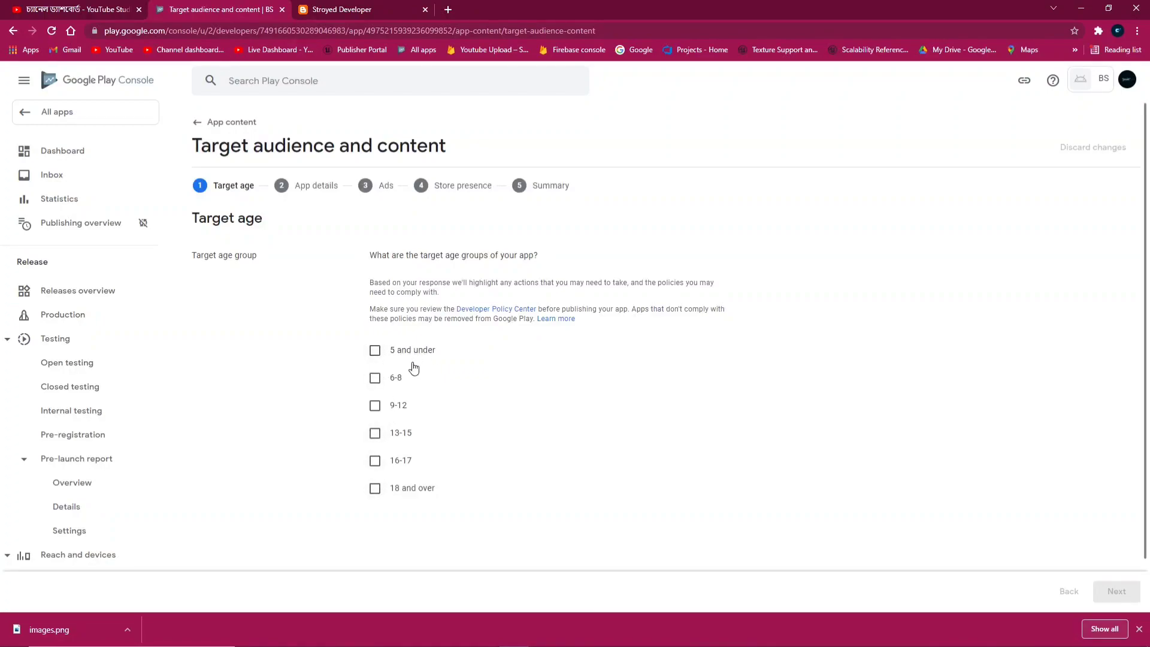
{"action": "left_click", "coordinate": [375, 362]}
{"action": "left_click", "coordinate": [375, 378]}
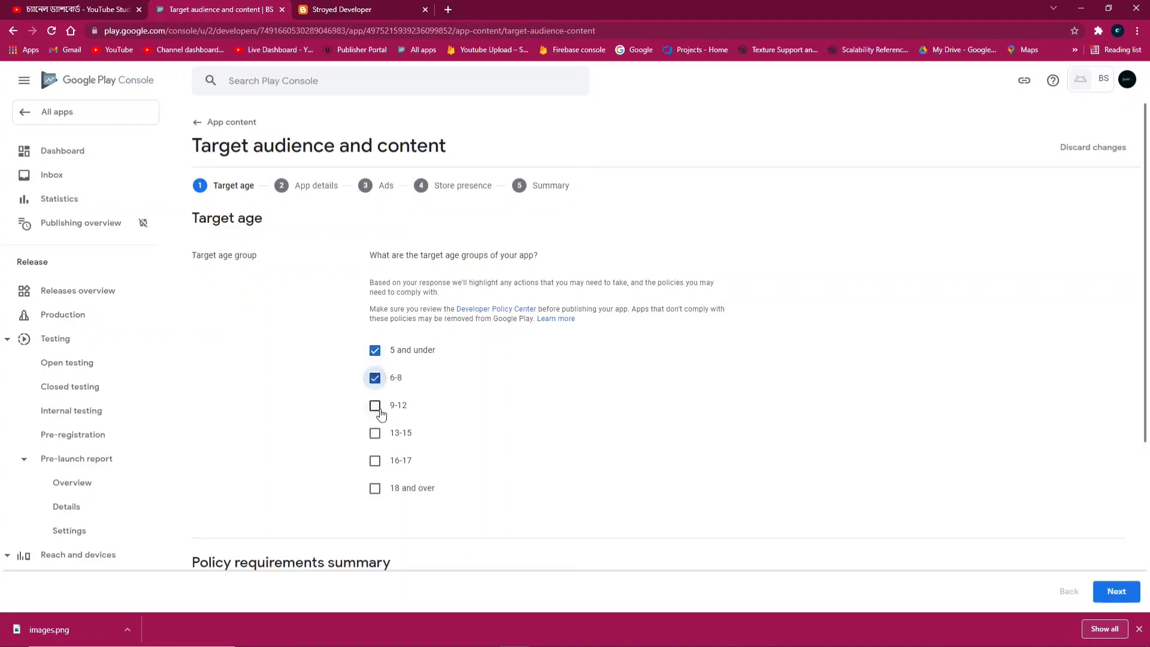
{"action": "left_click", "coordinate": [375, 405]}
{"action": "left_click", "coordinate": [375, 433]}
{"action": "left_click", "coordinate": [375, 460]}
{"action": "left_click", "coordinate": [375, 488]}
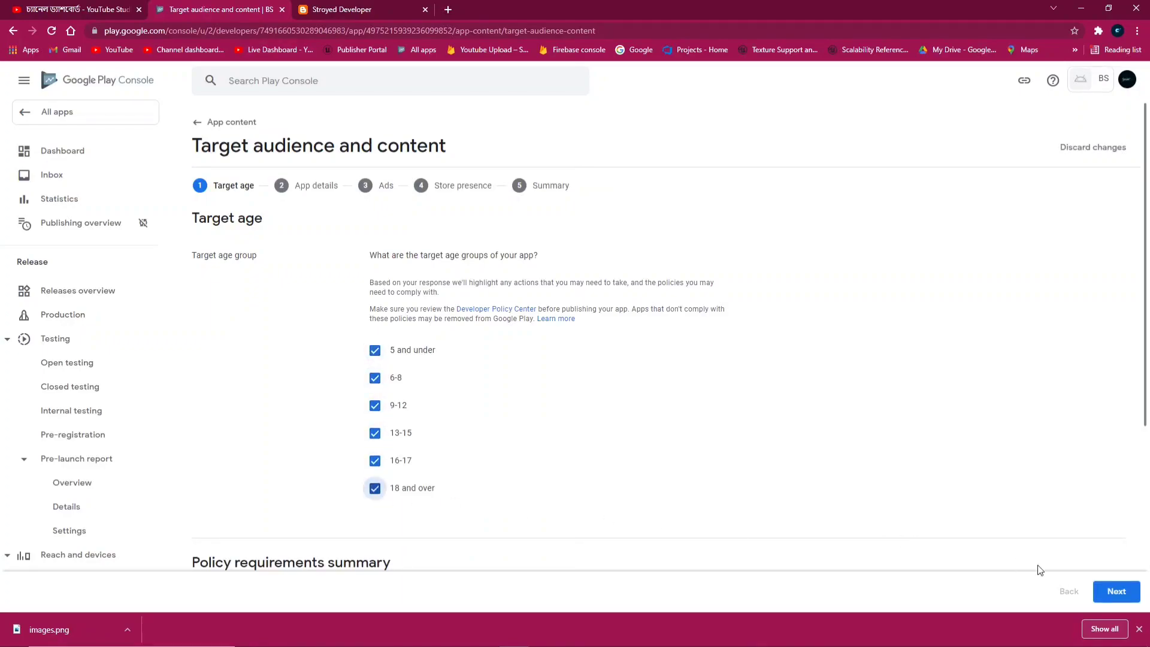
{"action": "left_click", "coordinate": [1119, 593]}
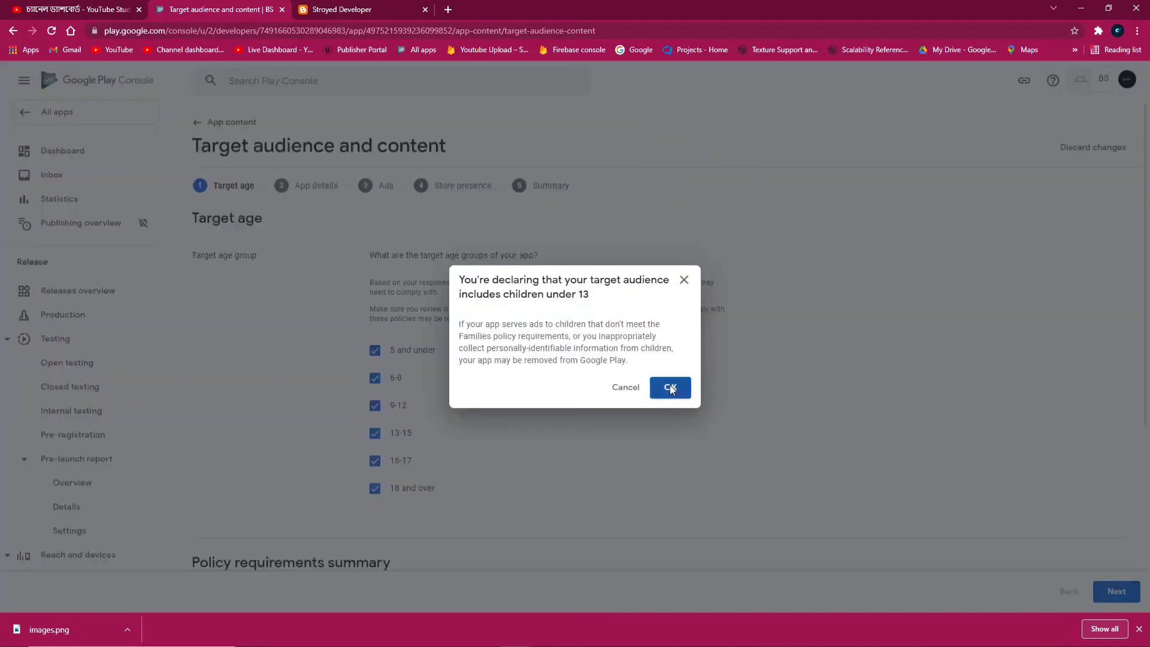
{"action": "left_click", "coordinate": [671, 388]}
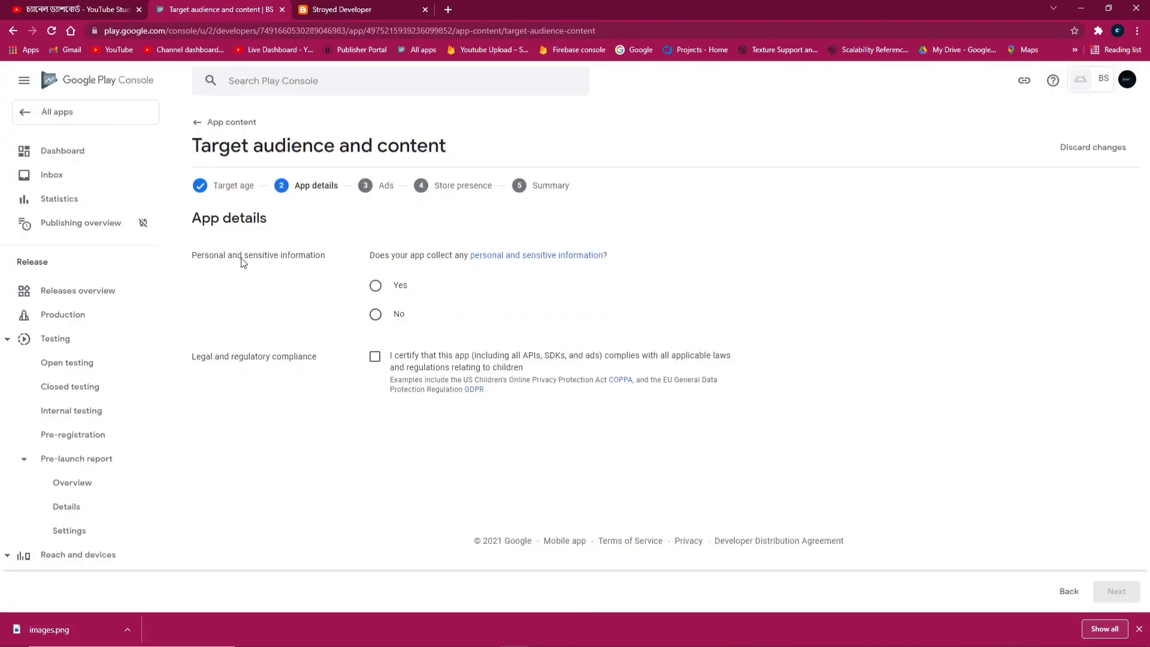
Declare no personal information is collected and certify children's privacy law compliance
{"action": "left_click", "coordinate": [375, 313]}
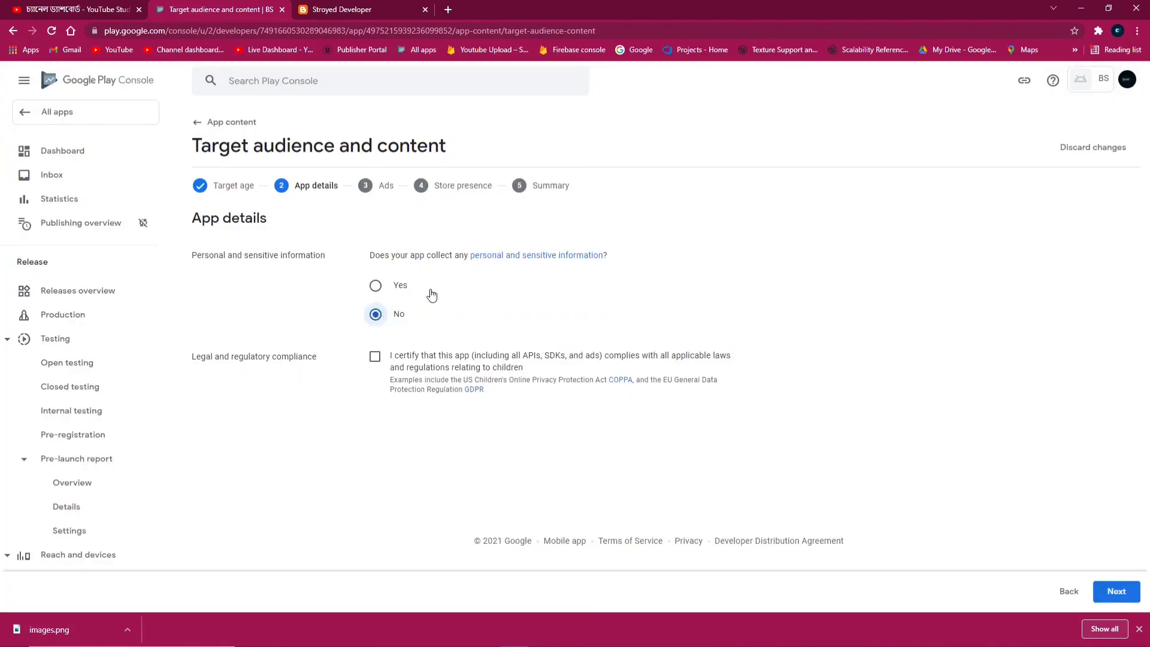
{"action": "left_click", "coordinate": [376, 361]}
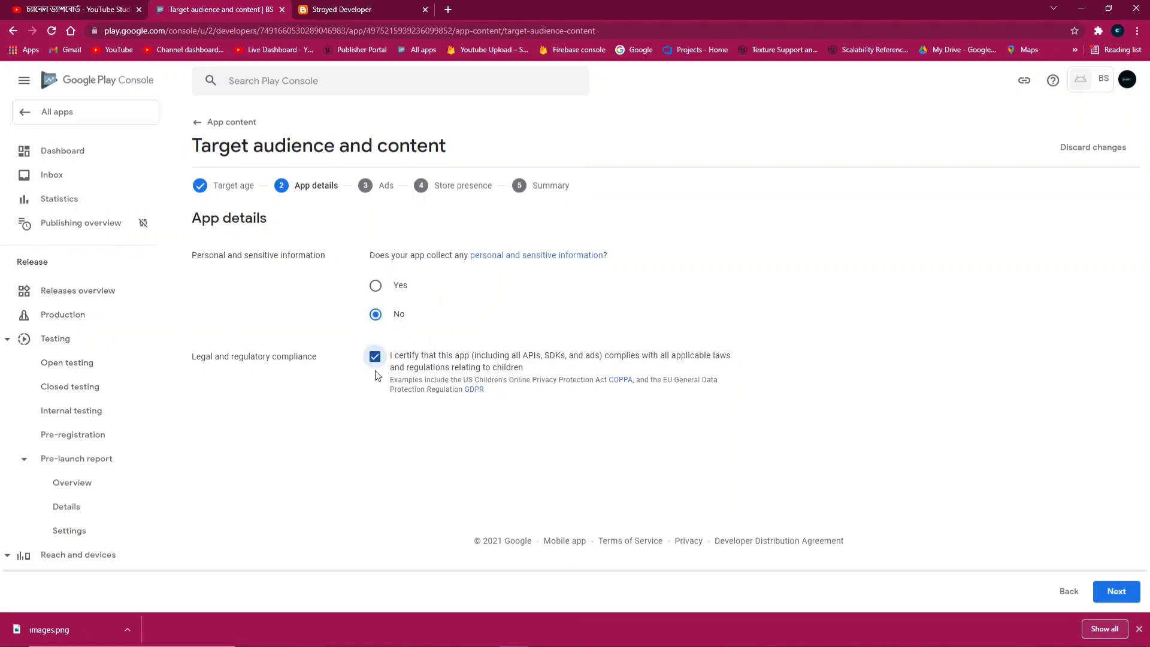
{"action": "left_click", "coordinate": [1118, 593]}
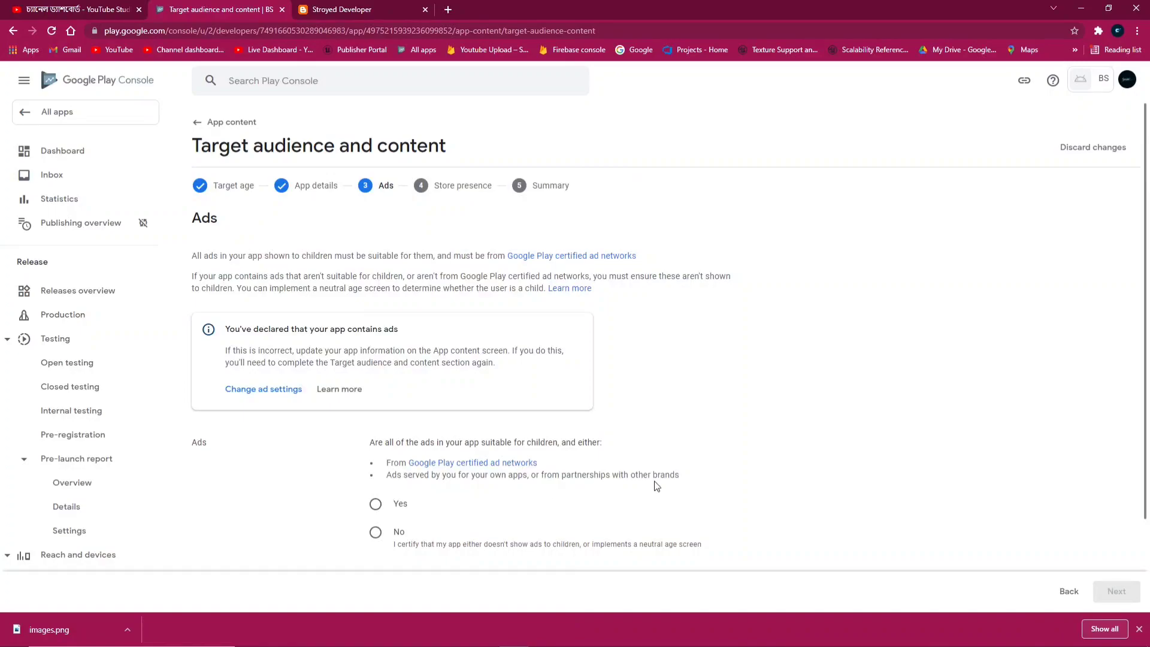
Narrow the target ages to 16-17 and 18 and over by removing the younger groups
{"action": "left_click", "coordinate": [1067, 592]}
{"action": "left_click", "coordinate": [1070, 592]}
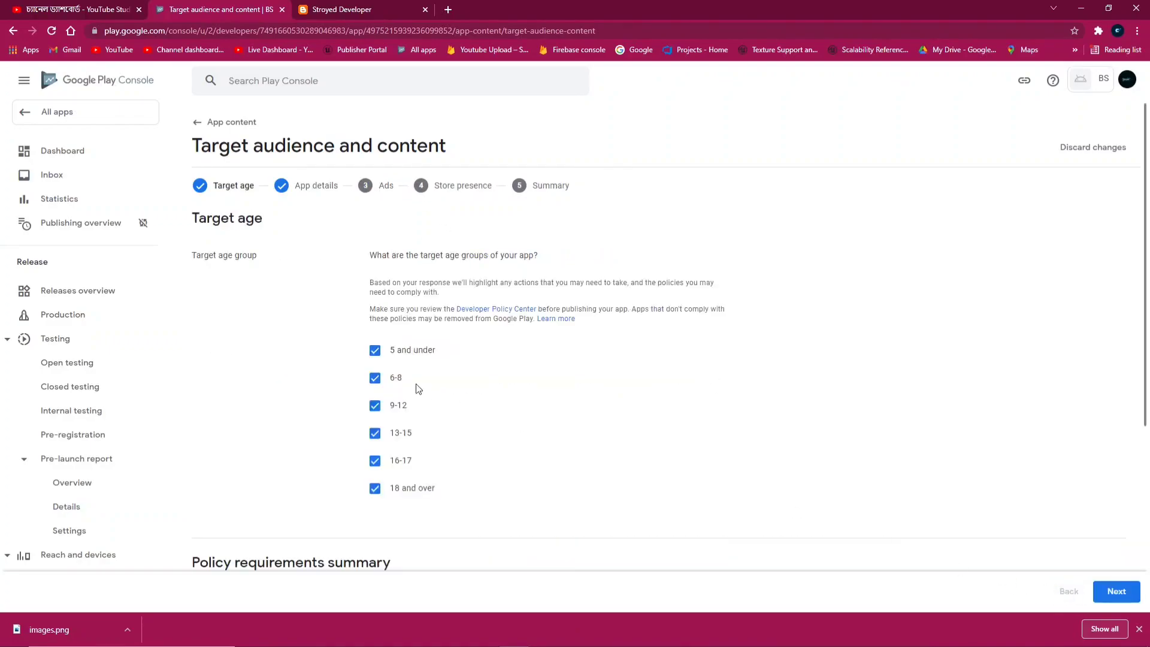
{"action": "left_click", "coordinate": [375, 350]}
{"action": "left_click", "coordinate": [375, 377]}
{"action": "left_click", "coordinate": [375, 405]}
{"action": "left_click", "coordinate": [375, 433]}
{"action": "left_click", "coordinate": [1118, 592]}
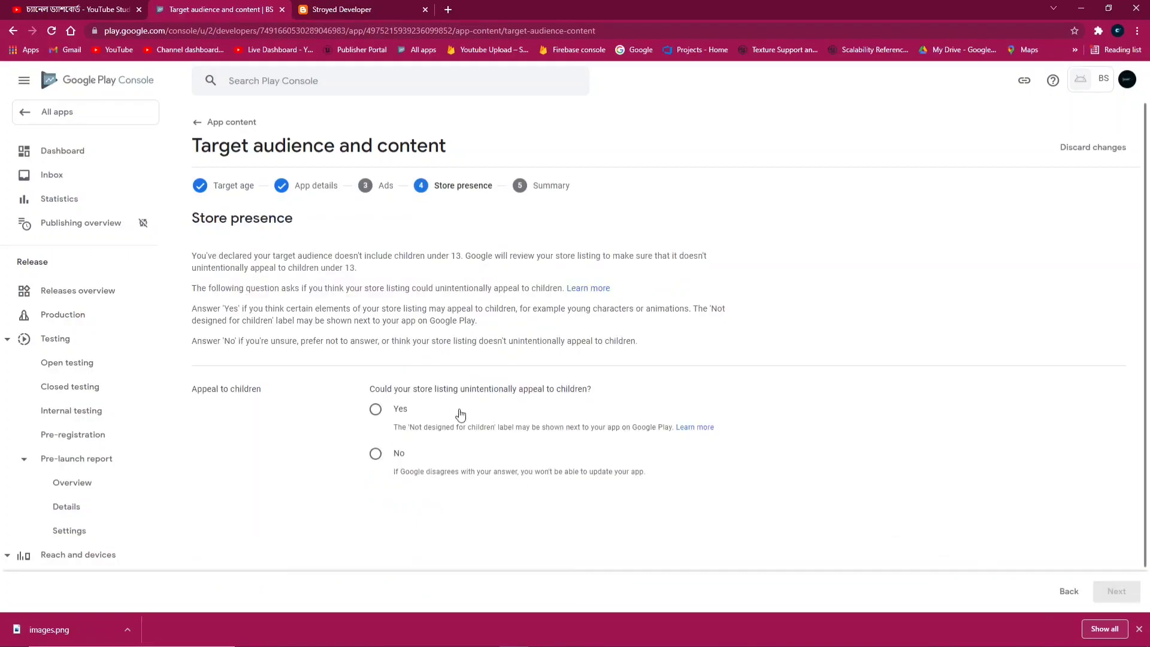
Mark the store listing as not appealing to children and save the target audience
{"action": "left_click", "coordinate": [375, 454]}
{"action": "left_click", "coordinate": [1117, 592]}
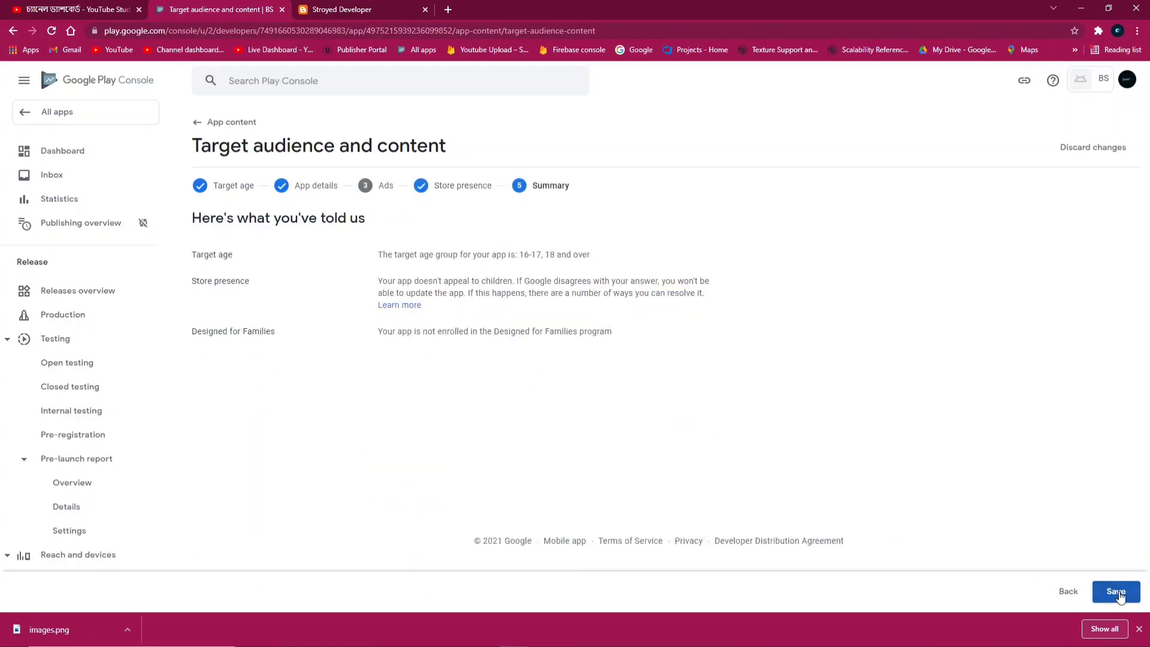
{"action": "left_click", "coordinate": [1117, 593]}
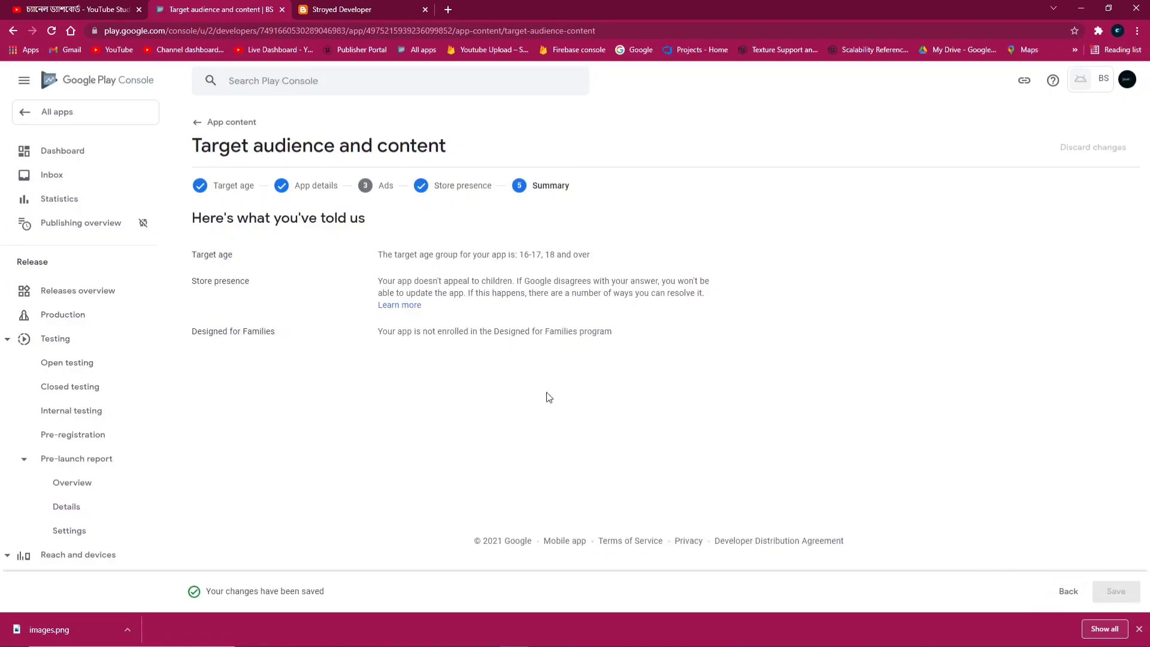
{"action": "left_click", "coordinate": [232, 122]}
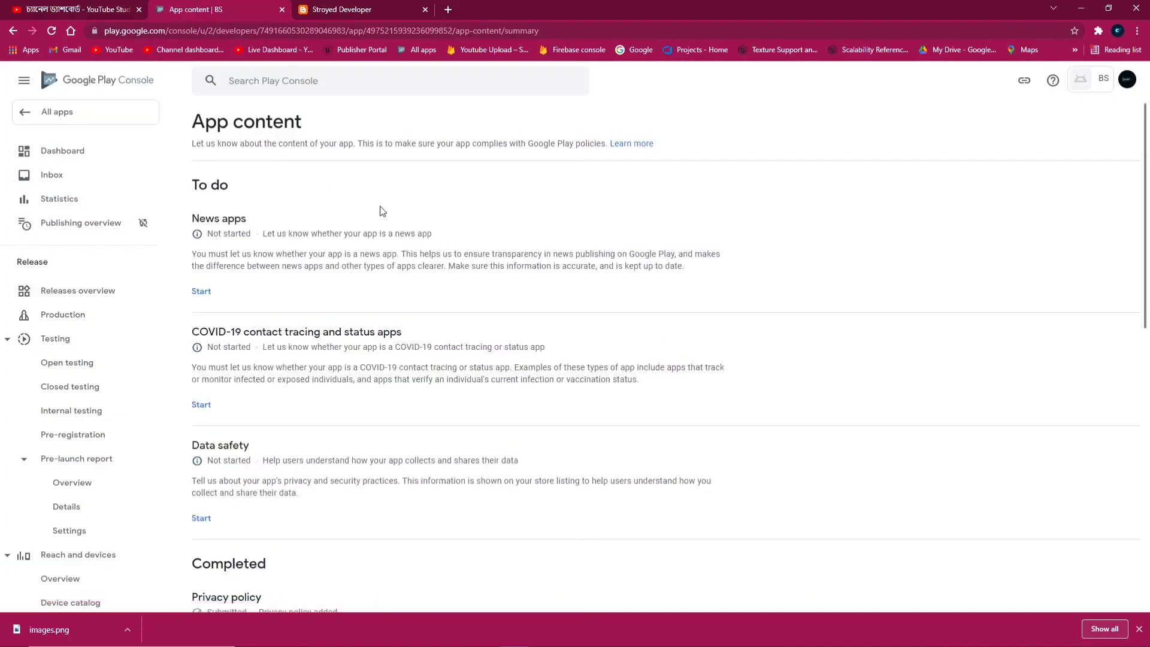
Declare the app is neither a news app nor a COVID-19 tracing or status app
{"action": "left_click", "coordinate": [201, 290]}
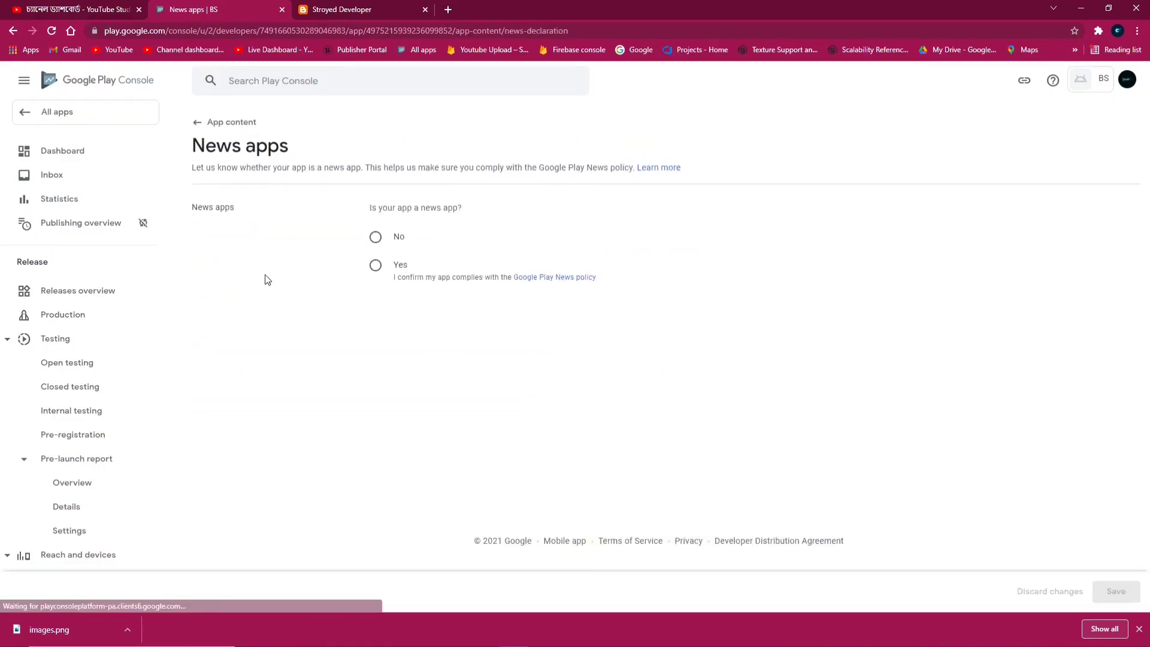
{"action": "left_click", "coordinate": [376, 238]}
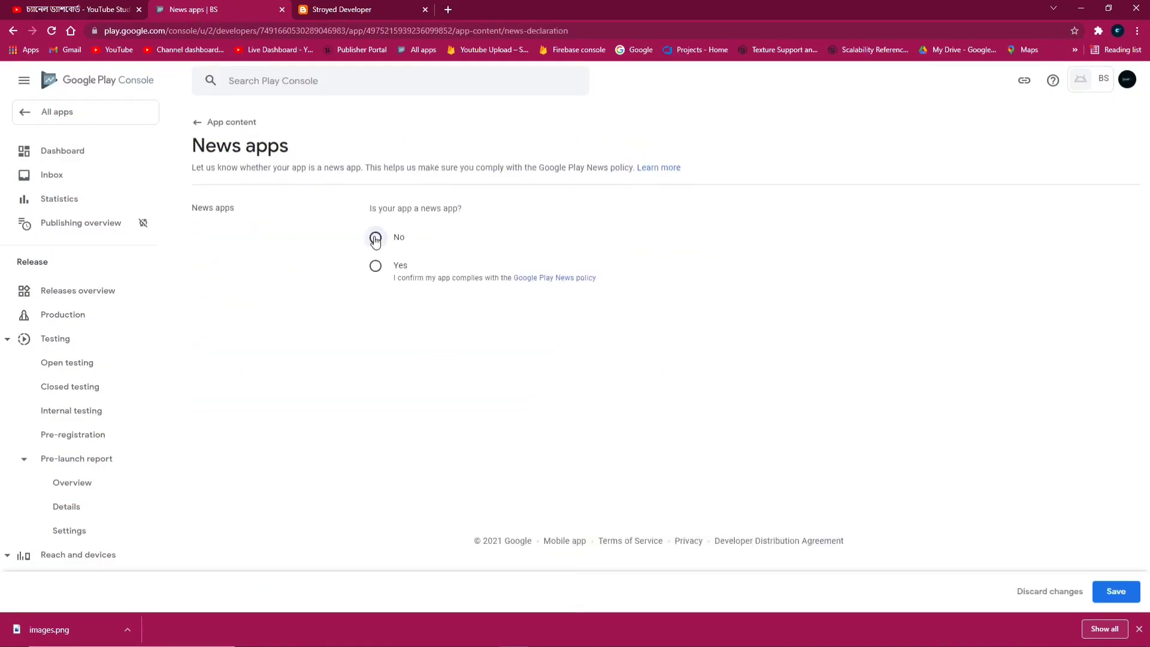
{"action": "left_click", "coordinate": [1116, 591]}
{"action": "left_click", "coordinate": [207, 124]}
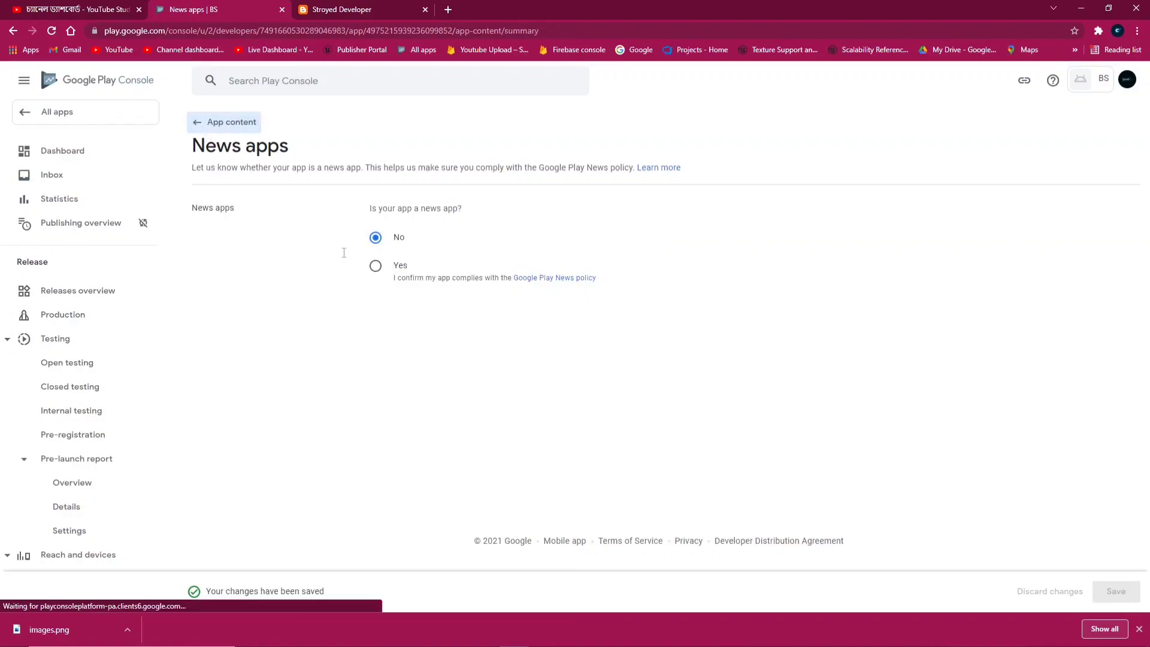
{"action": "left_click", "coordinate": [199, 292]}
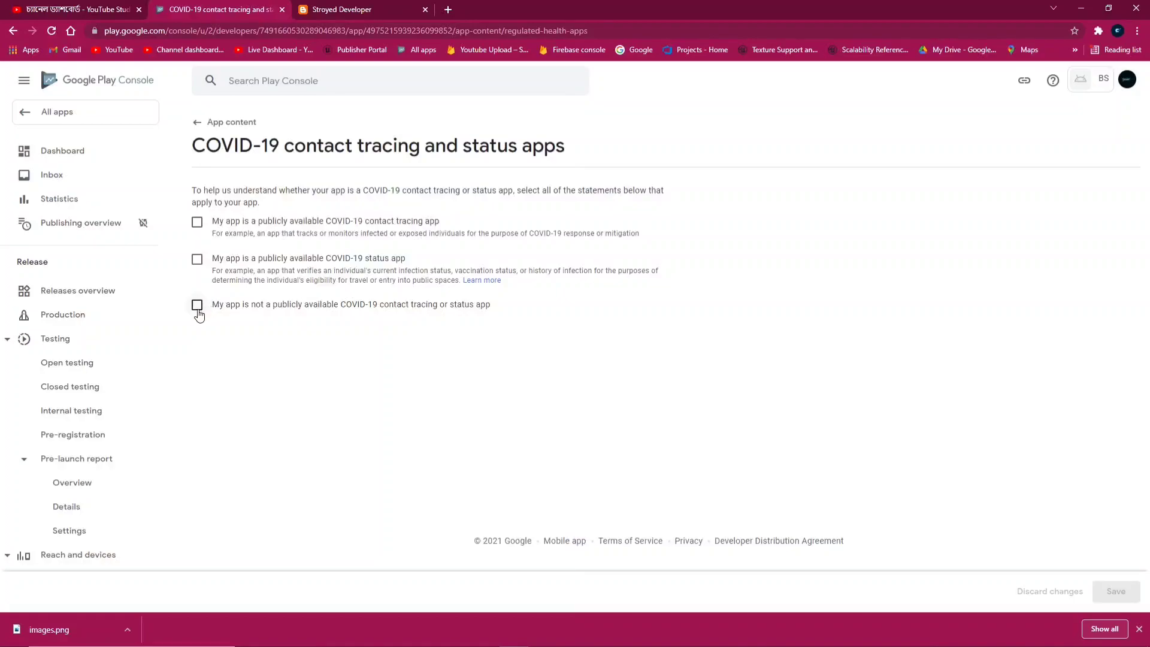
{"action": "left_click", "coordinate": [198, 305]}
{"action": "left_click", "coordinate": [1125, 599]}
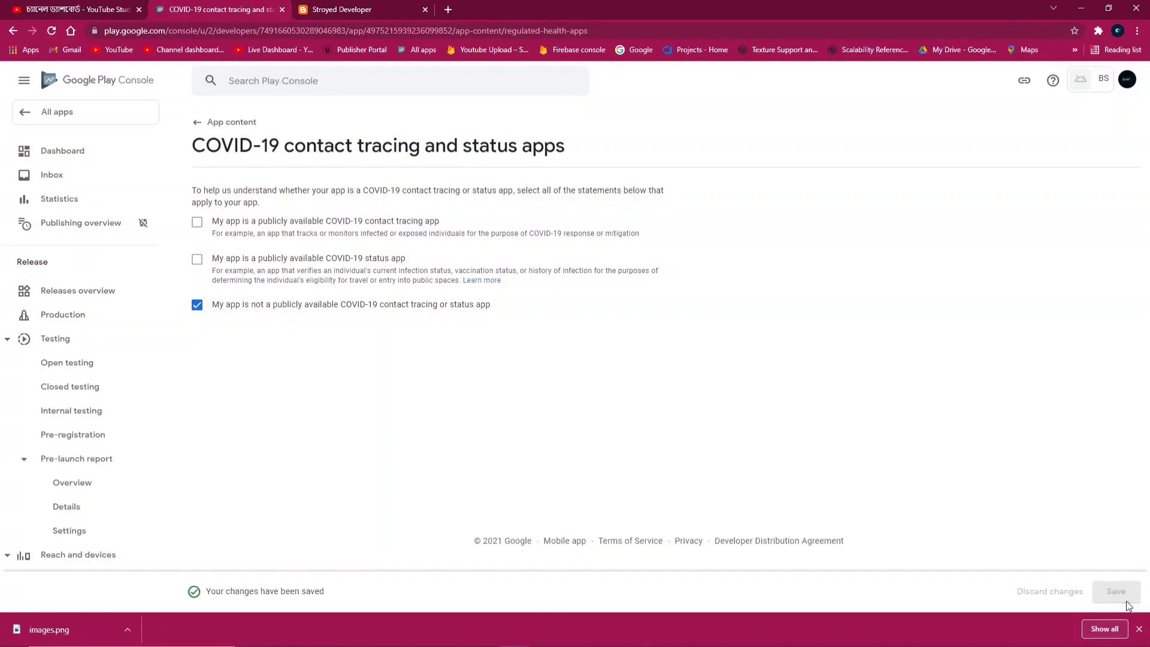
{"action": "left_click", "coordinate": [216, 121]}
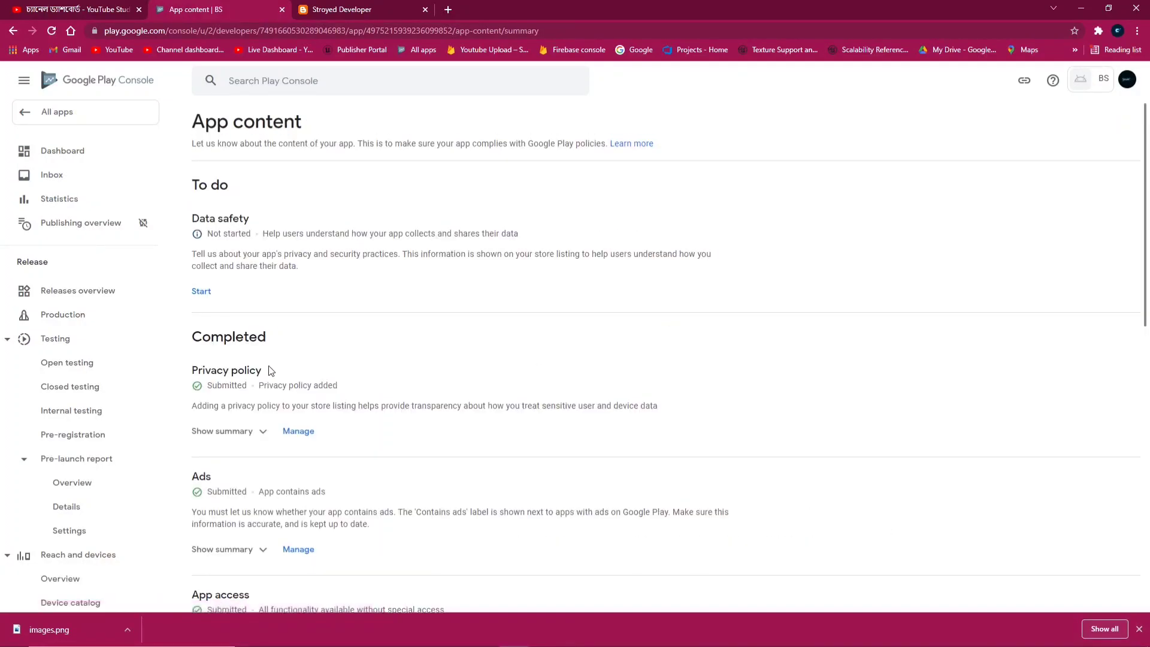
Save the Data safety form stating no required user data is collected
{"action": "left_click", "coordinate": [205, 302]}
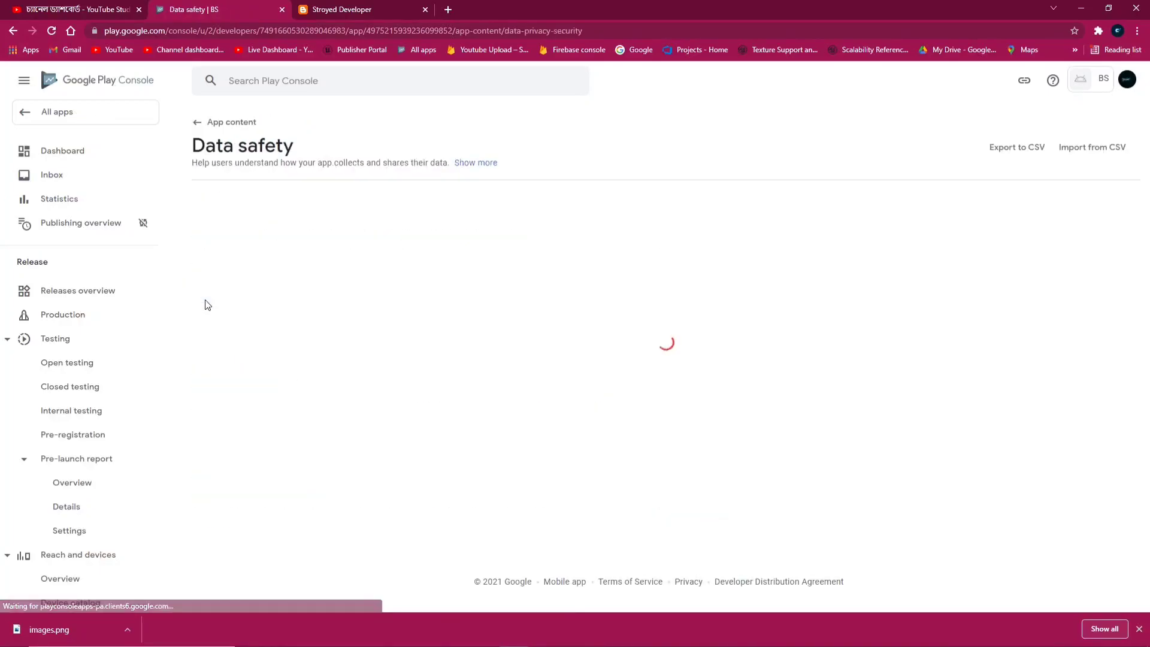
{"action": "scroll", "coordinate": [405, 418], "scroll_direction": "down", "scroll_amount": 3}
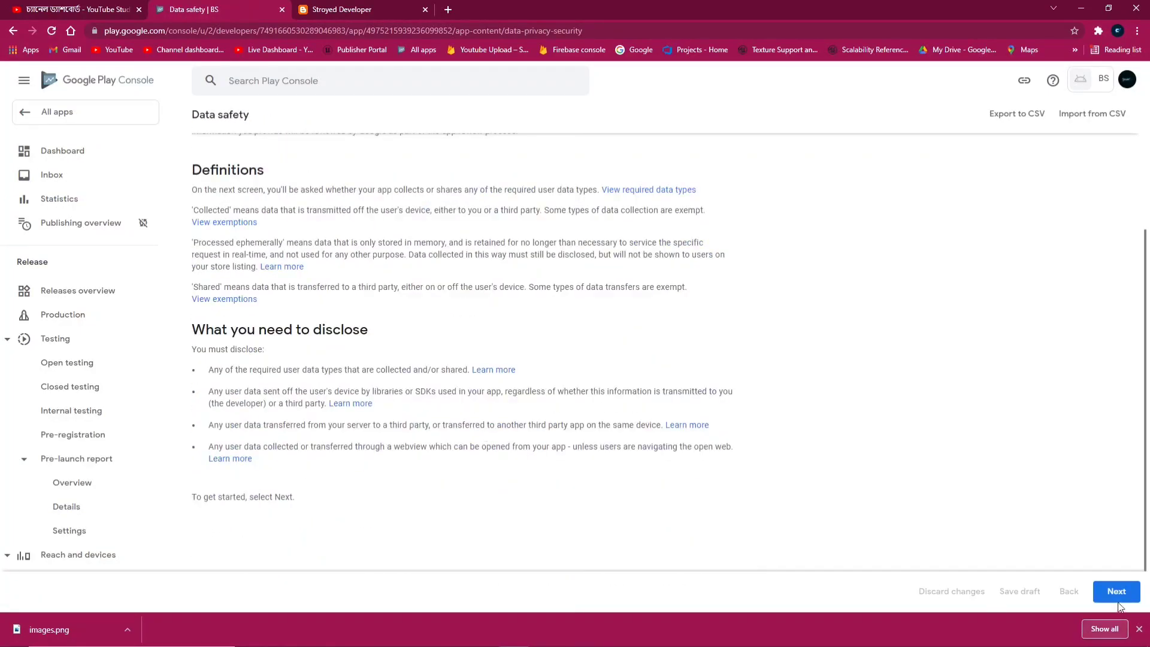
{"action": "left_click", "coordinate": [1120, 581]}
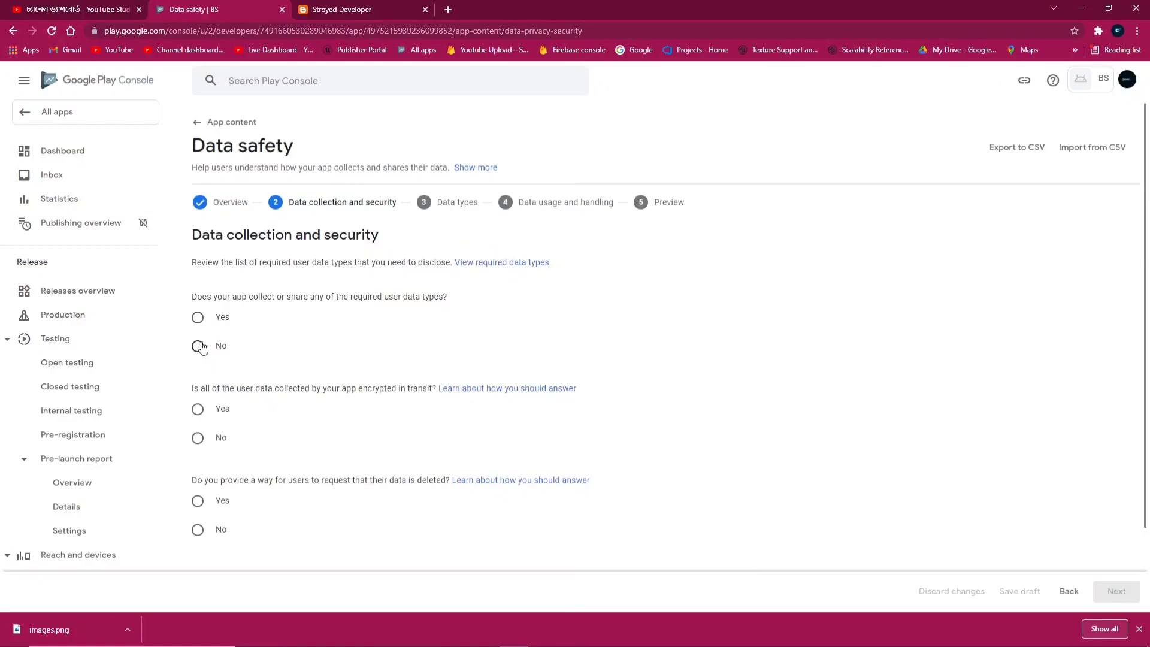
{"action": "key", "text": "space"}
{"action": "left_click", "coordinate": [1116, 592]}
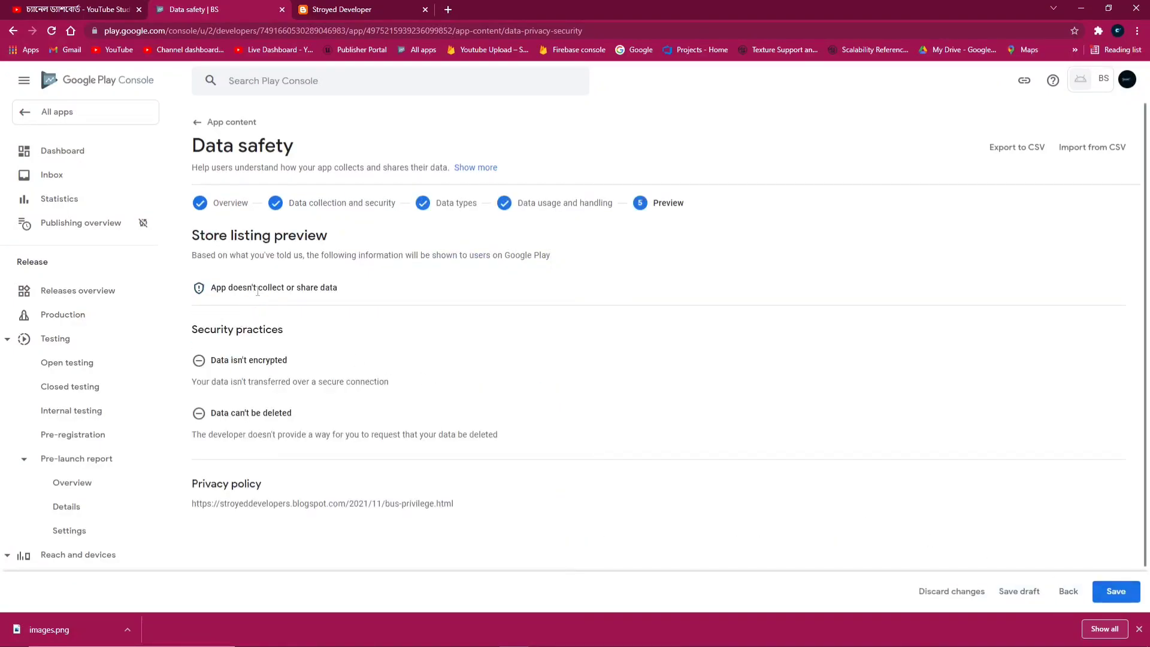
{"action": "left_click", "coordinate": [1115, 592]}
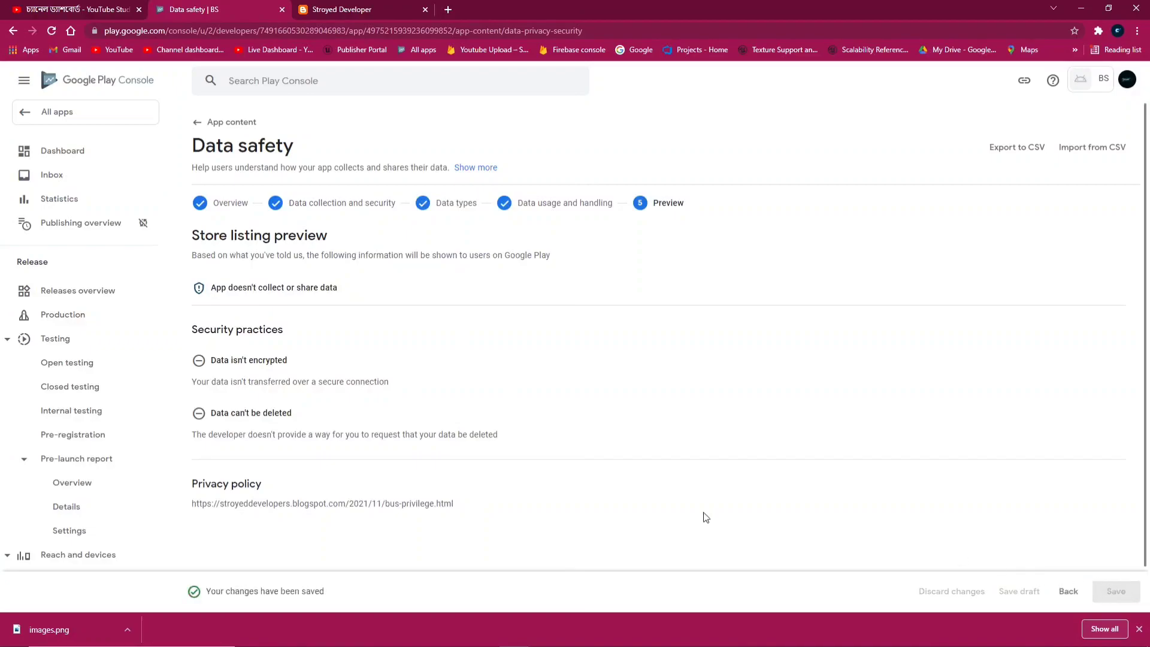
{"action": "left_click", "coordinate": [211, 121]}
Go back to the app's Dashboard
{"action": "scroll", "coordinate": [401, 352], "scroll_direction": "down", "scroll_amount": 10}
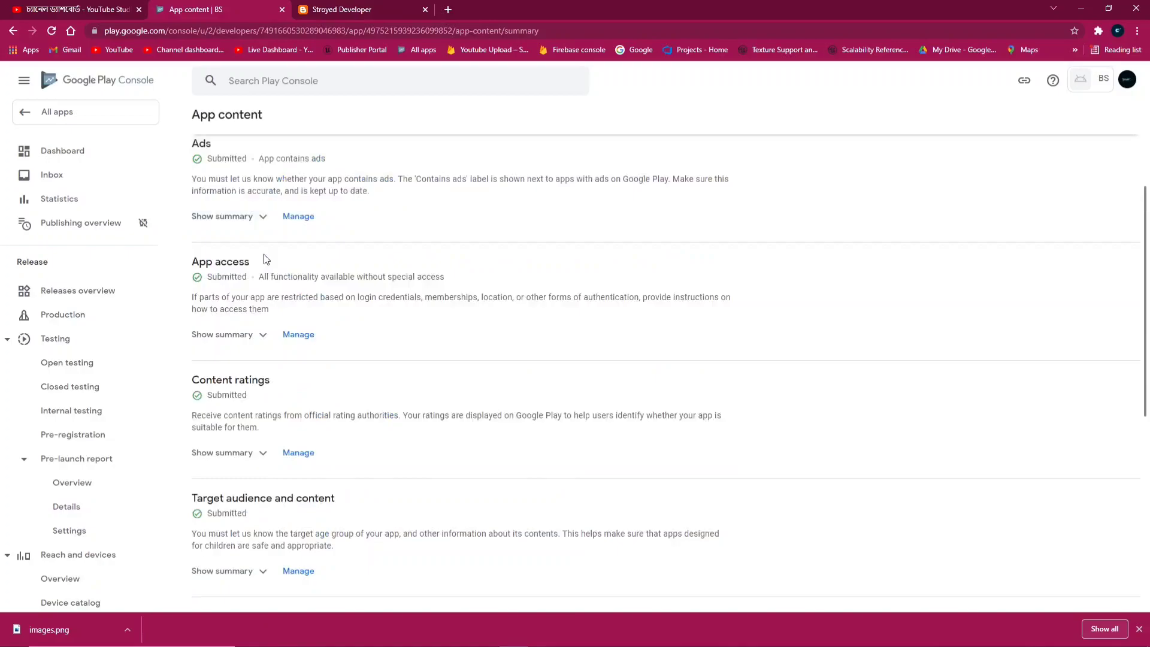
{"action": "scroll", "coordinate": [252, 532], "scroll_direction": "up", "scroll_amount": 5}
{"action": "scroll", "coordinate": [266, 360], "scroll_direction": "up", "scroll_amount": 5}
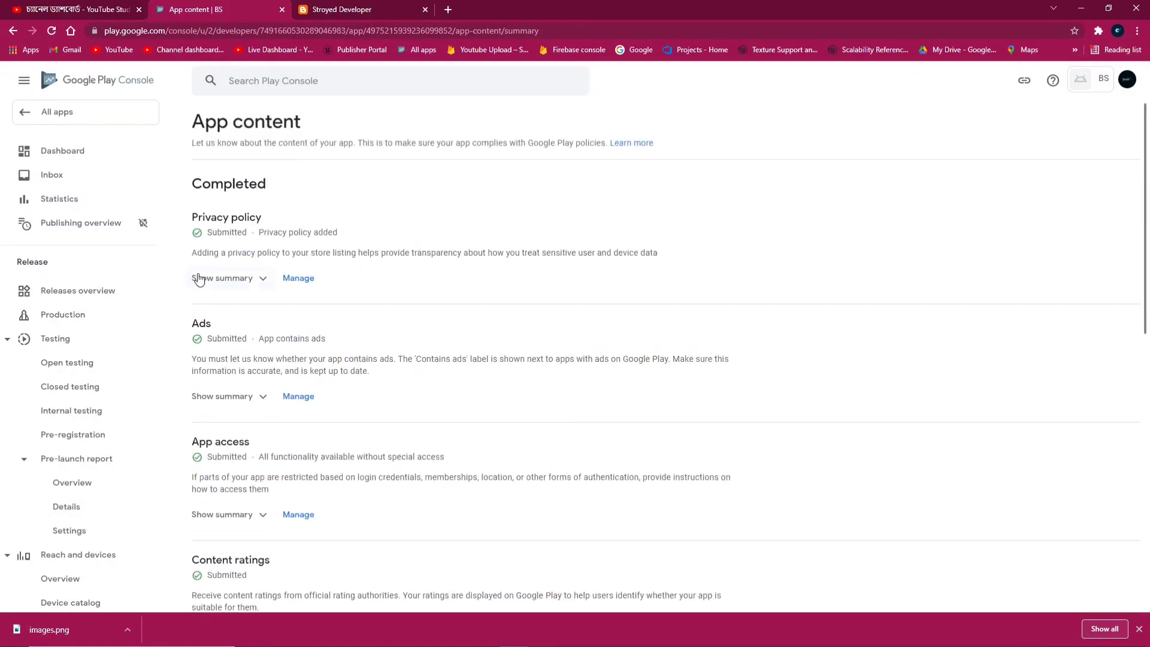
{"action": "left_click", "coordinate": [71, 151]}
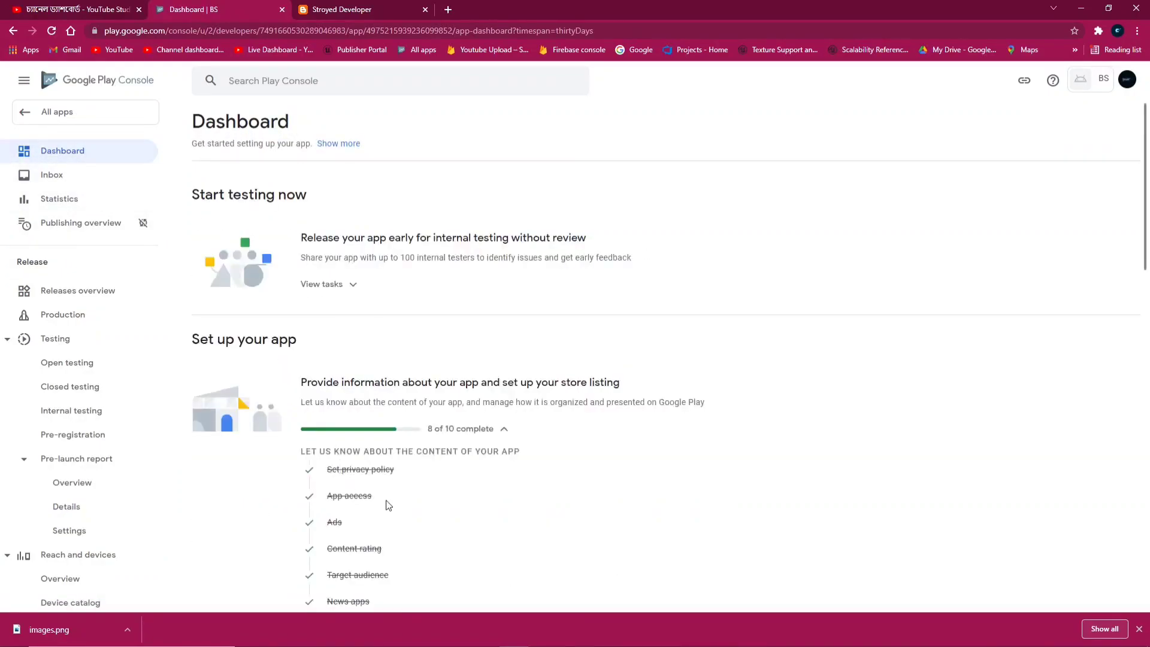
{"action": "scroll", "coordinate": [388, 505], "scroll_direction": "down", "scroll_amount": 4}
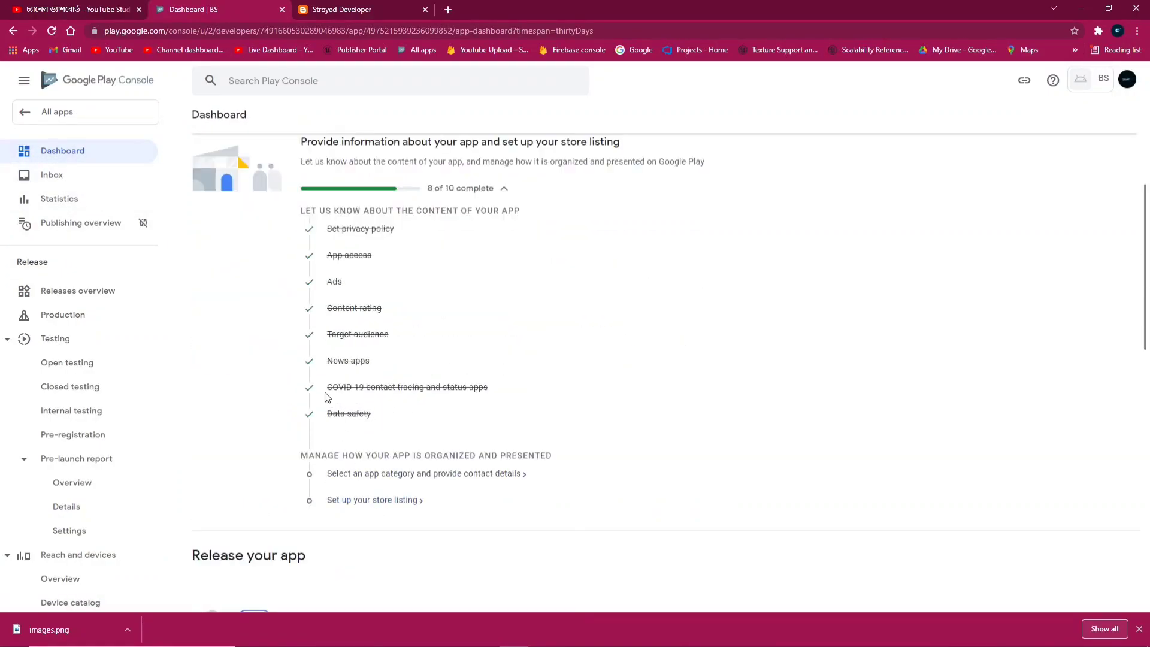
Set the game category to Simulation in Store settings
{"action": "left_click", "coordinate": [384, 476]}
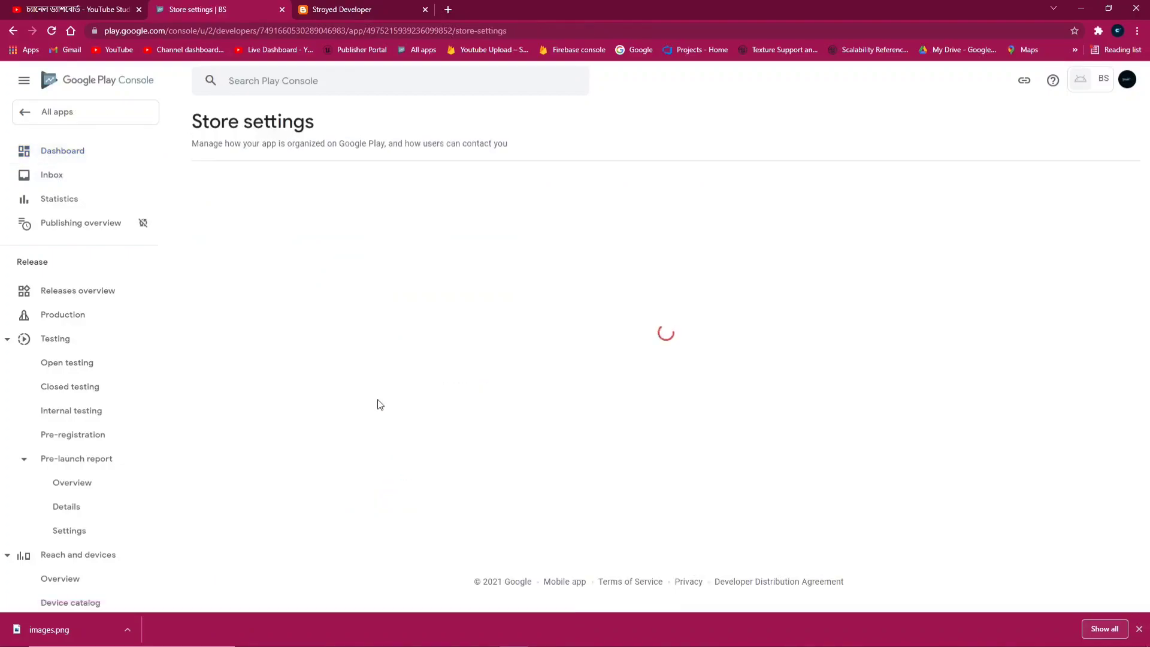
{"action": "left_click", "coordinate": [449, 339]}
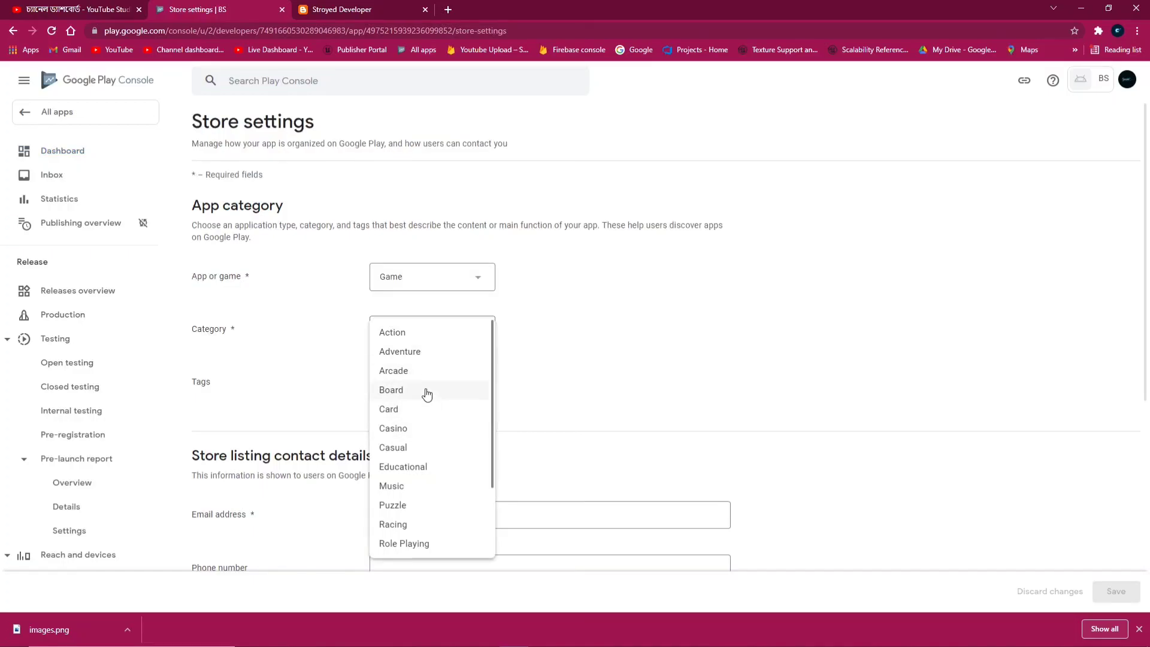
{"action": "scroll", "coordinate": [436, 485], "scroll_direction": "down", "scroll_amount": 1}
{"action": "scroll", "coordinate": [433, 466], "scroll_direction": "down", "scroll_amount": 1}
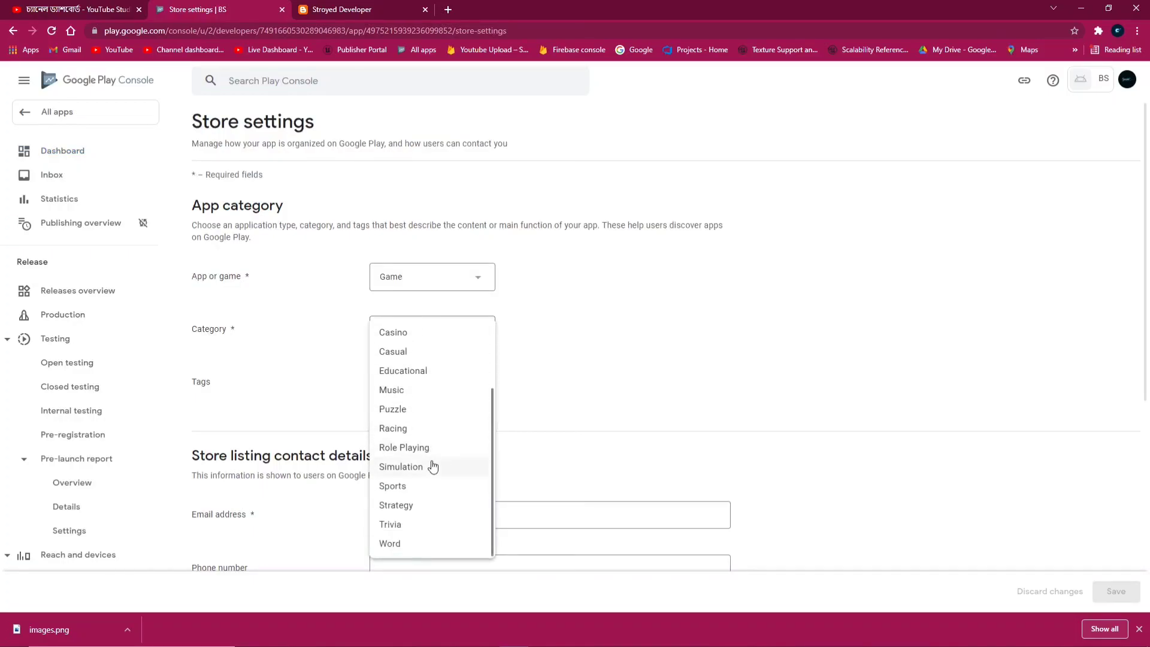
{"action": "left_click", "coordinate": [434, 468]}
Tick the Action and 4X tags in the Manage tags list, then return to its top
{"action": "left_click", "coordinate": [400, 381]}
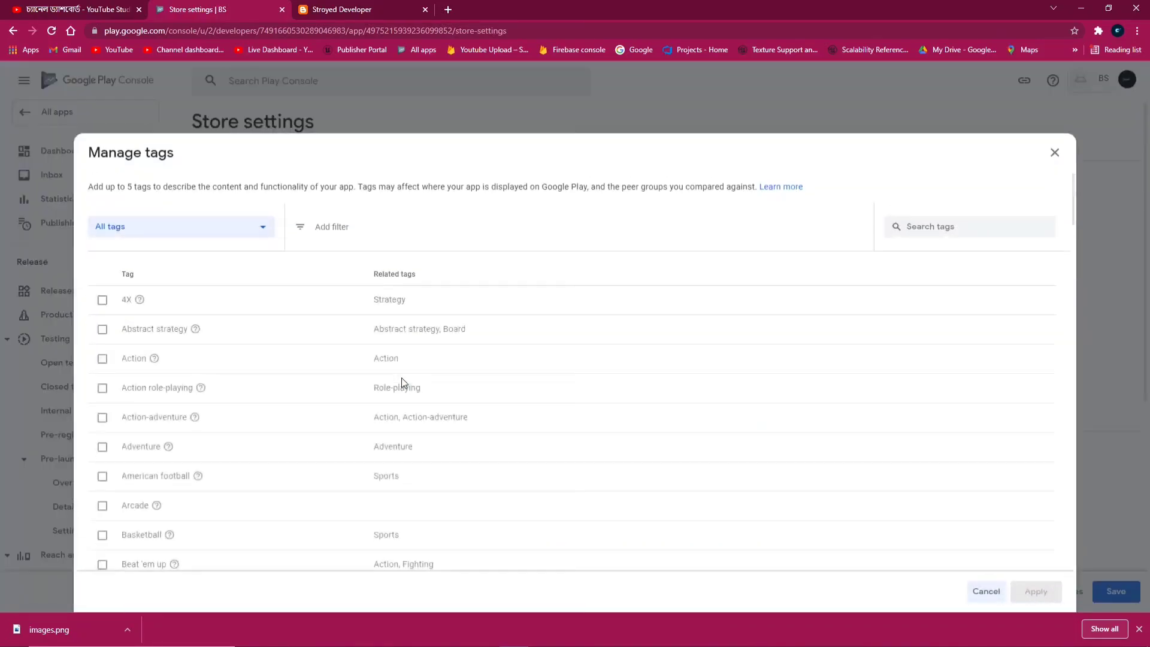
{"action": "scroll", "coordinate": [195, 378], "scroll_direction": "down", "scroll_amount": 5}
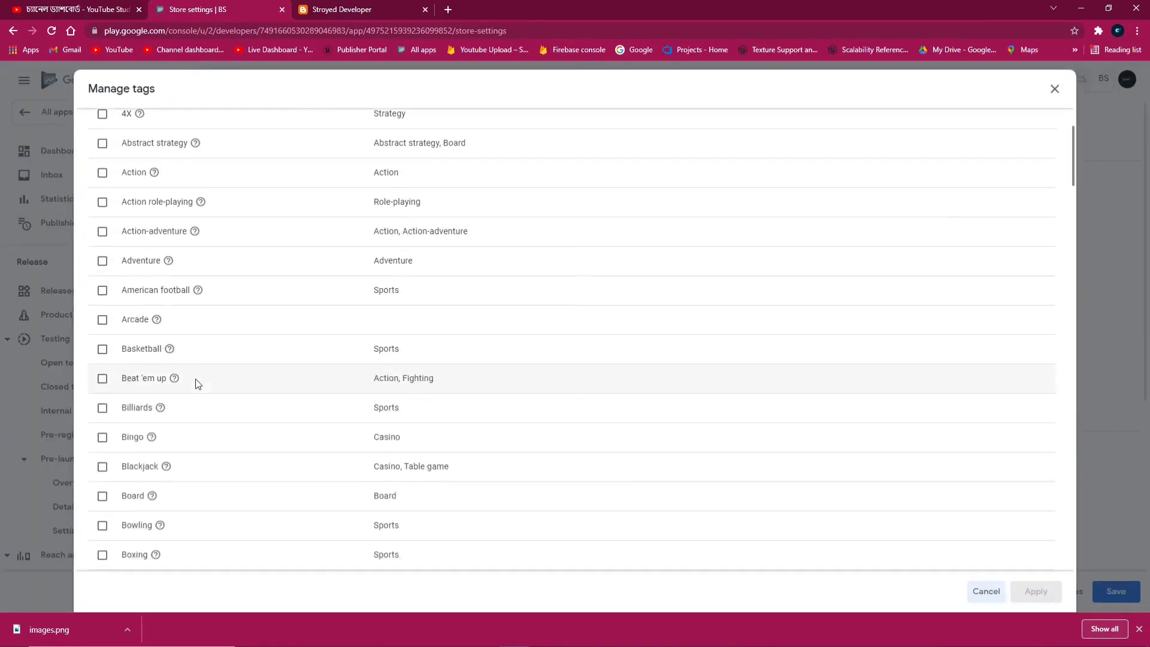
{"action": "scroll", "coordinate": [106, 210], "scroll_direction": "up", "scroll_amount": 2}
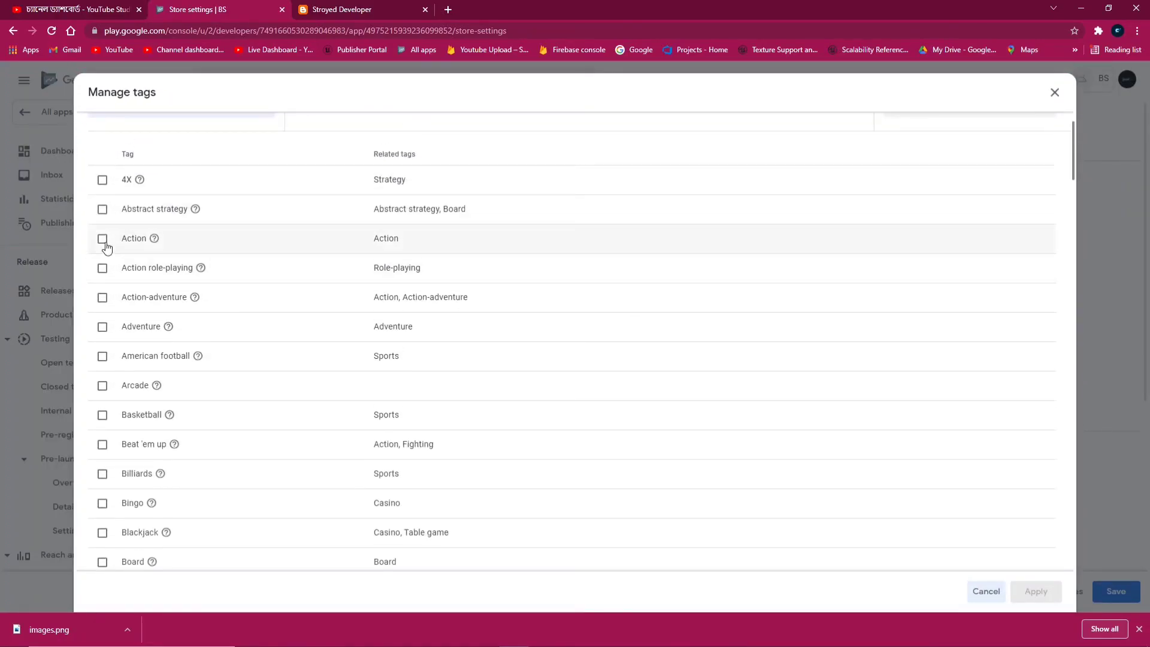
{"action": "left_click", "coordinate": [102, 226]}
{"action": "scroll", "coordinate": [266, 399], "scroll_direction": "down", "scroll_amount": 4}
{"action": "scroll", "coordinate": [264, 395], "scroll_direction": "up", "scroll_amount": 5}
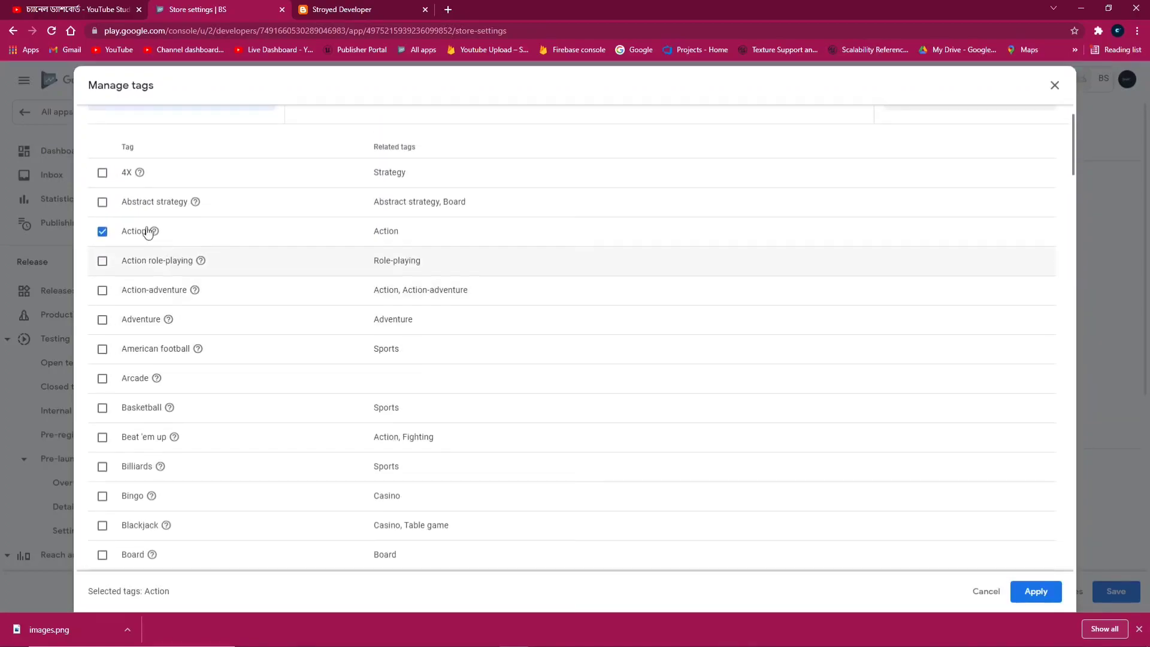
{"action": "left_click", "coordinate": [102, 180]}
{"action": "scroll", "coordinate": [293, 341], "scroll_direction": "down", "scroll_amount": 4}
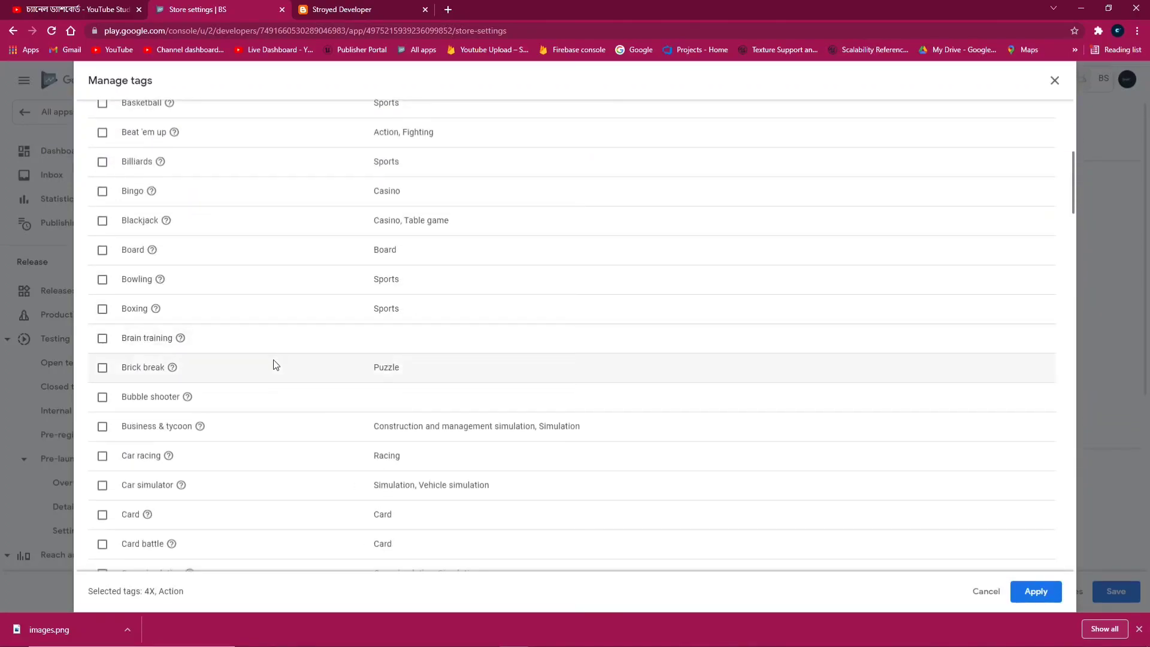
{"action": "scroll", "coordinate": [274, 364], "scroll_direction": "down", "scroll_amount": 3}
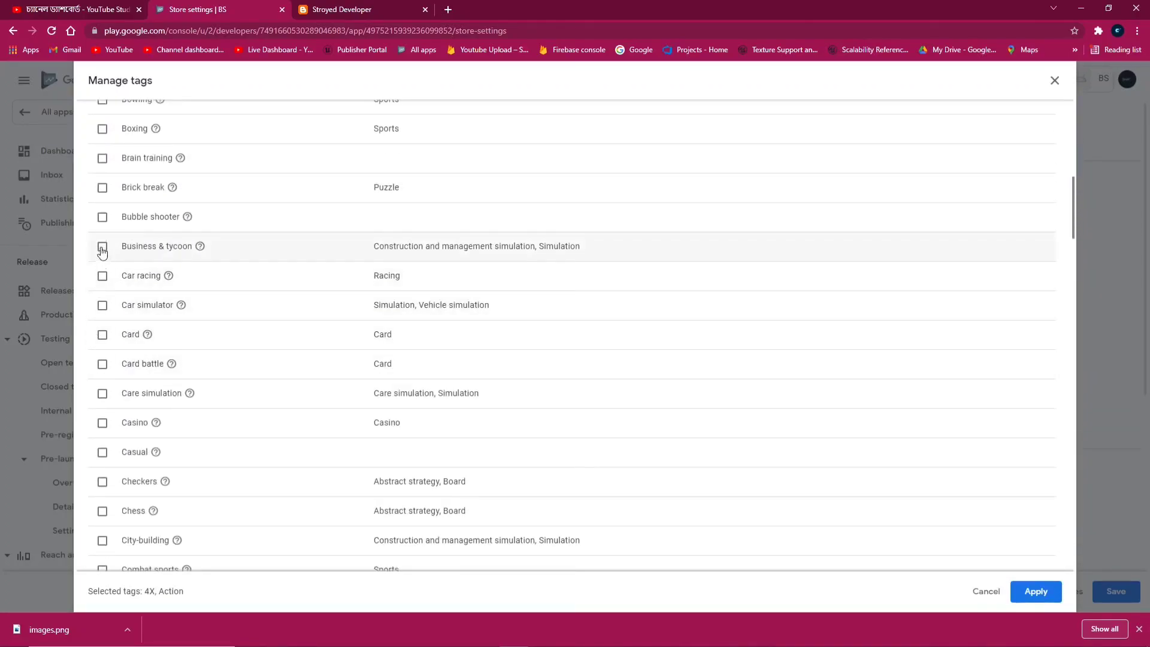
{"action": "scroll", "coordinate": [157, 398], "scroll_direction": "down", "scroll_amount": 3}
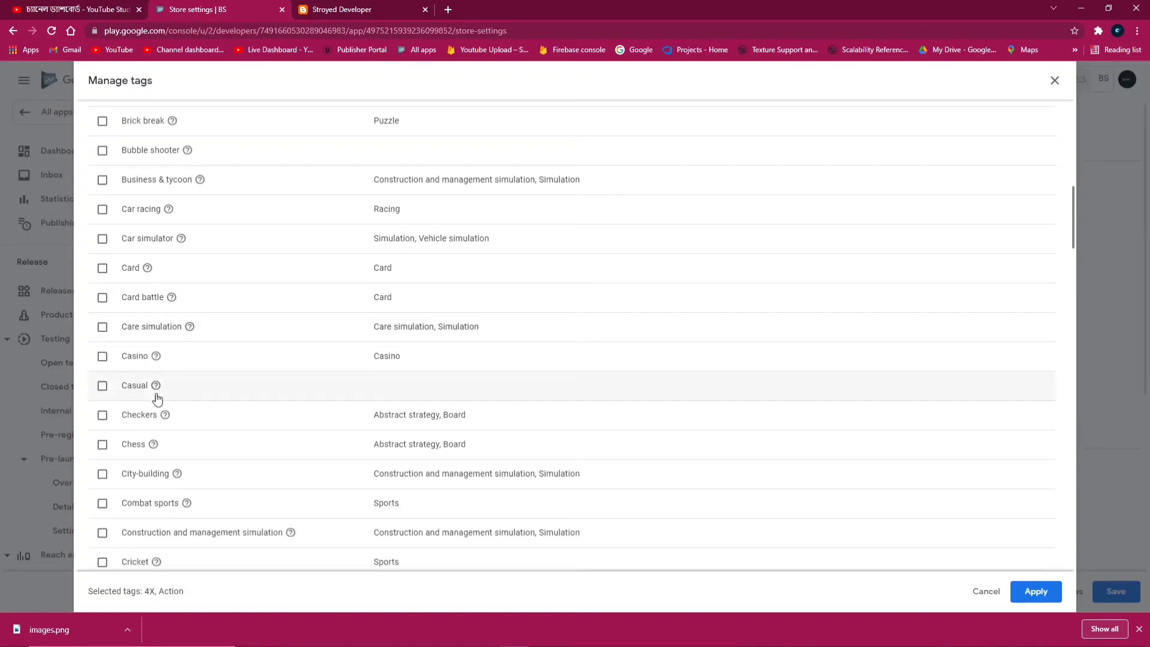
{"action": "scroll", "coordinate": [162, 400], "scroll_direction": "down", "scroll_amount": 3}
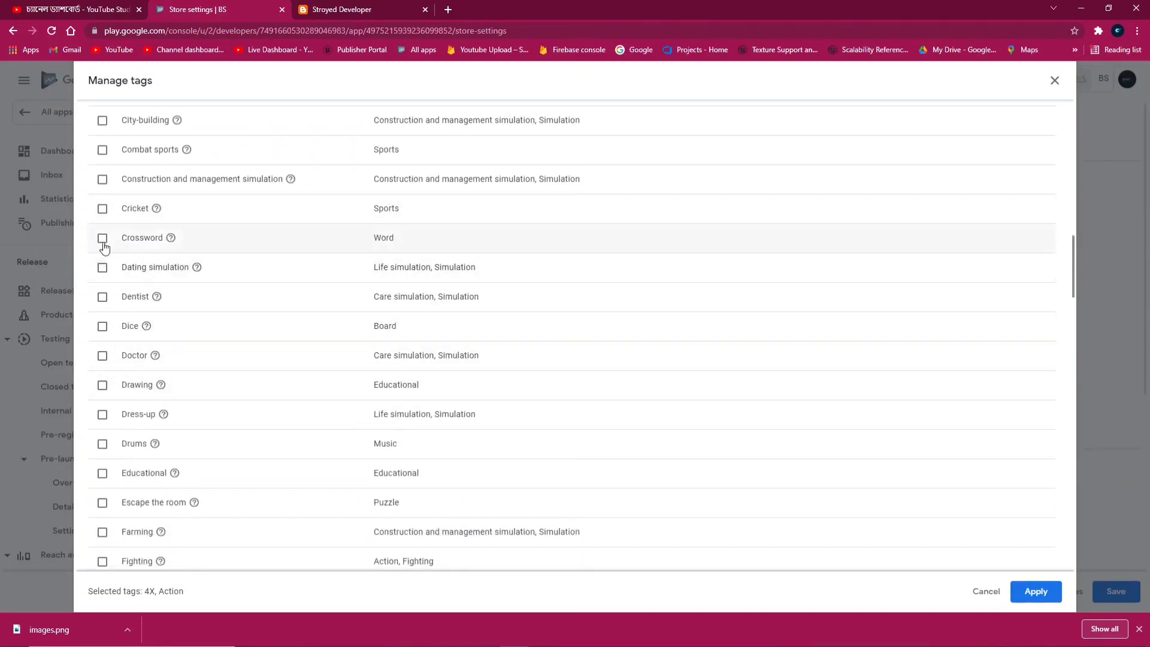
{"action": "scroll", "coordinate": [147, 405], "scroll_direction": "down", "scroll_amount": 4}
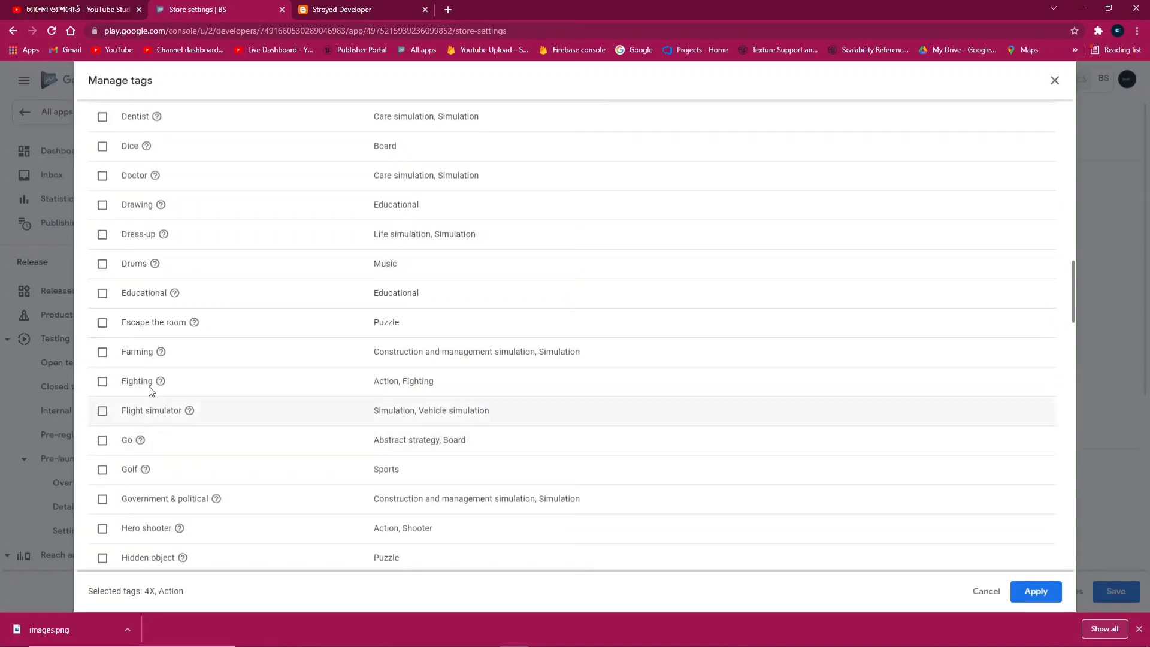
{"action": "scroll", "coordinate": [252, 406], "scroll_direction": "down", "scroll_amount": 5}
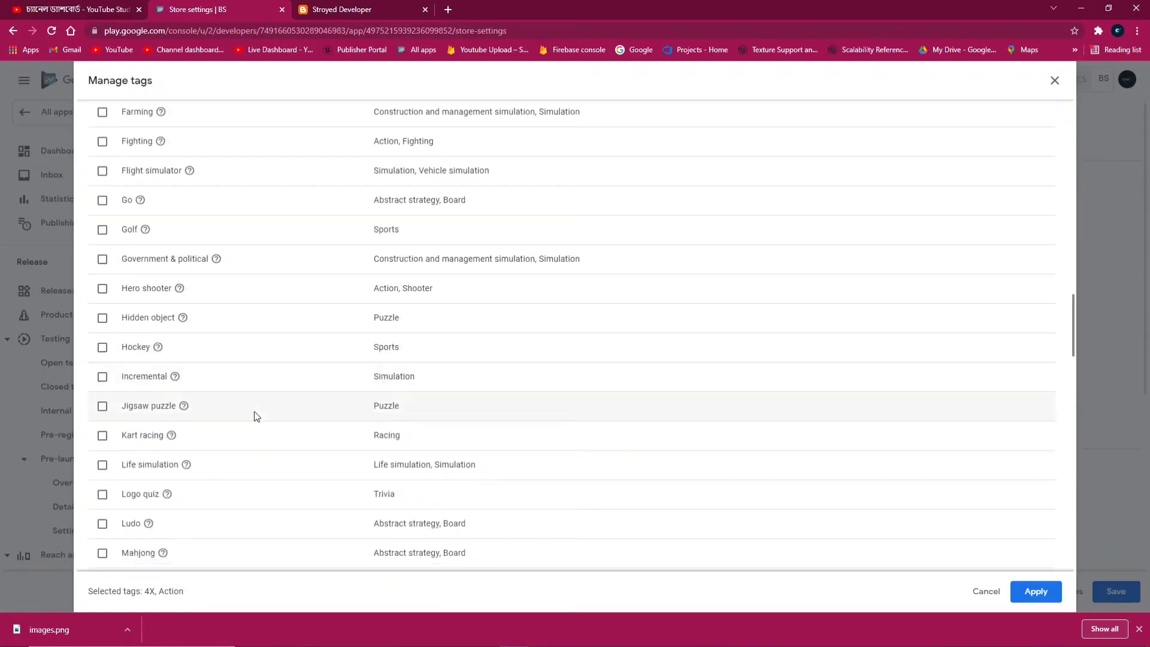
{"action": "scroll", "coordinate": [180, 390], "scroll_direction": "down", "scroll_amount": 1}
{"action": "scroll", "coordinate": [256, 312], "scroll_direction": "up", "scroll_amount": 20}
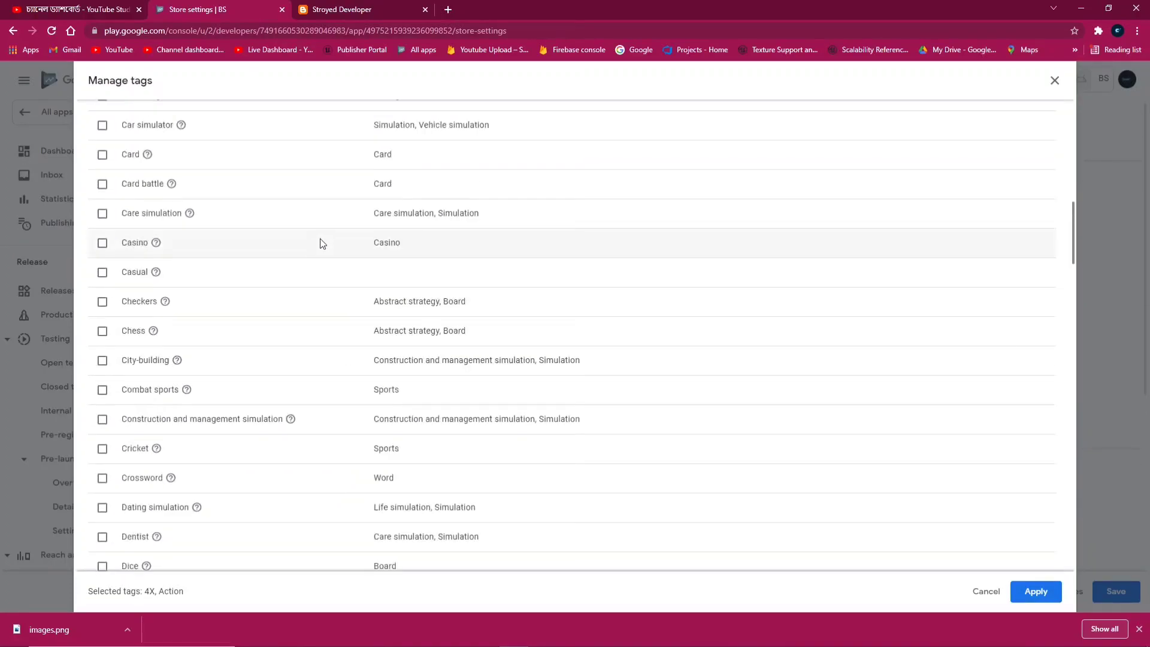
{"action": "scroll", "coordinate": [335, 180], "scroll_direction": "up", "scroll_amount": 3}
Search the tag list by name for simulation tags
{"action": "left_click", "coordinate": [442, 232]}
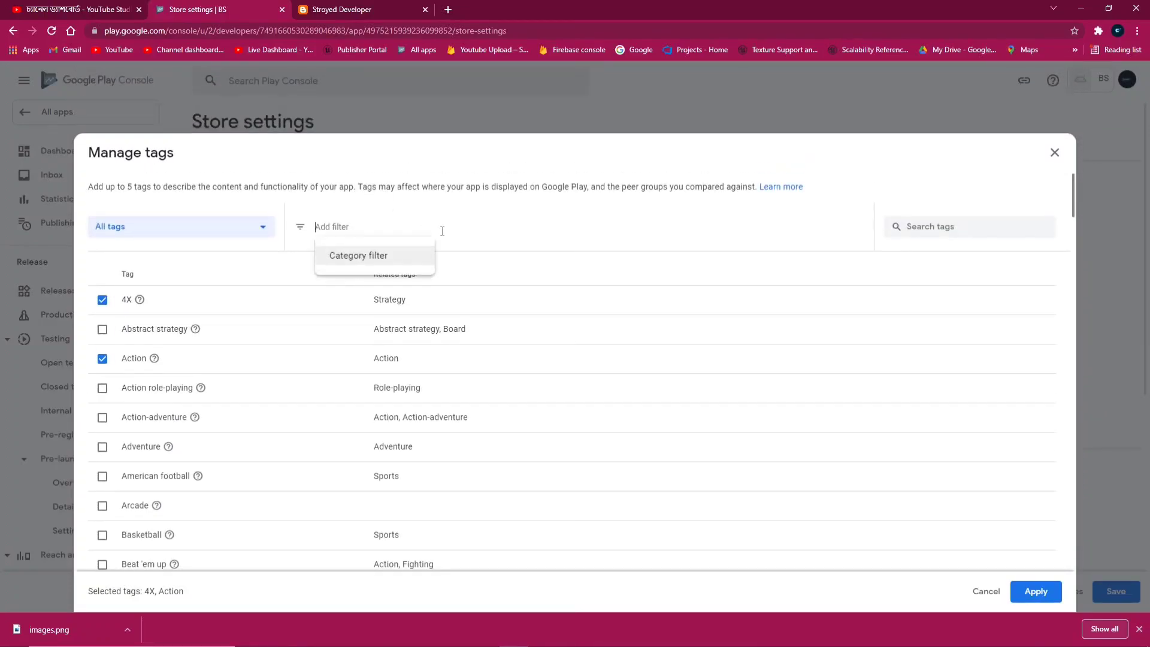
{"action": "left_click", "coordinate": [431, 232]}
{"action": "type", "text": "d"}
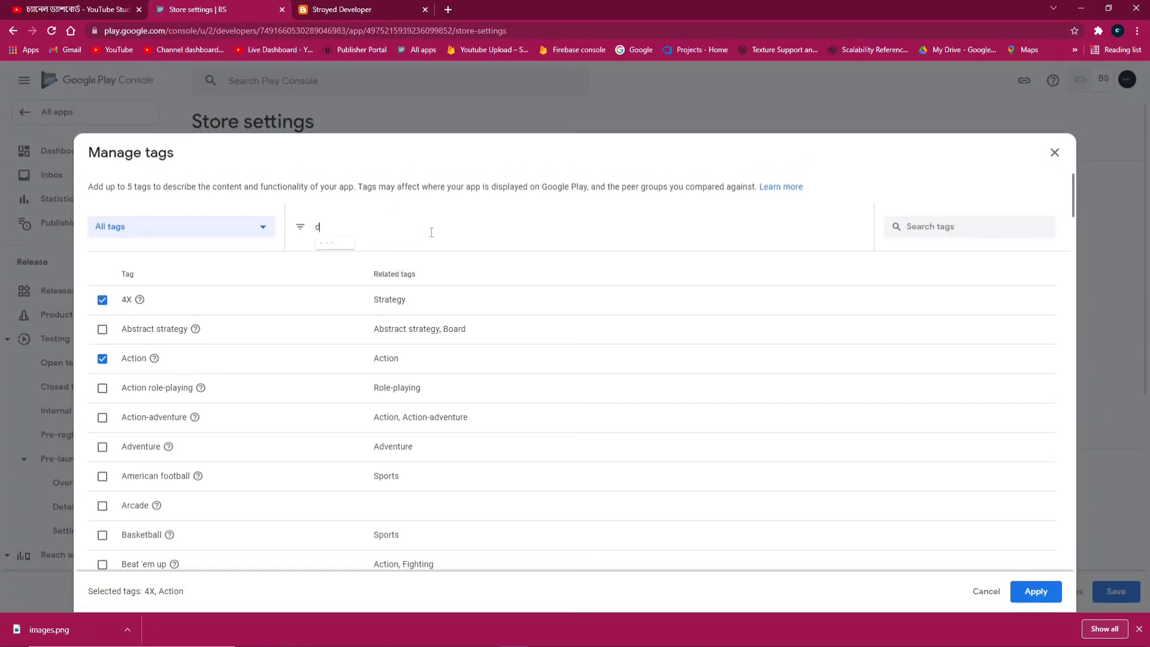
{"action": "type", "text": "riv"}
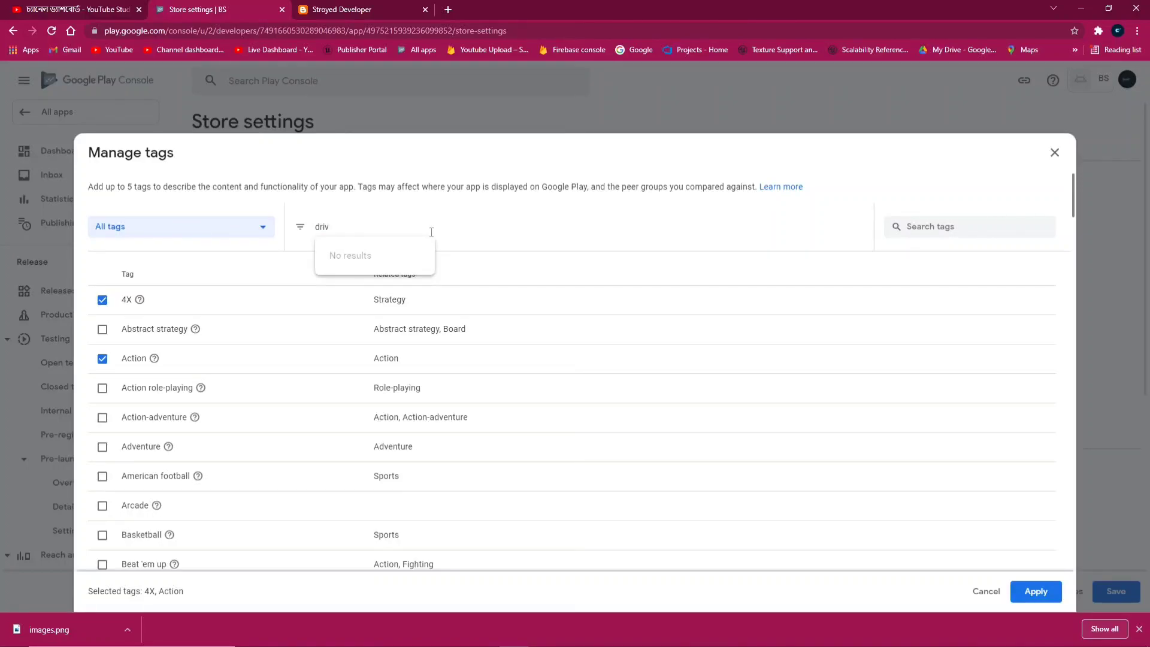
{"action": "key", "text": "BackSpace"}
{"action": "key", "text": "BackSpace"}
{"action": "key", "text": "BackSpace"}
{"action": "key", "text": "BackSpace"}
{"action": "left_click", "coordinate": [919, 227]}
{"action": "type", "text": "d"}
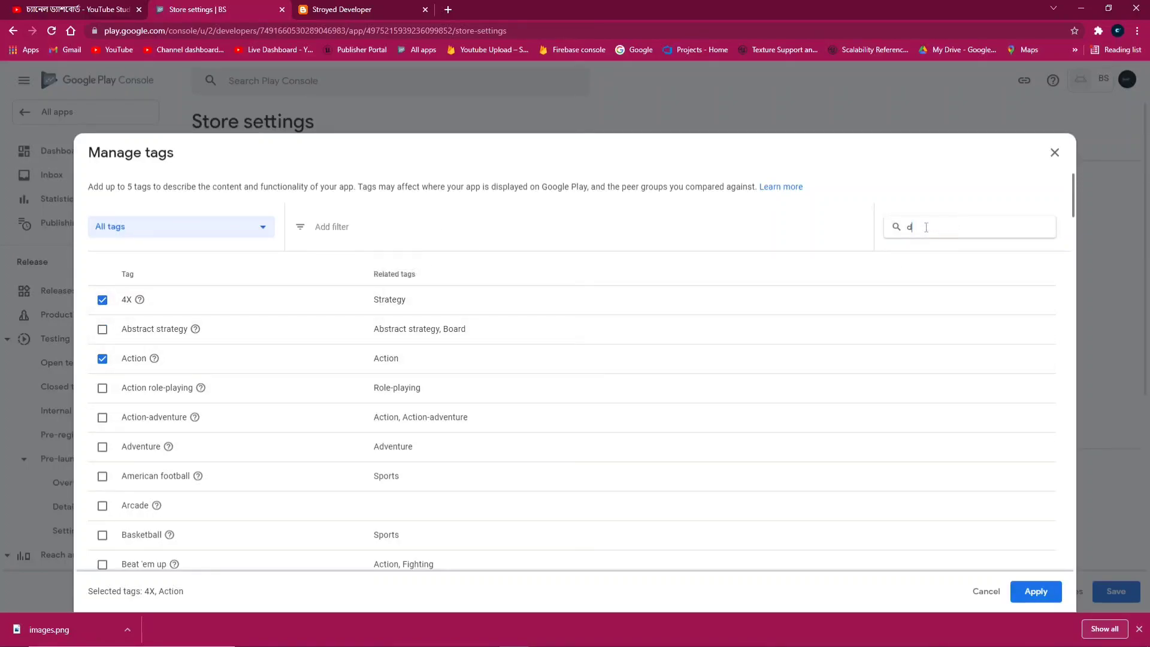
{"action": "type", "text": "r"}
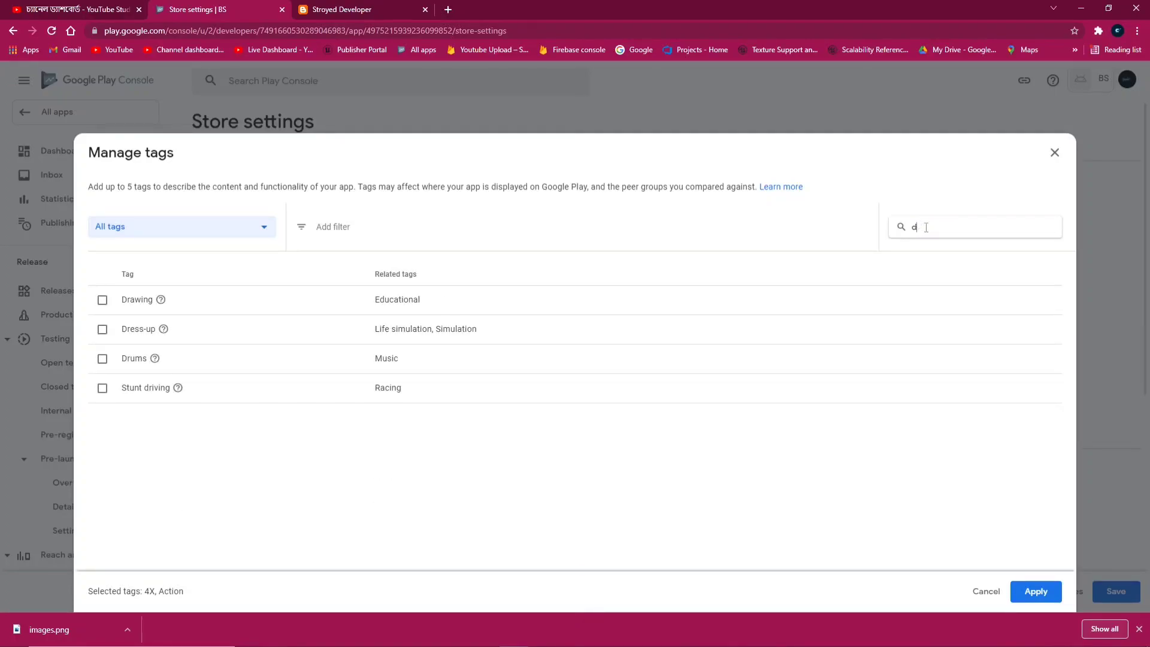
{"action": "key", "text": "BackSpace"}
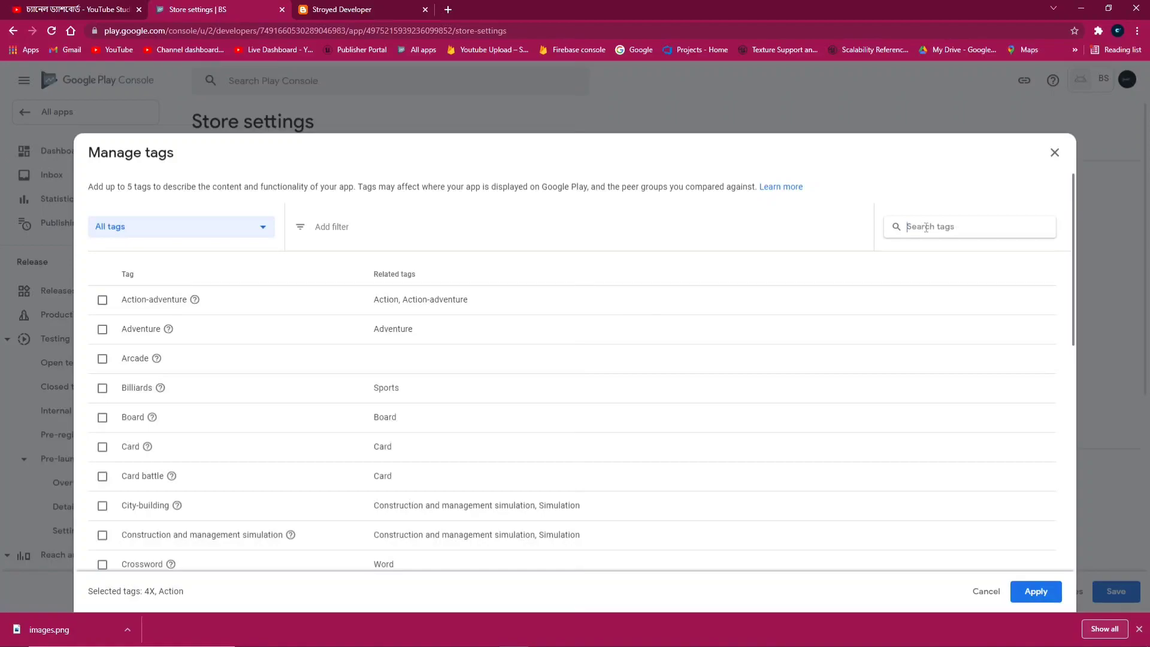
{"action": "type", "text": "s"}
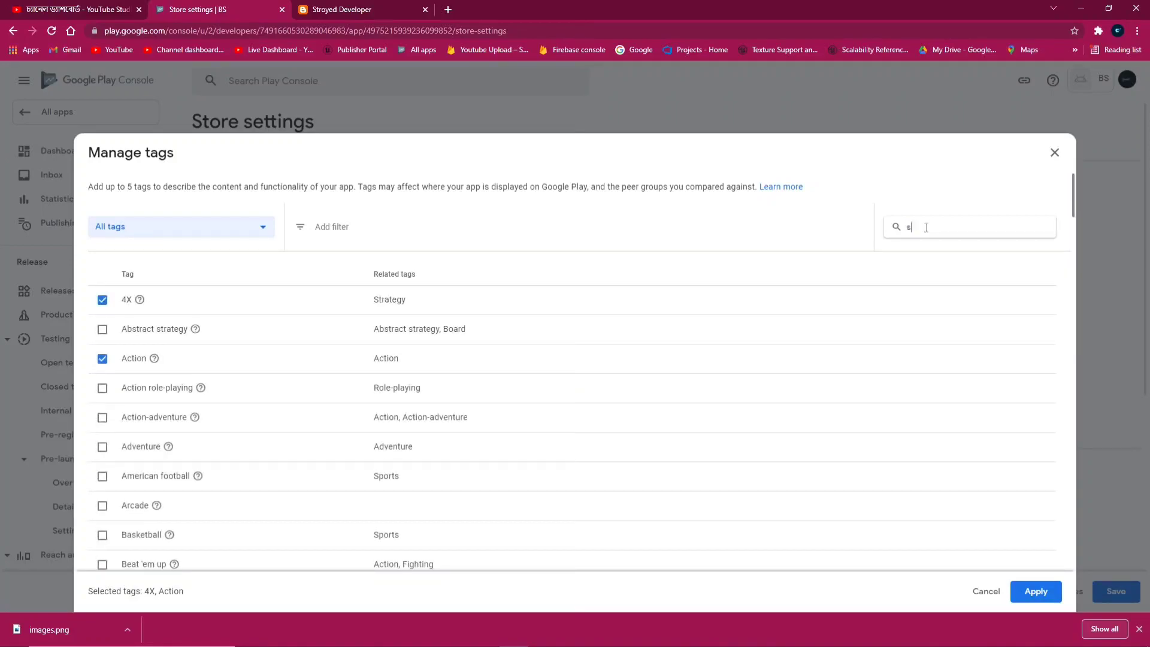
{"action": "type", "text": "iml"}
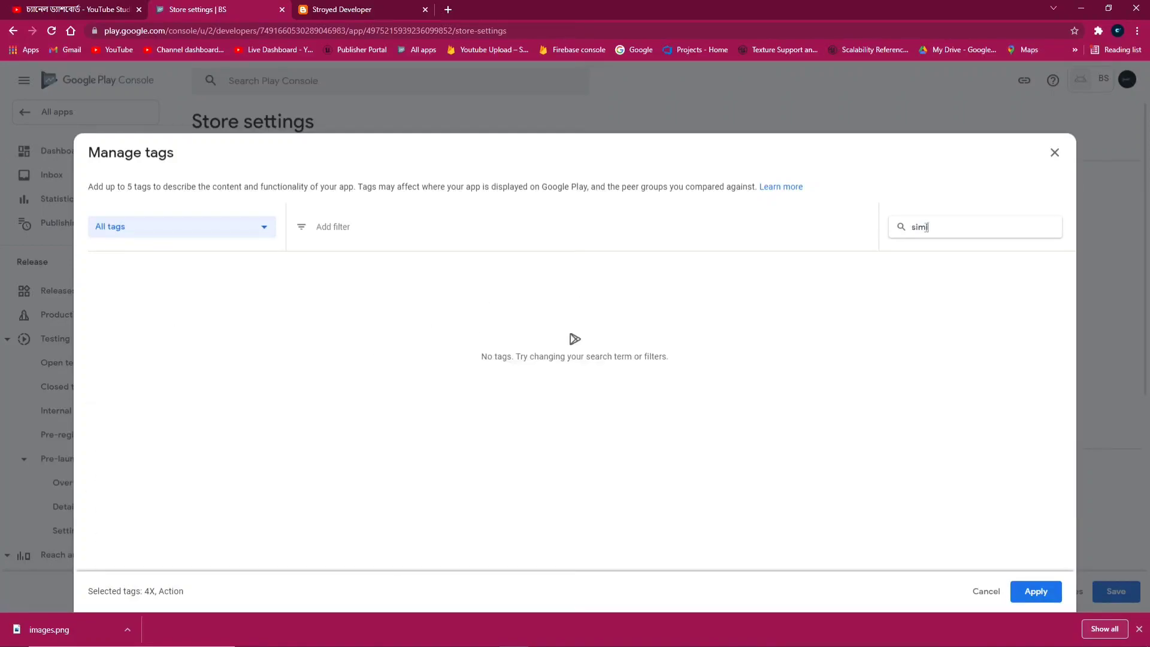
{"action": "key", "text": "BackSpace"}
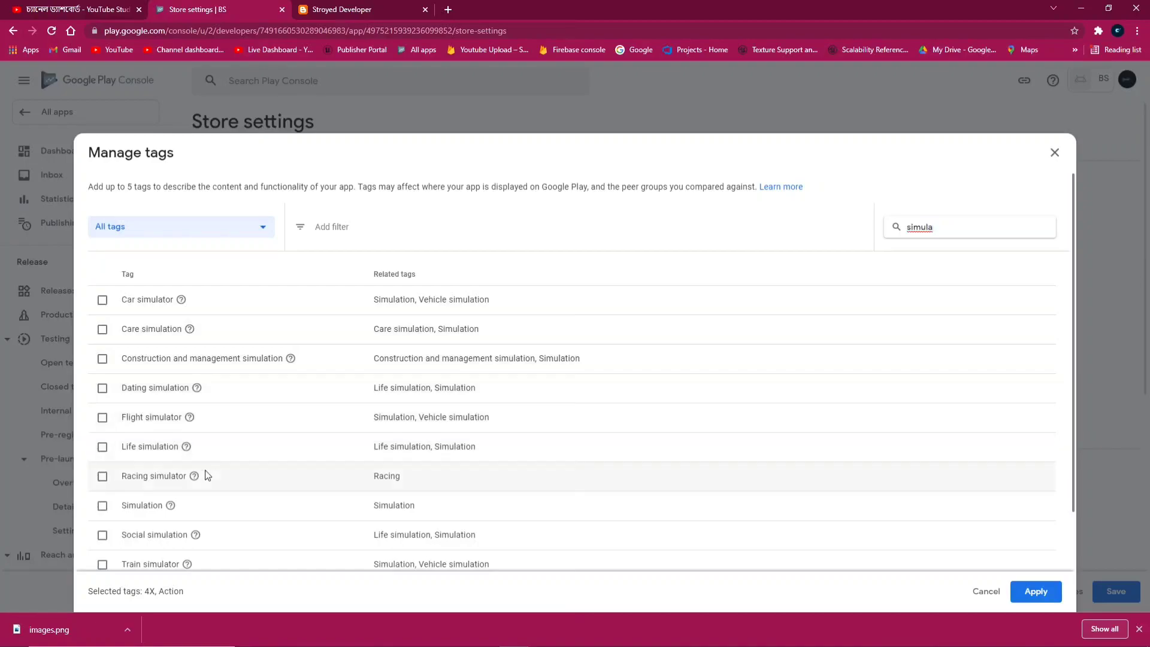
Add the Simulation, Vehicle simulation and Car simulator tags and apply all five tags
{"action": "left_click", "coordinate": [102, 506]}
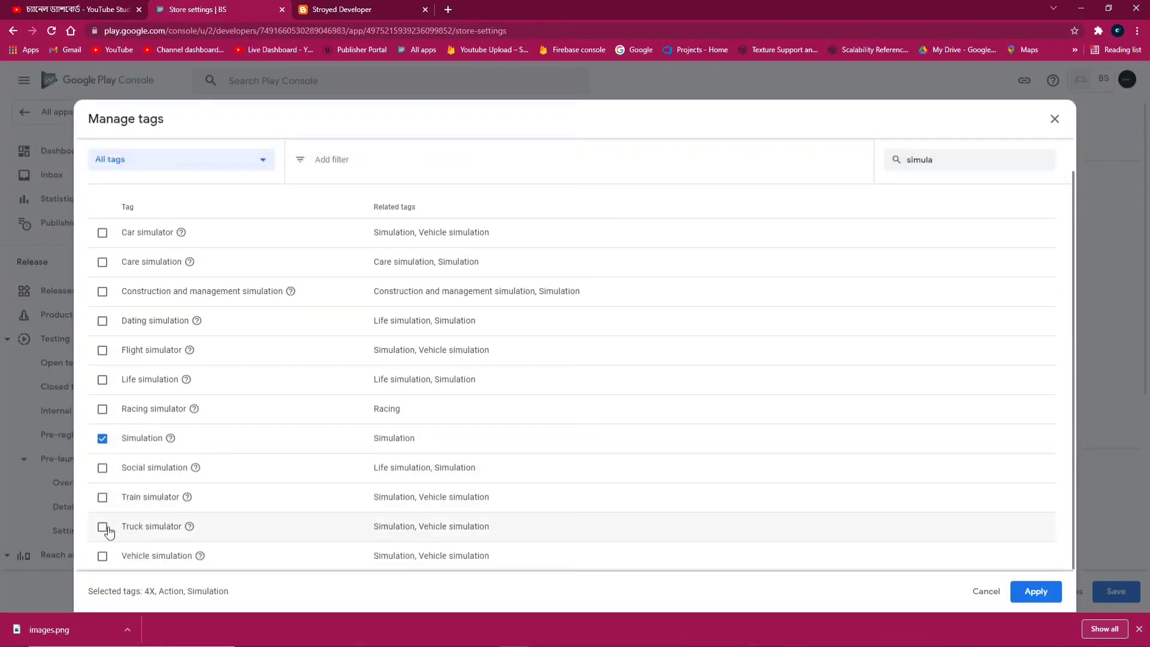
{"action": "left_click", "coordinate": [104, 557]}
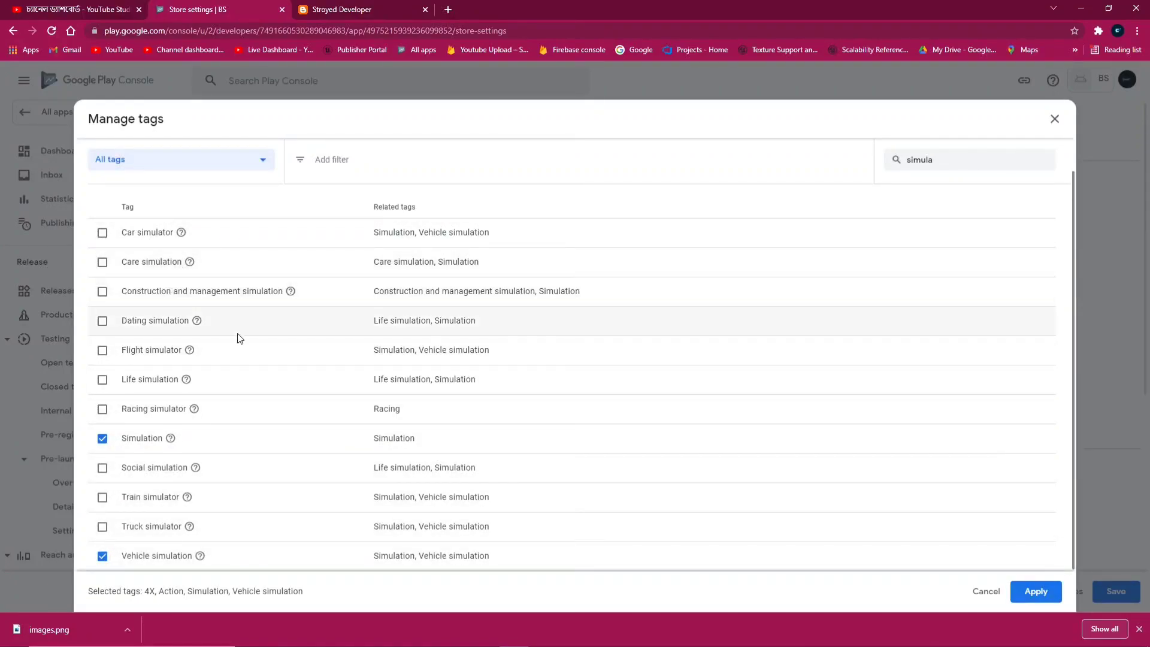
{"action": "left_click", "coordinate": [102, 233]}
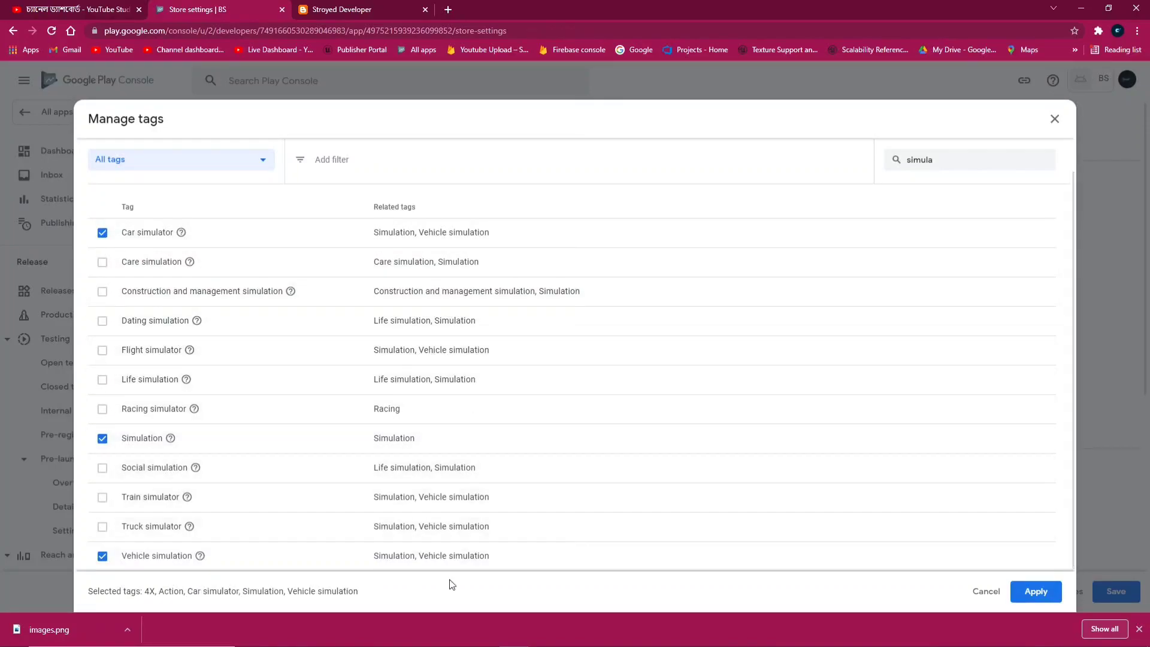
{"action": "left_click", "coordinate": [1019, 592]}
Enter the developer's contact e-mail address in the store listing contact details
{"action": "scroll", "coordinate": [362, 348], "scroll_direction": "down", "scroll_amount": 1}
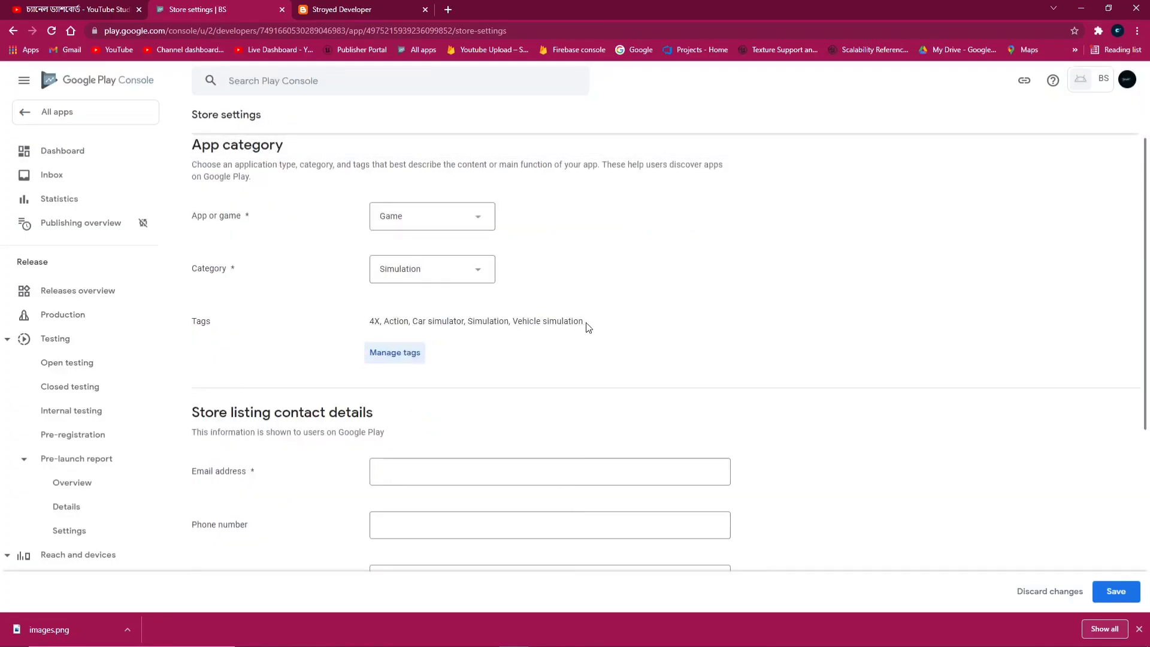
{"action": "scroll", "coordinate": [587, 327], "scroll_direction": "down", "scroll_amount": 3}
{"action": "left_click", "coordinate": [401, 295]}
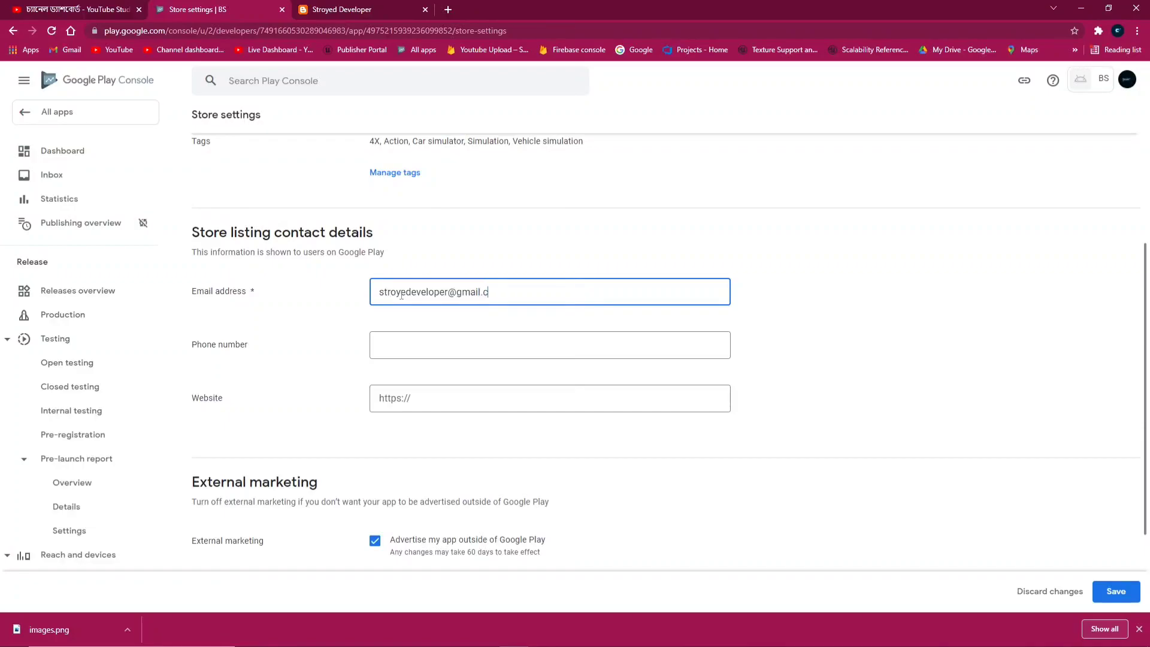
{"action": "left_click", "coordinate": [384, 398]}
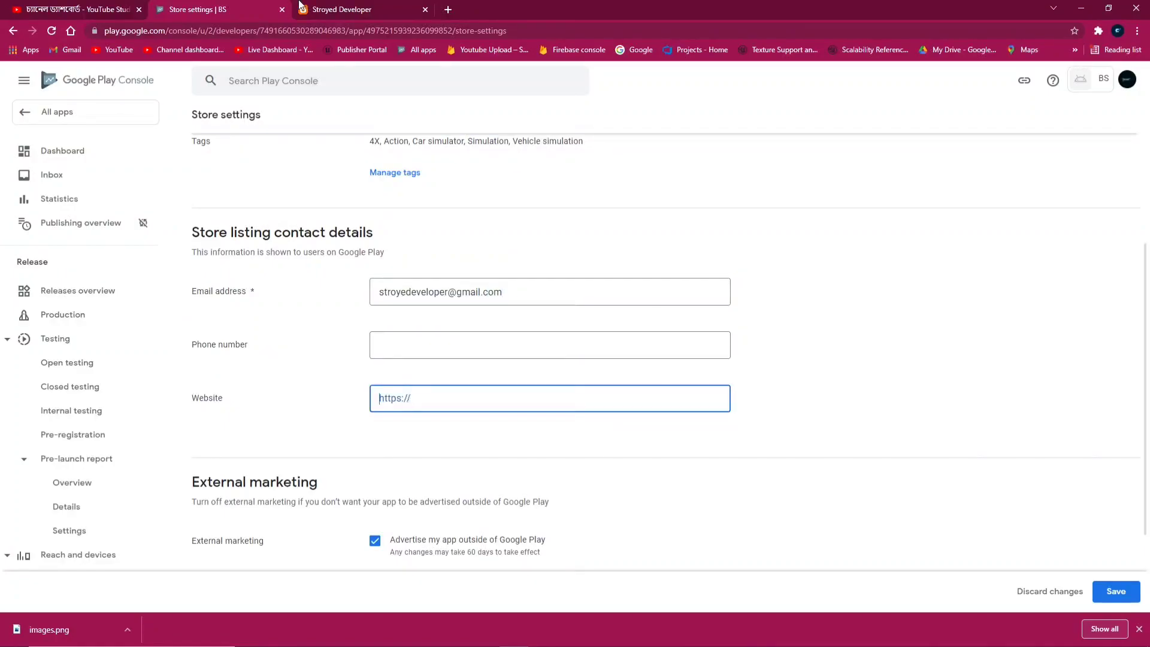
{"action": "left_click", "coordinate": [342, 9]}
Copy the web address of the Bus Privilege blog post
{"action": "left_click", "coordinate": [284, 24]}
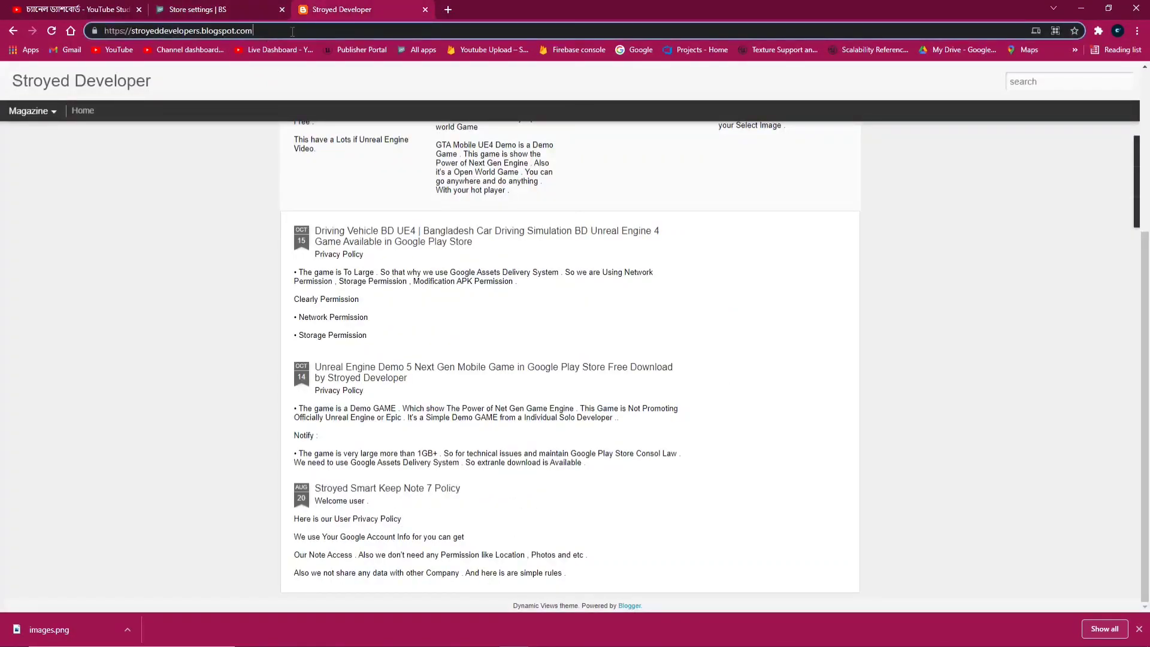
{"action": "scroll", "coordinate": [617, 344], "scroll_direction": "up", "scroll_amount": 4}
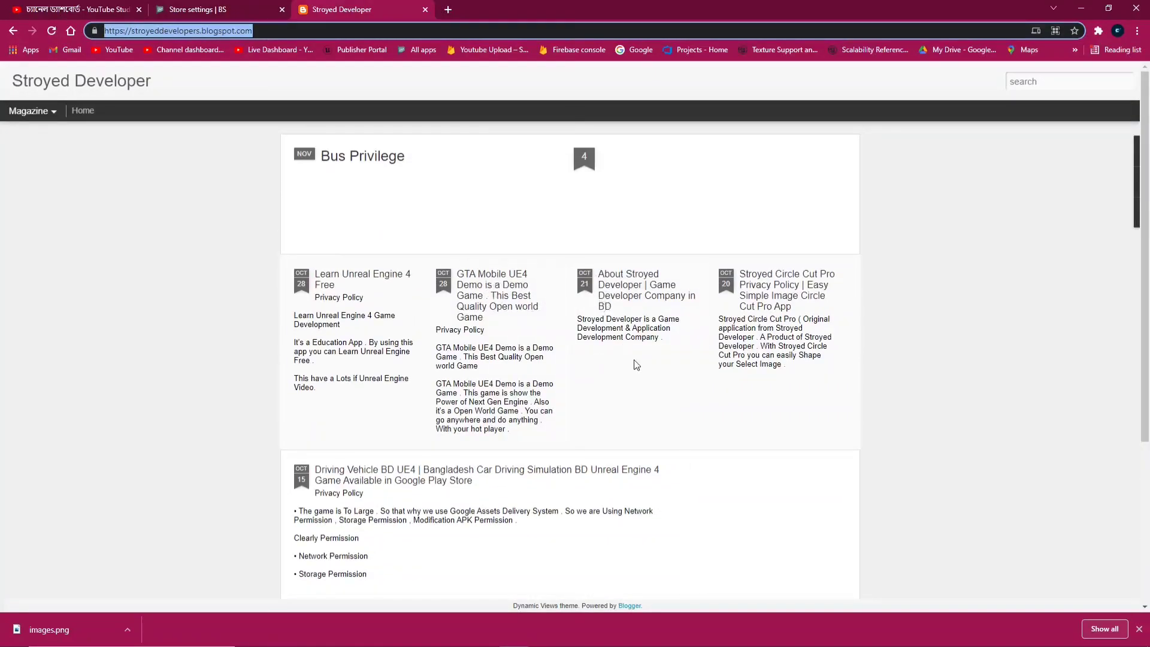
{"action": "left_click", "coordinate": [360, 155]}
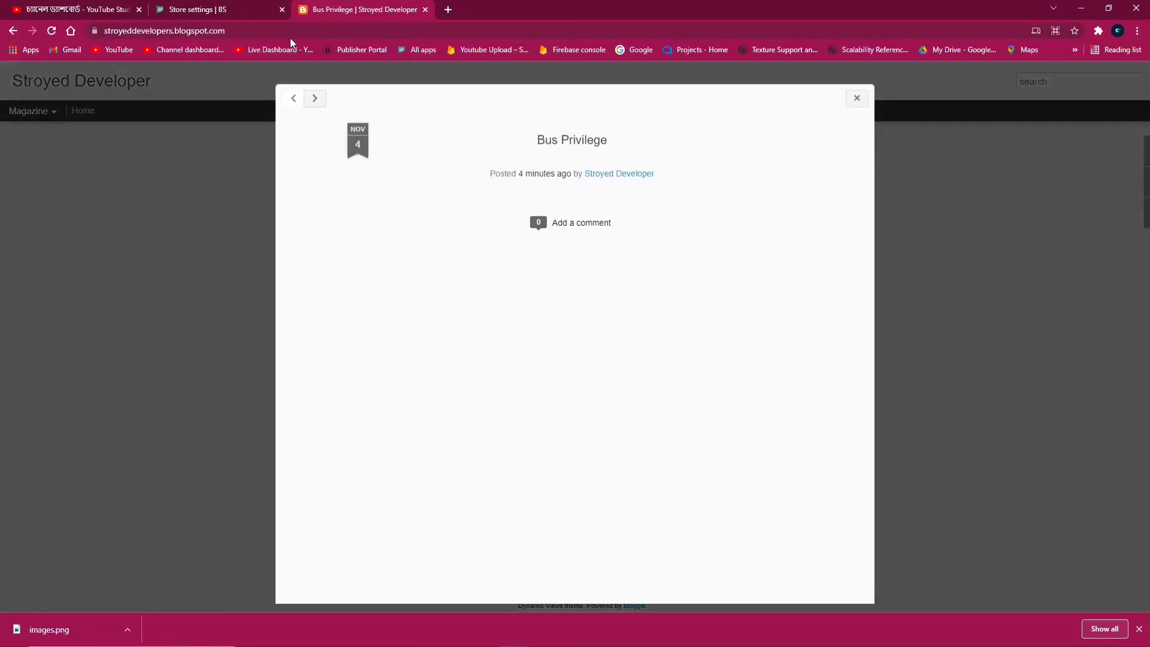
{"action": "left_click", "coordinate": [360, 28]}
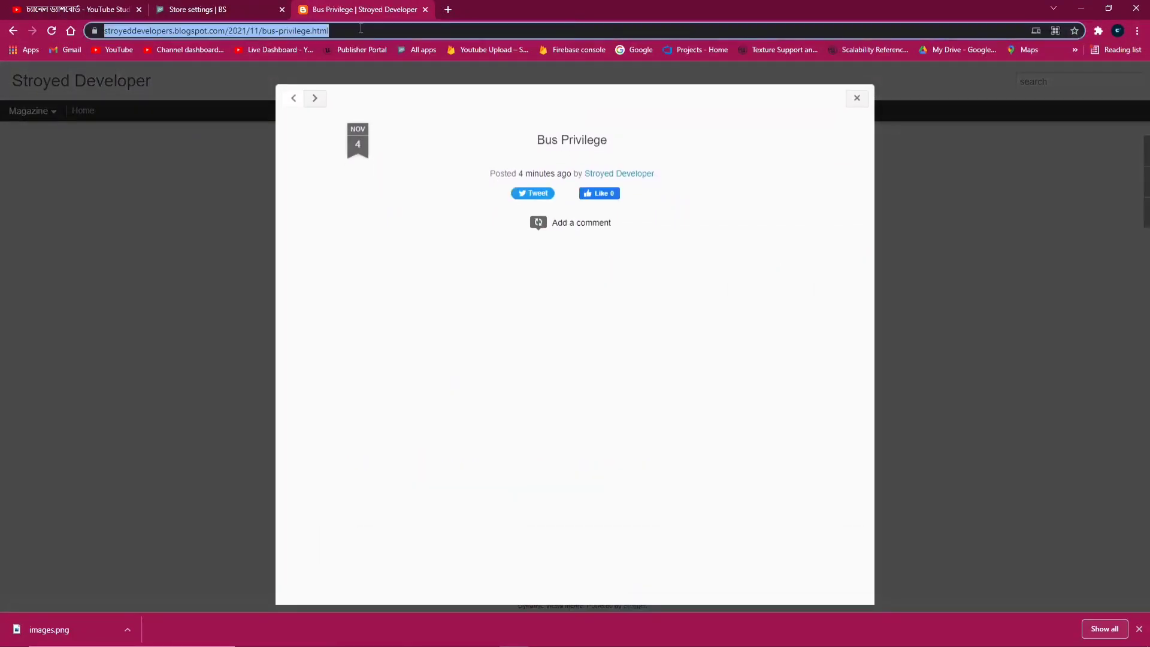
{"action": "left_click", "coordinate": [390, 35]}
{"action": "right_click", "coordinate": [332, 30]}
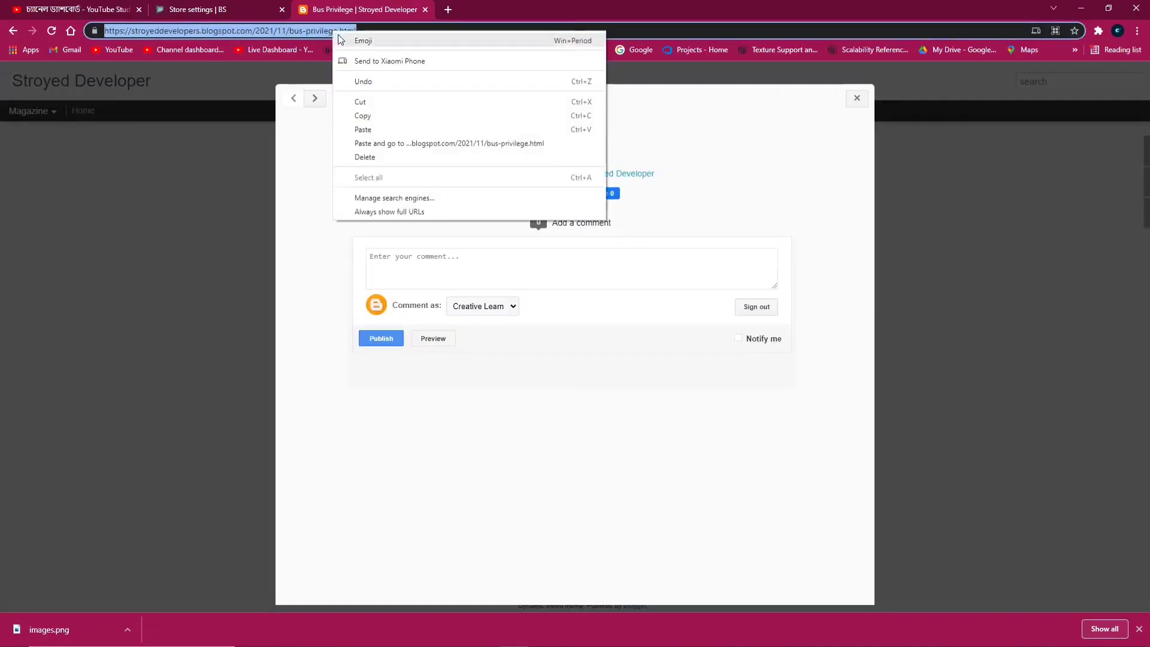
{"action": "left_click", "coordinate": [363, 115]}
Paste the blog post link as the store contact Website and save
{"action": "left_click", "coordinate": [205, 9]}
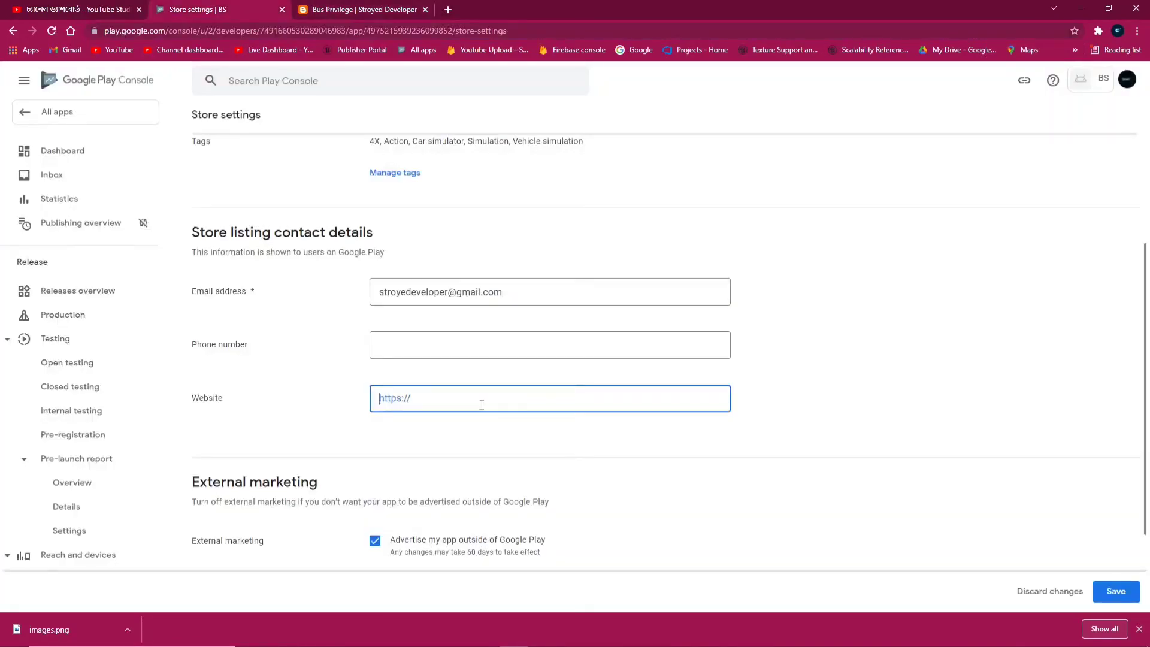
{"action": "key", "text": "ctrl+v"}
{"action": "scroll", "coordinate": [595, 442], "scroll_direction": "down", "scroll_amount": 2}
{"action": "left_click", "coordinate": [1115, 592]}
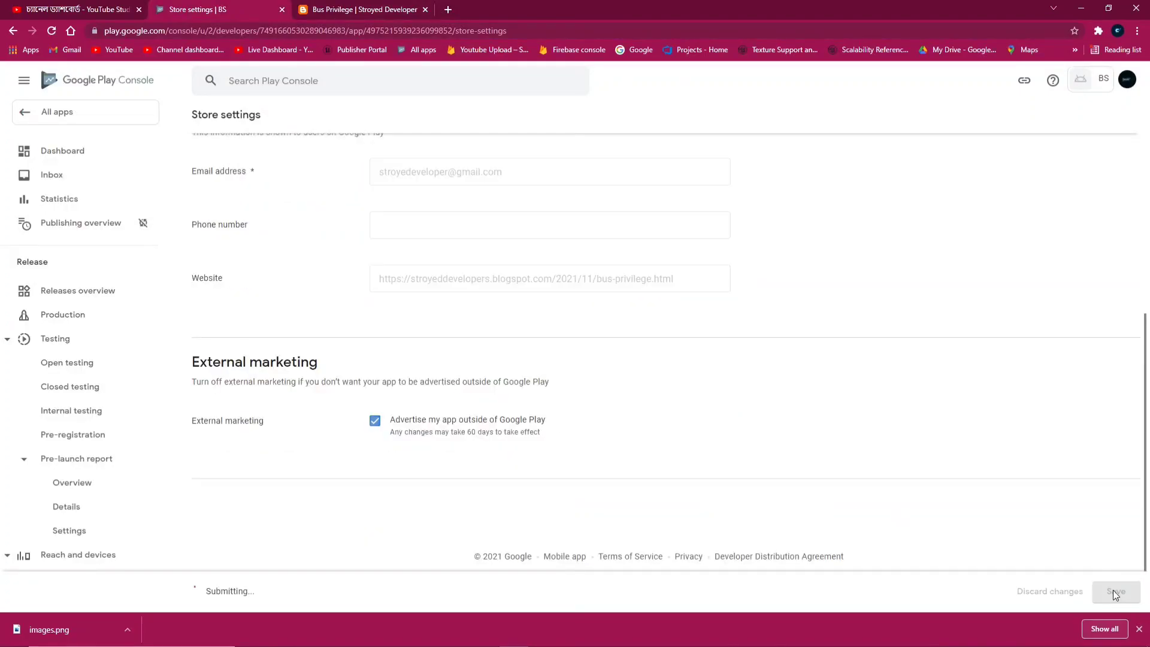
{"action": "scroll", "coordinate": [425, 365], "scroll_direction": "up", "scroll_amount": 3}
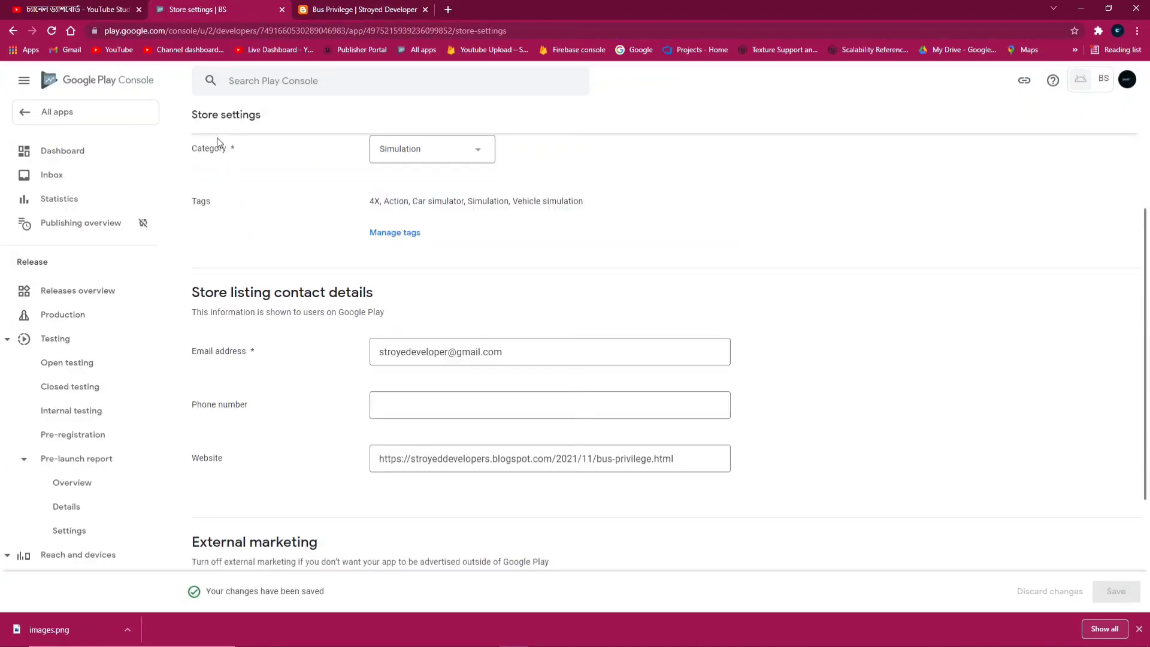
Open the Main store listing page from the app dashboard
{"action": "left_click", "coordinate": [72, 157]}
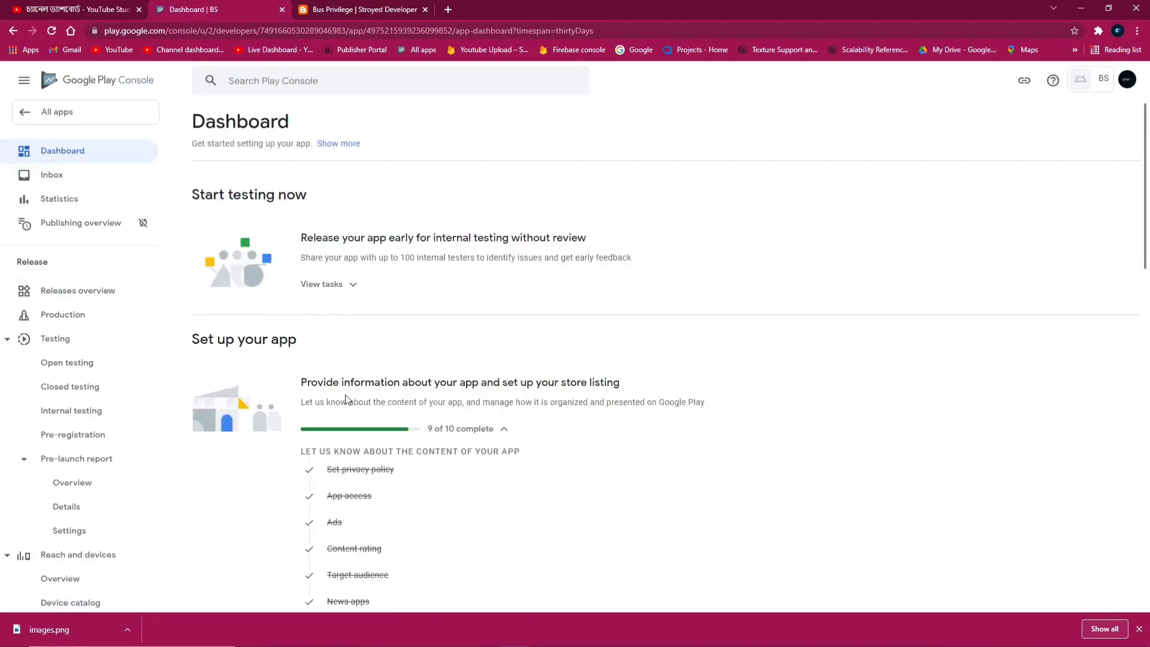
{"action": "scroll", "coordinate": [345, 400], "scroll_direction": "down", "scroll_amount": 3}
{"action": "left_click", "coordinate": [353, 561]}
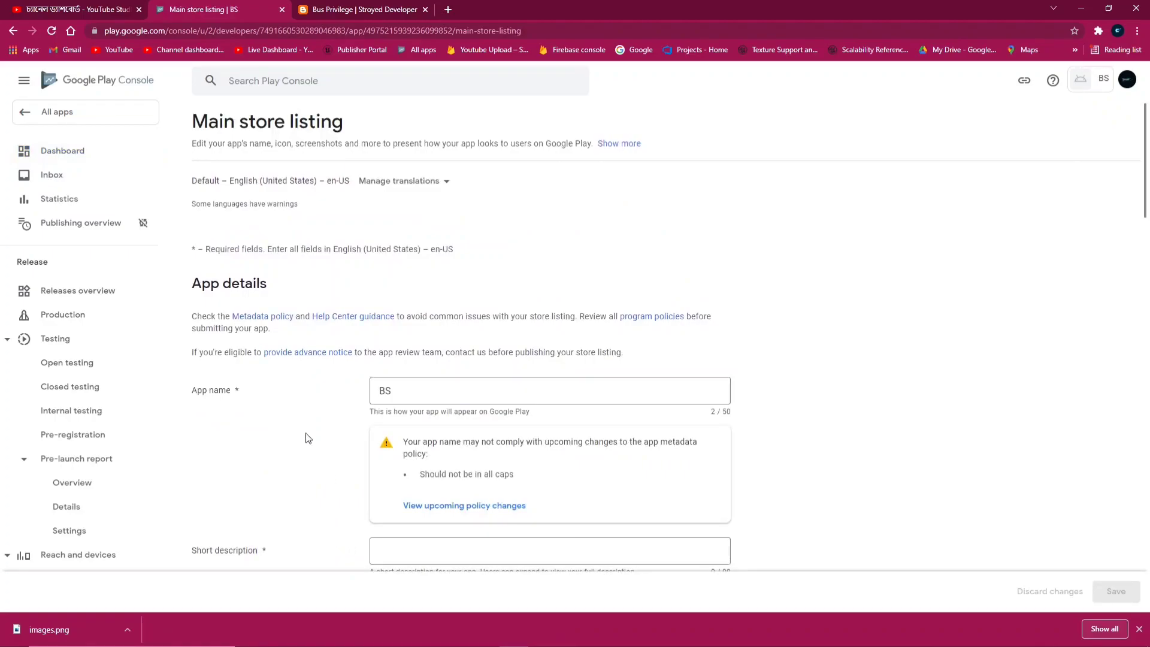
Enter 'B' as both the short and full description
{"action": "scroll", "coordinate": [437, 433], "scroll_direction": "down", "scroll_amount": 4}
{"action": "left_click", "coordinate": [437, 301]}
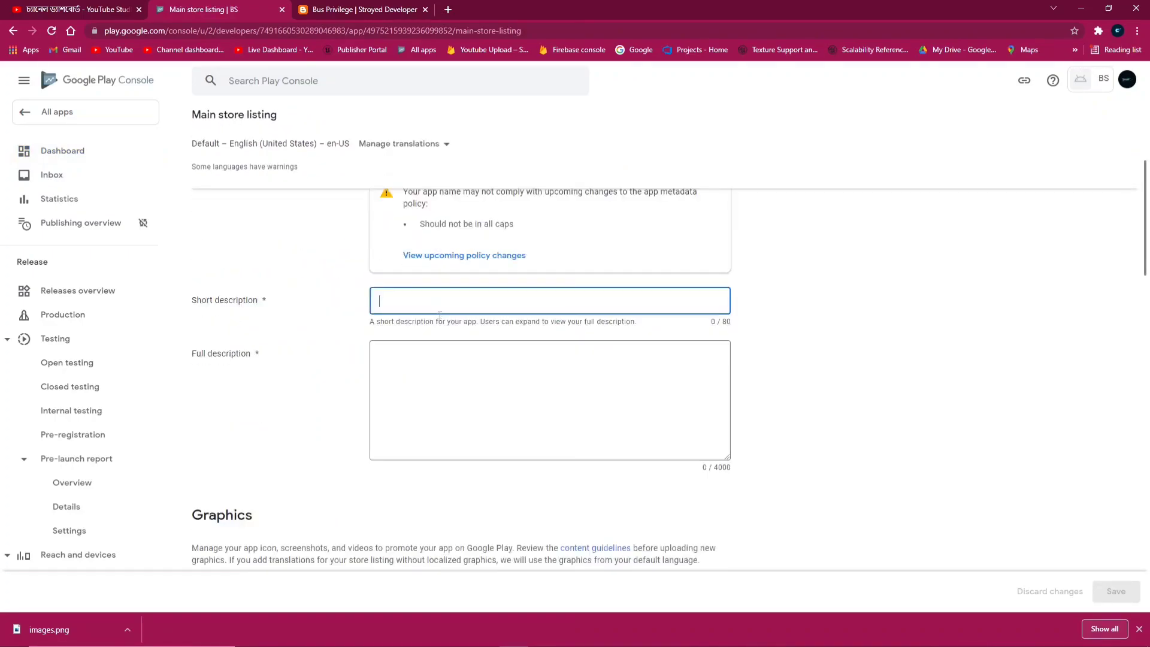
{"action": "type", "text": "B"}
{"action": "left_click", "coordinate": [465, 397]}
{"action": "type", "text": "B"}
{"action": "scroll", "coordinate": [470, 419], "scroll_direction": "down", "scroll_amount": 5}
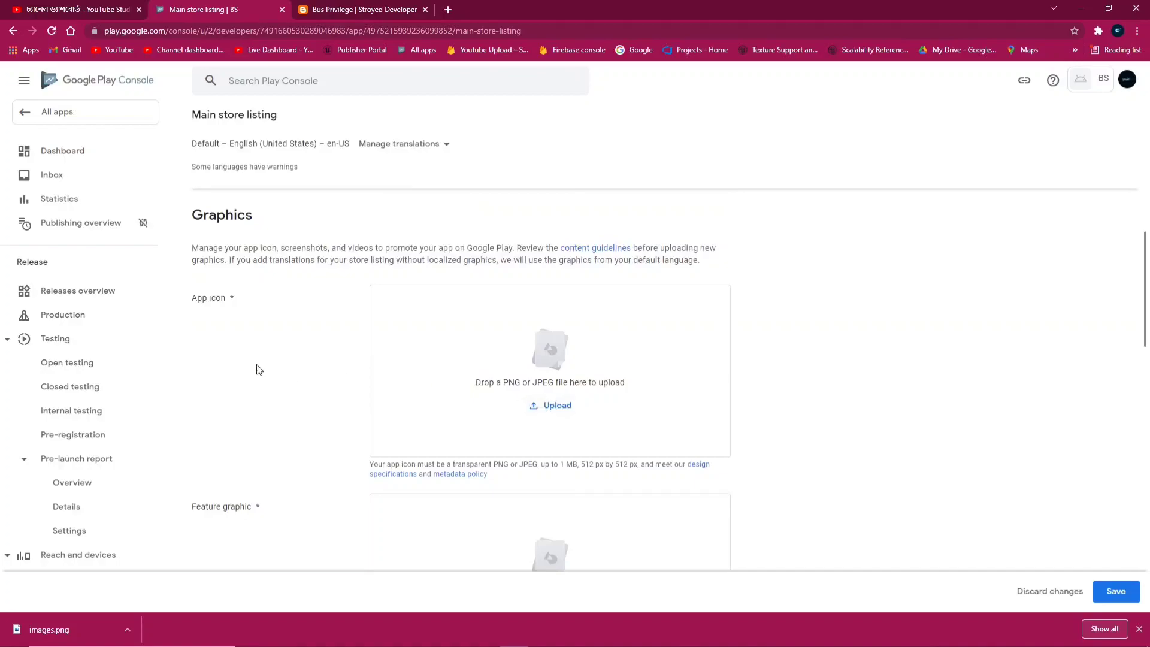
Upload the 512_512 image as the app icon
{"action": "left_click", "coordinate": [558, 406]}
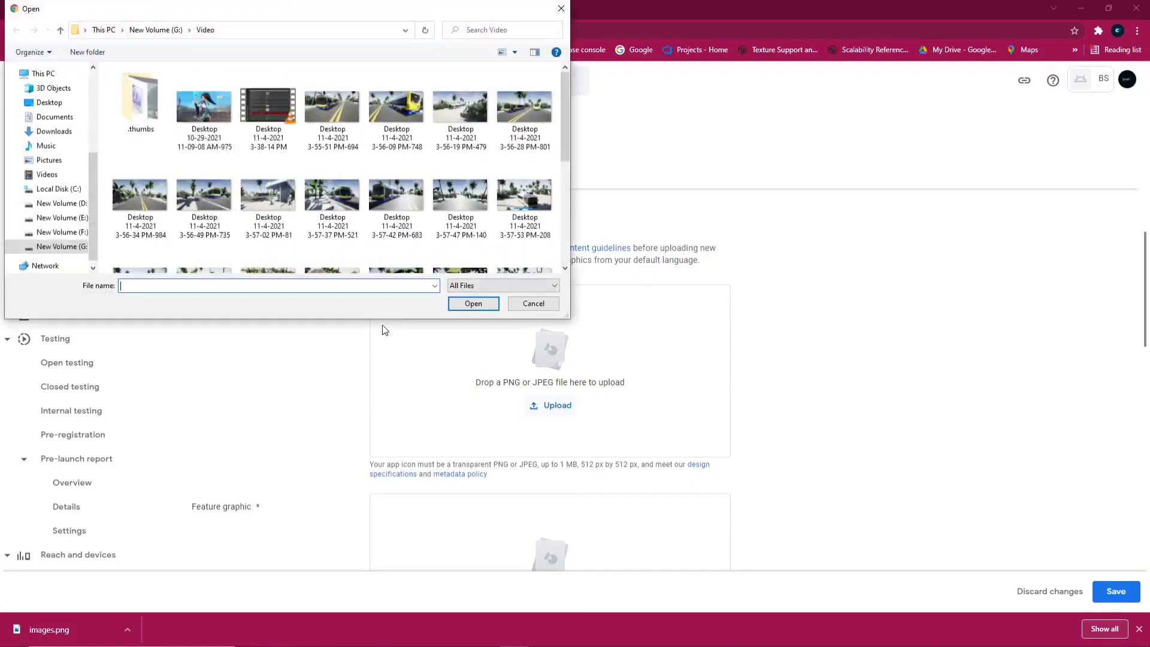
{"action": "left_click", "coordinate": [46, 155]}
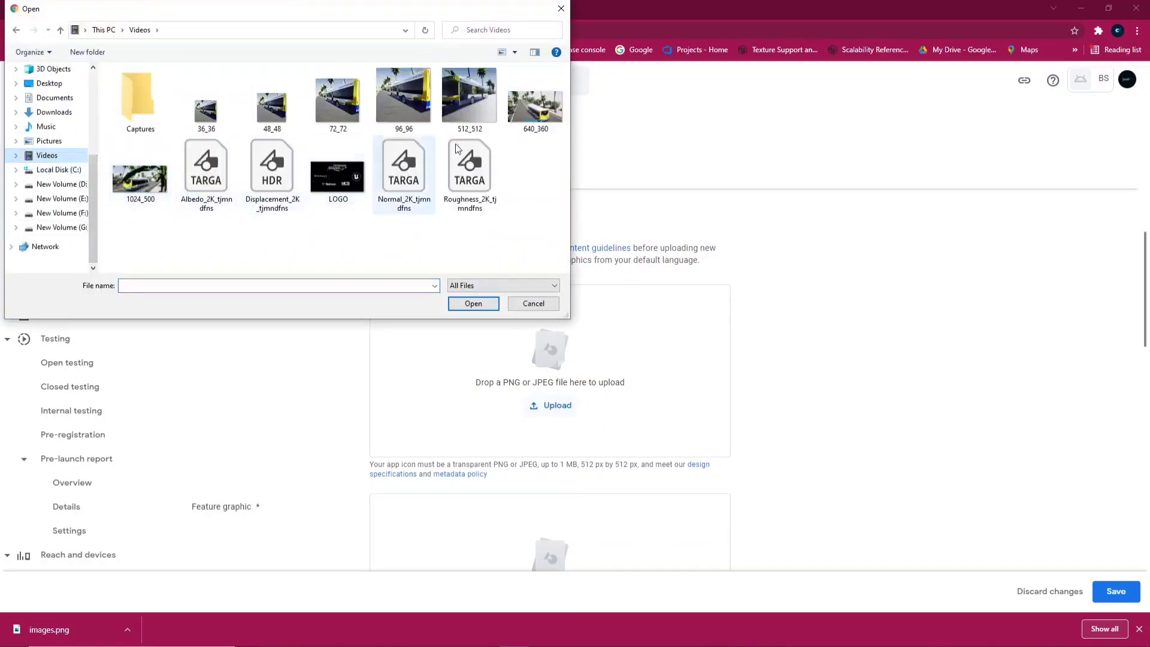
{"action": "left_click", "coordinate": [469, 104]}
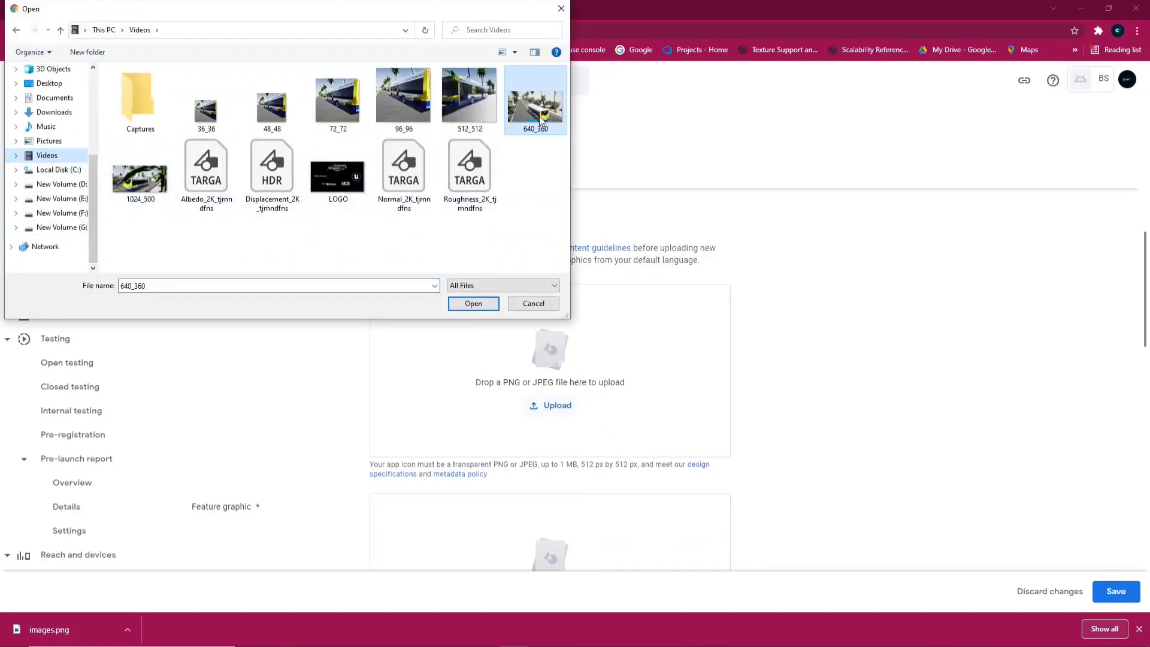
{"action": "left_click", "coordinate": [473, 305]}
Upload the 1024_500 image as the feature graphic
{"action": "scroll", "coordinate": [546, 342], "scroll_direction": "down", "scroll_amount": 1}
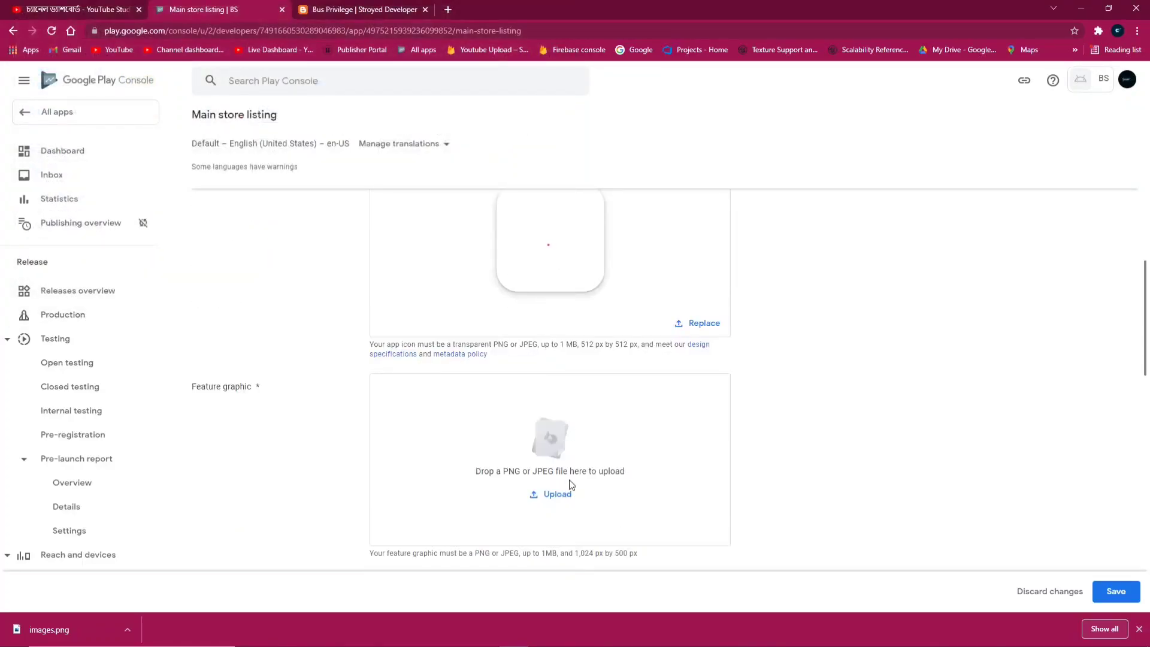
{"action": "left_click", "coordinate": [544, 503]}
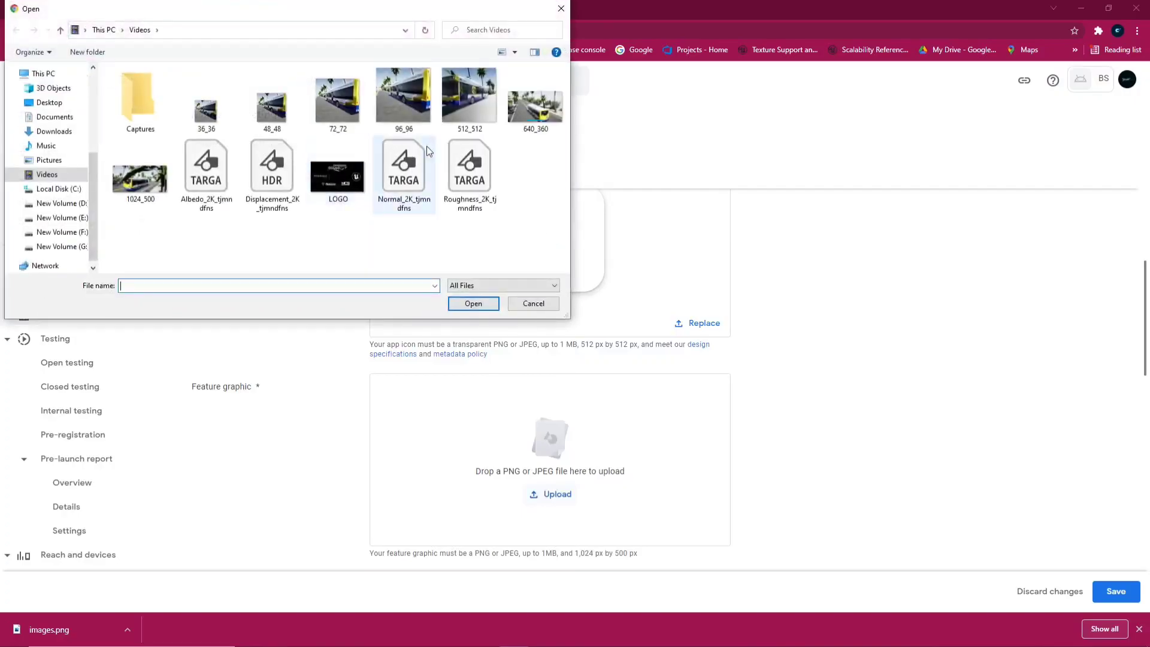
{"action": "left_click", "coordinate": [139, 178]}
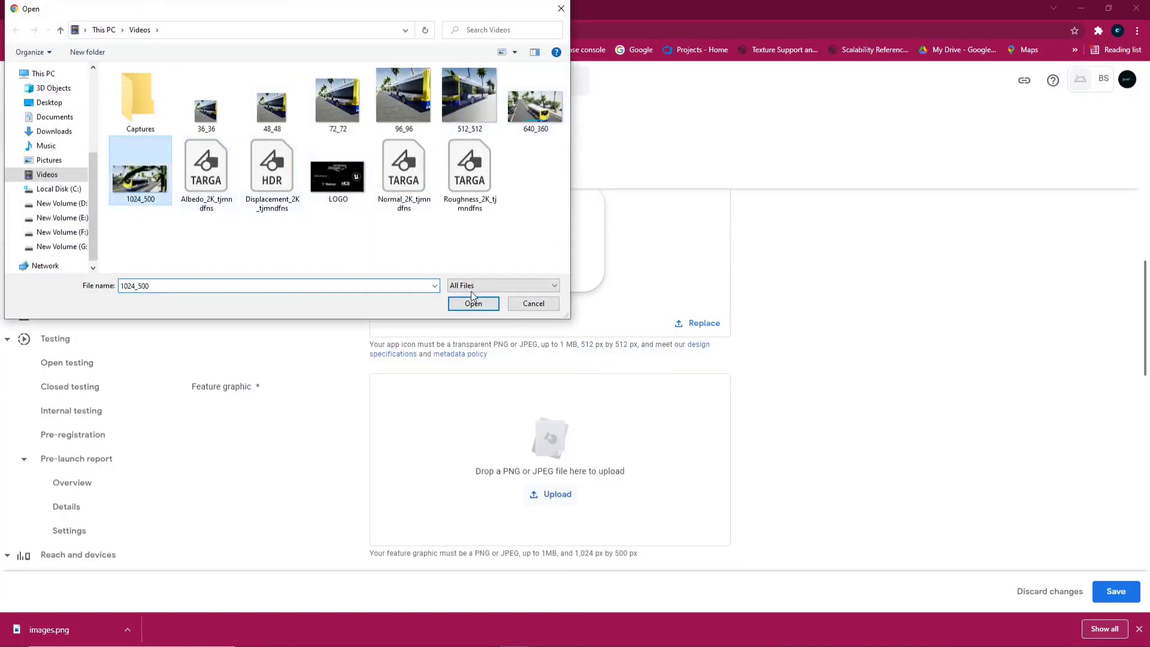
{"action": "left_click", "coordinate": [473, 303]}
Save the store listing with the new icon and feature graphic
{"action": "scroll", "coordinate": [570, 319], "scroll_direction": "down", "scroll_amount": 5}
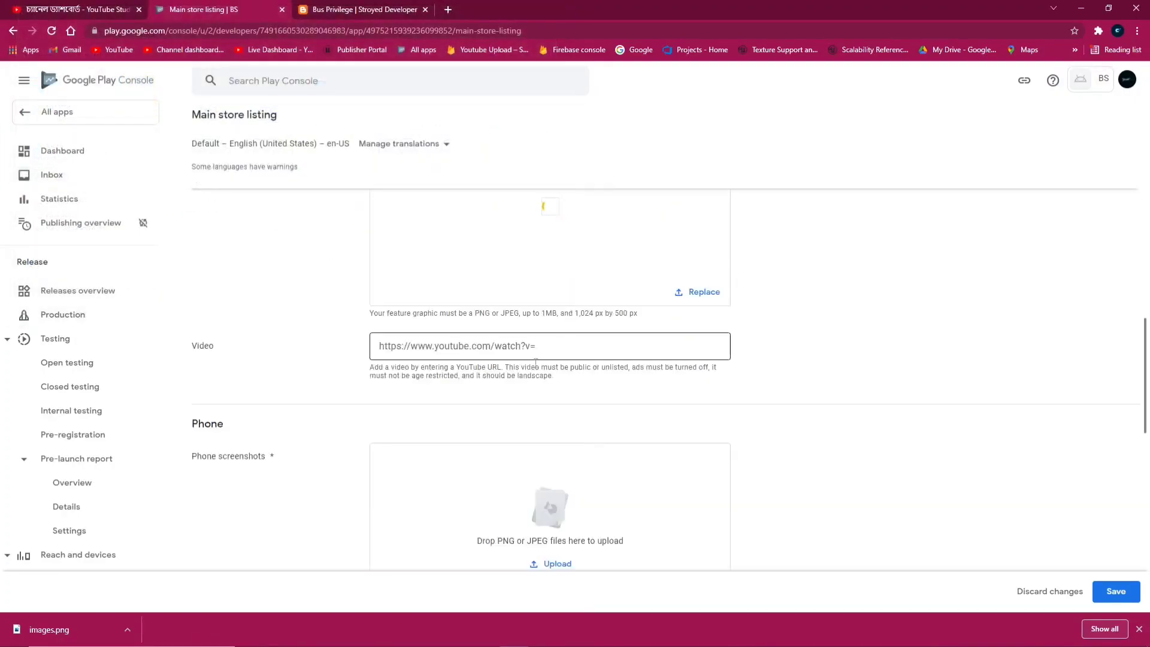
{"action": "scroll", "coordinate": [563, 306], "scroll_direction": "down", "scroll_amount": 3}
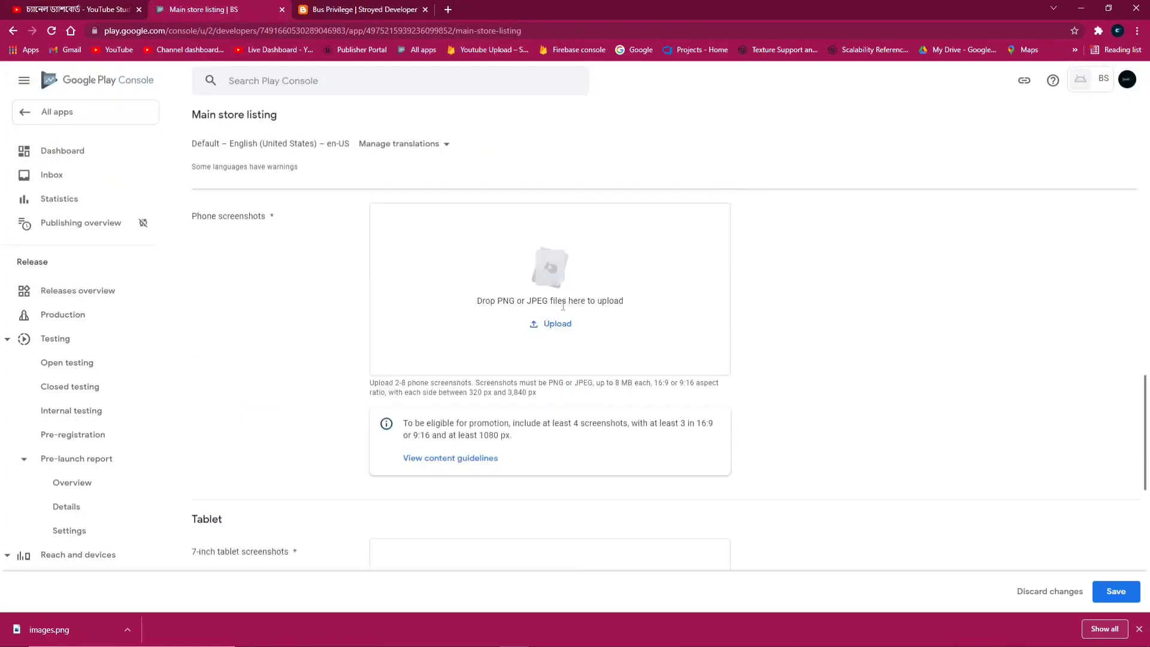
{"action": "scroll", "coordinate": [563, 356], "scroll_direction": "down", "scroll_amount": 8}
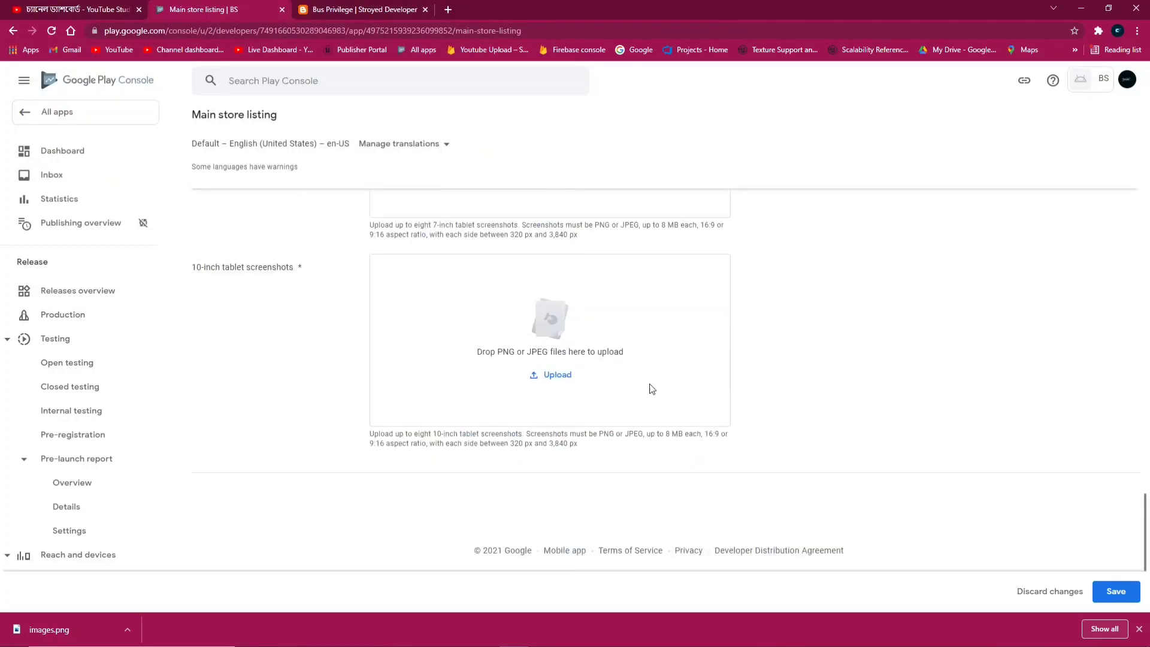
{"action": "scroll", "coordinate": [652, 389], "scroll_direction": "up", "scroll_amount": 15}
{"action": "scroll", "coordinate": [575, 334], "scroll_direction": "down", "scroll_amount": 9}
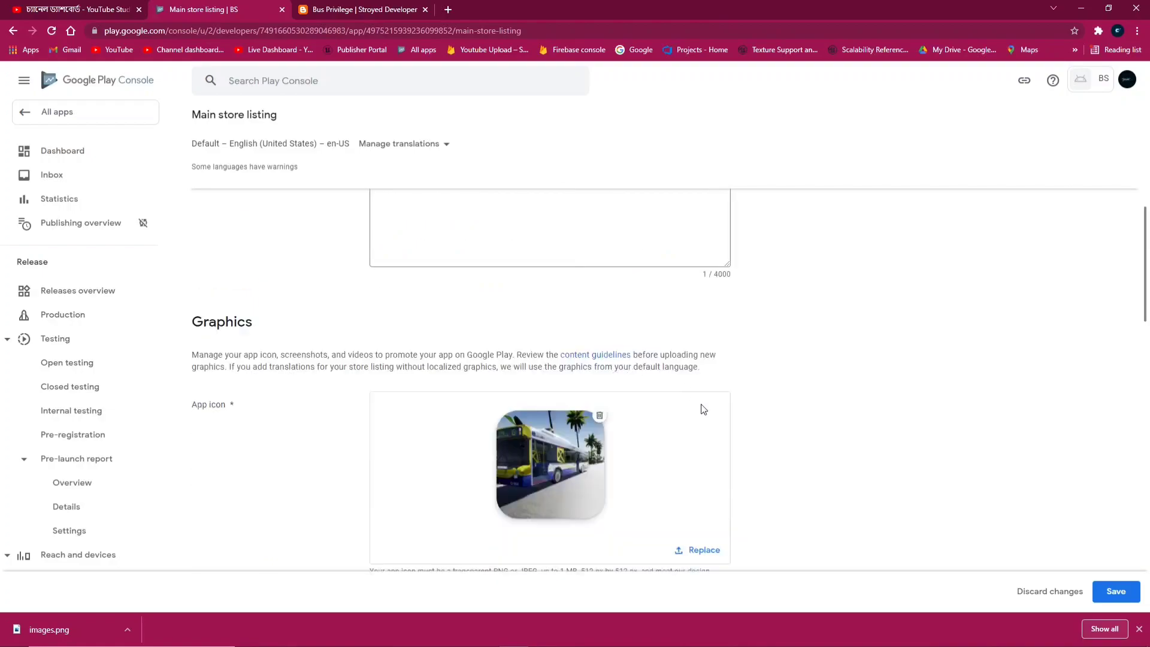
{"action": "left_click", "coordinate": [1116, 592]}
Start uploading phone screenshots for the store listing
{"action": "scroll", "coordinate": [576, 498], "scroll_direction": "down", "scroll_amount": 4}
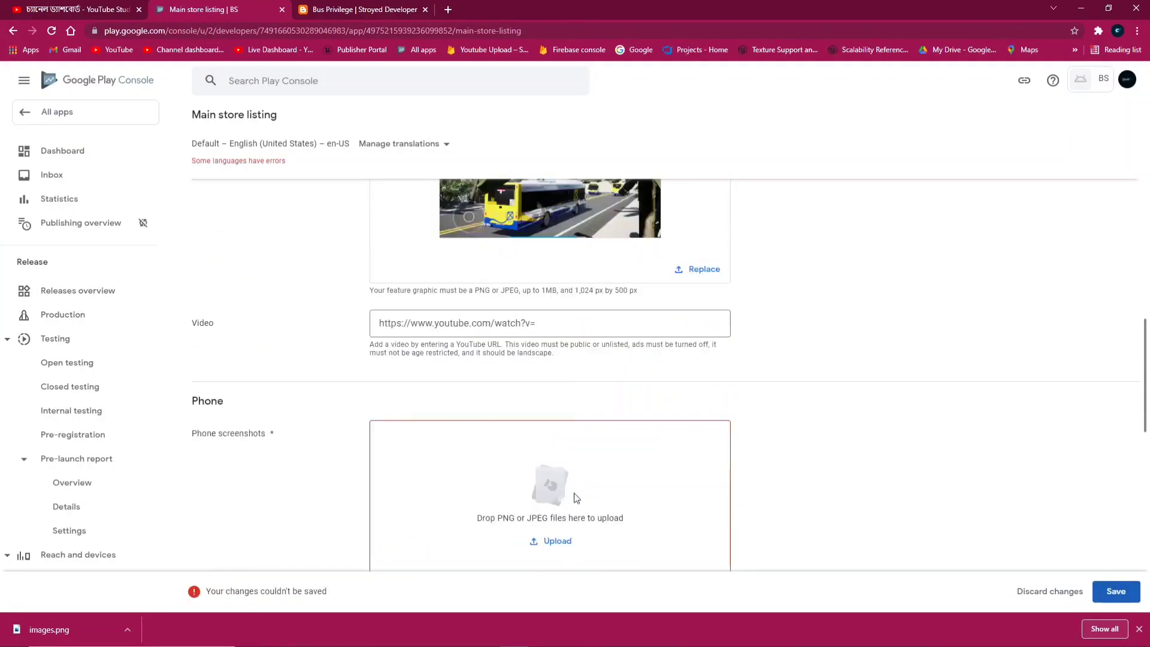
{"action": "scroll", "coordinate": [603, 475], "scroll_direction": "down", "scroll_amount": 4}
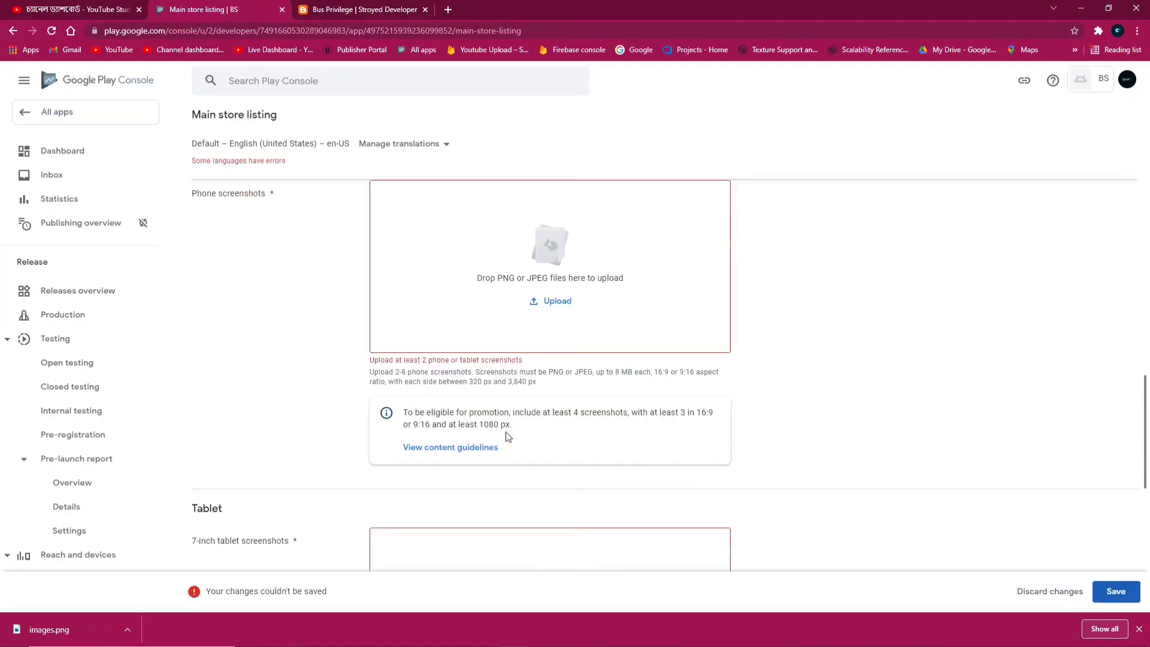
{"action": "left_click", "coordinate": [544, 301]}
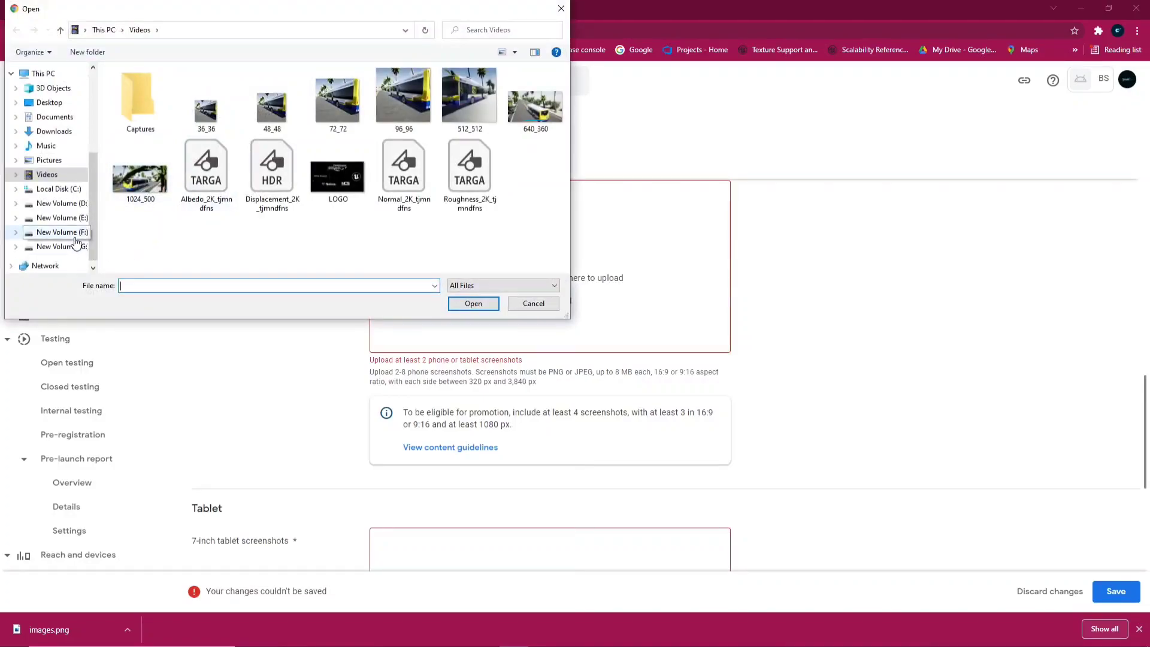
Go to the Video folder on the New Volume (G:) drive
{"action": "left_click", "coordinate": [60, 246]}
{"action": "scroll", "coordinate": [214, 219], "scroll_direction": "down", "scroll_amount": 1}
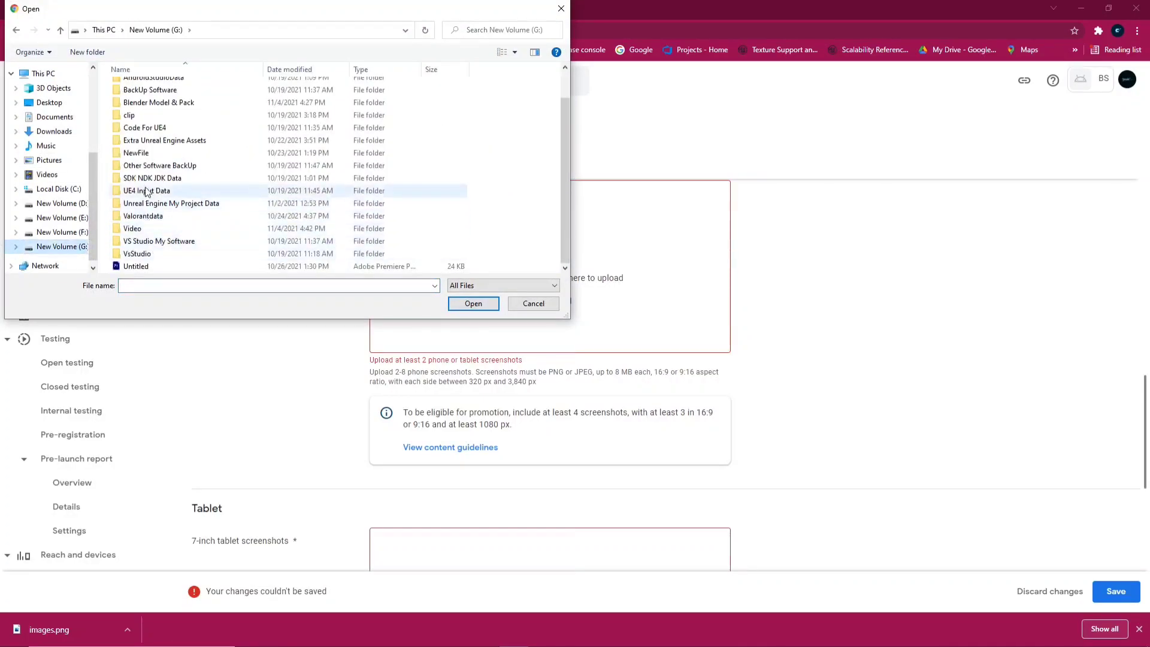
{"action": "left_click", "coordinate": [60, 232]}
{"action": "left_click", "coordinate": [60, 246]}
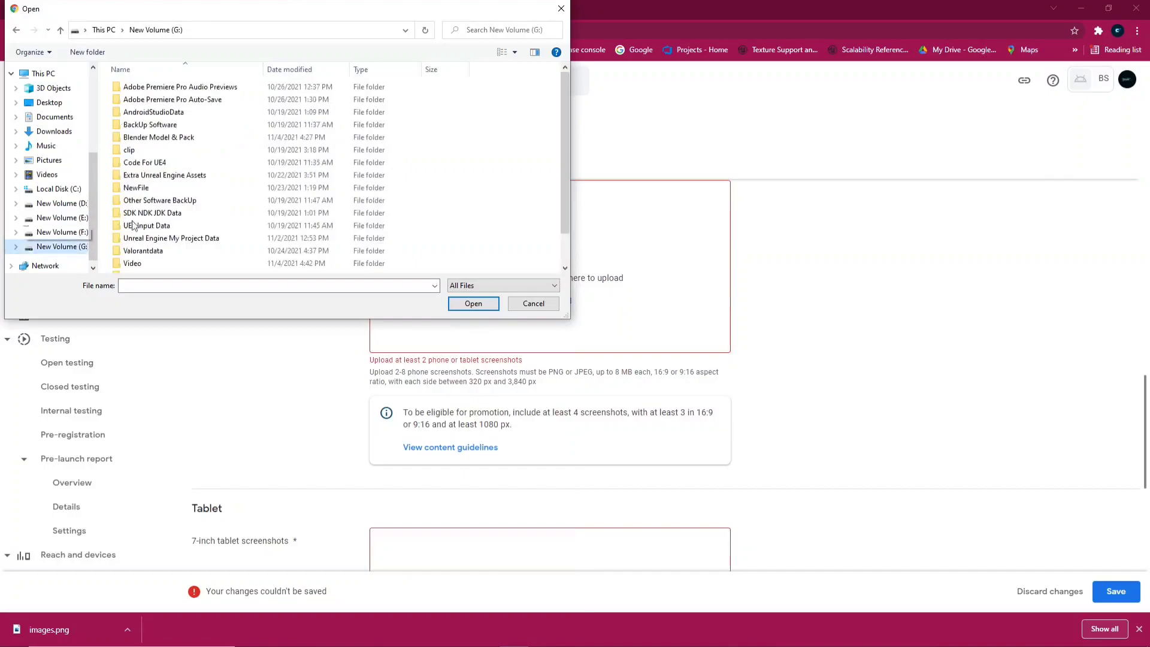
{"action": "scroll", "coordinate": [189, 264], "scroll_direction": "down", "scroll_amount": 1}
{"action": "double_click", "coordinate": [154, 230]}
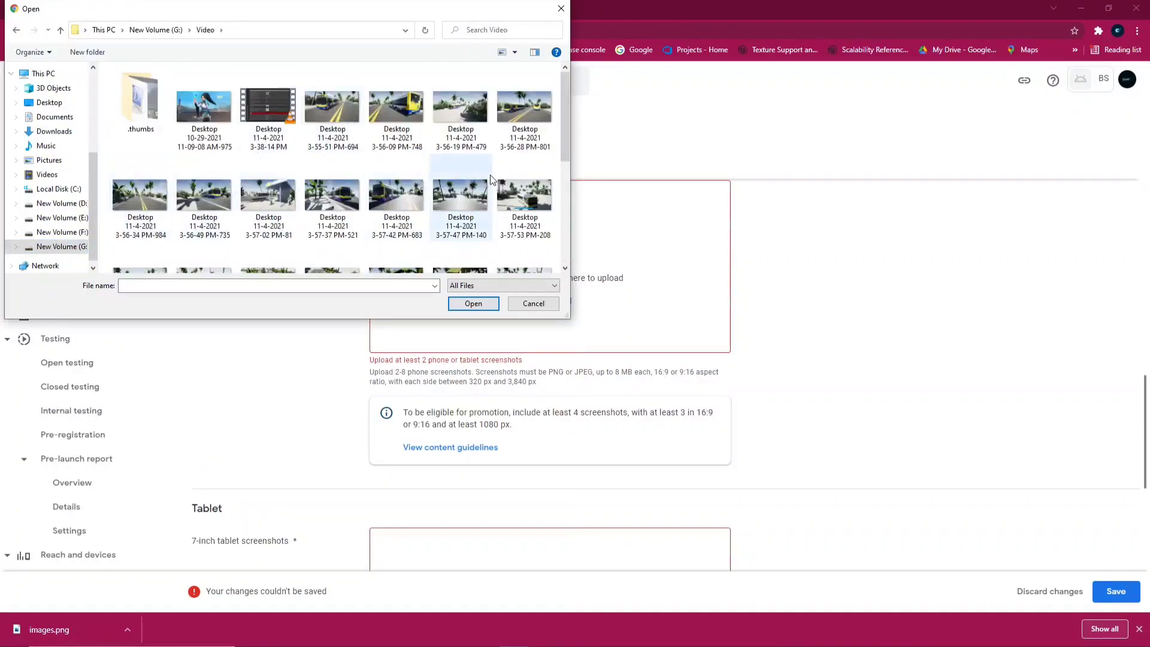
Select the first batch of bus game screenshots
{"action": "left_click", "coordinate": [410, 116]}
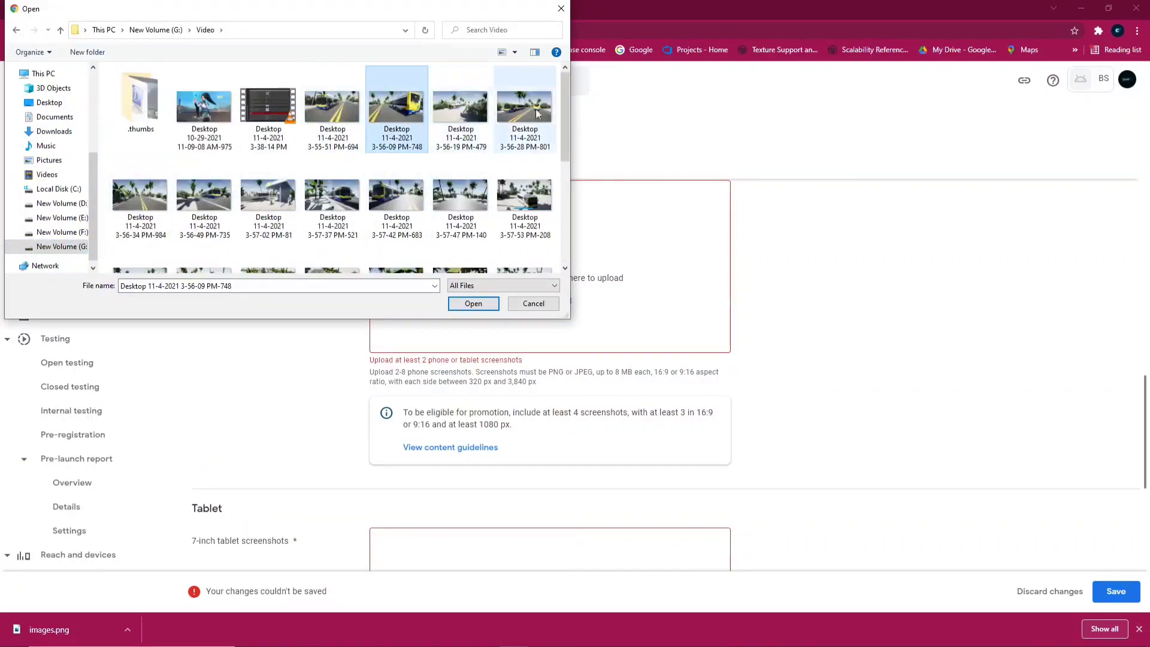
{"action": "left_click", "coordinate": [510, 112], "text": "ctrl"}
{"action": "scroll", "coordinate": [152, 243], "scroll_direction": "down", "scroll_amount": 3}
{"action": "scroll", "coordinate": [152, 244], "scroll_direction": "up", "scroll_amount": 1}
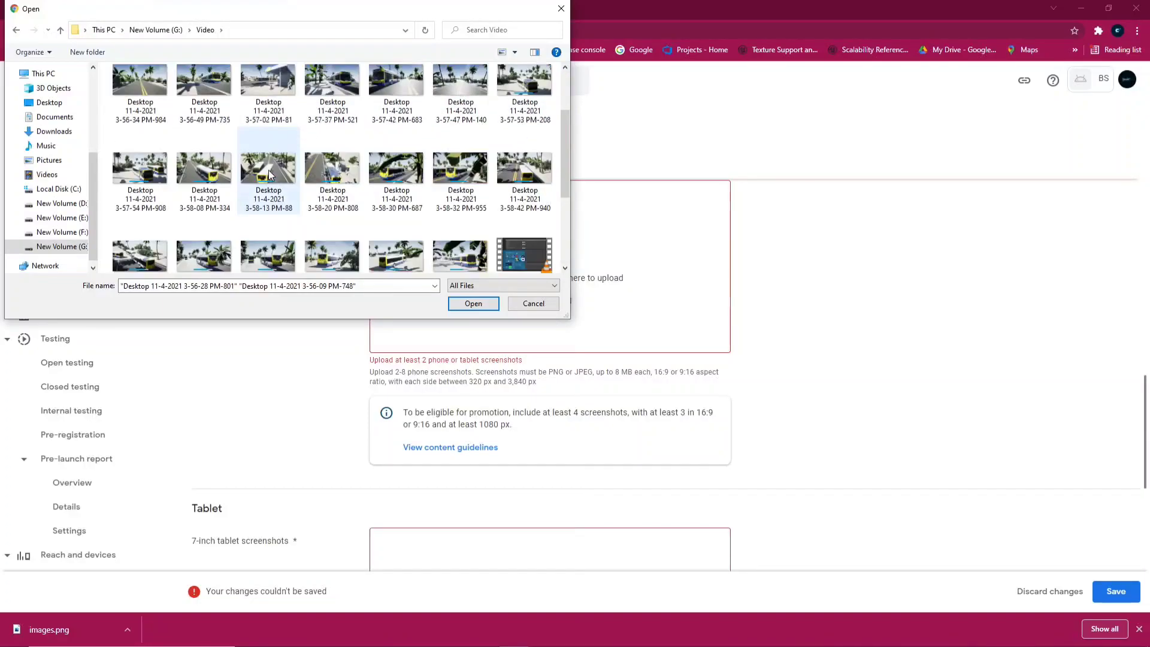
{"action": "left_click", "coordinate": [152, 243], "text": "ctrl"}
{"action": "left_click", "coordinate": [203, 144], "text": "ctrl"}
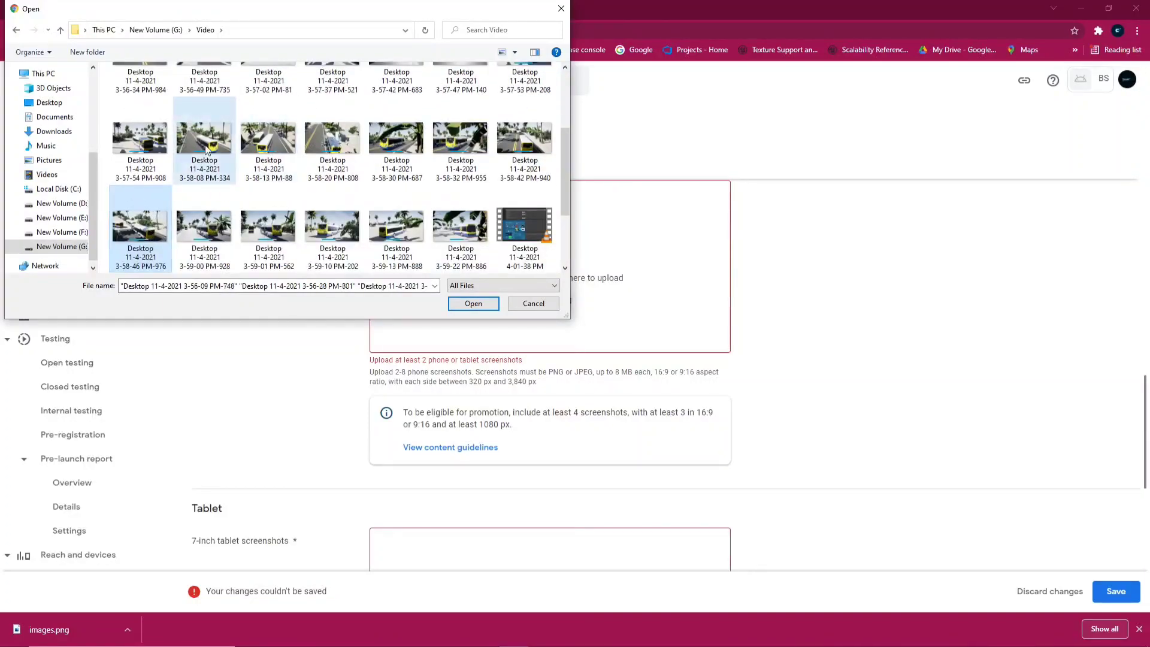
{"action": "left_click", "coordinate": [395, 144], "text": "ctrl"}
{"action": "left_click", "coordinate": [512, 150], "text": "ctrl"}
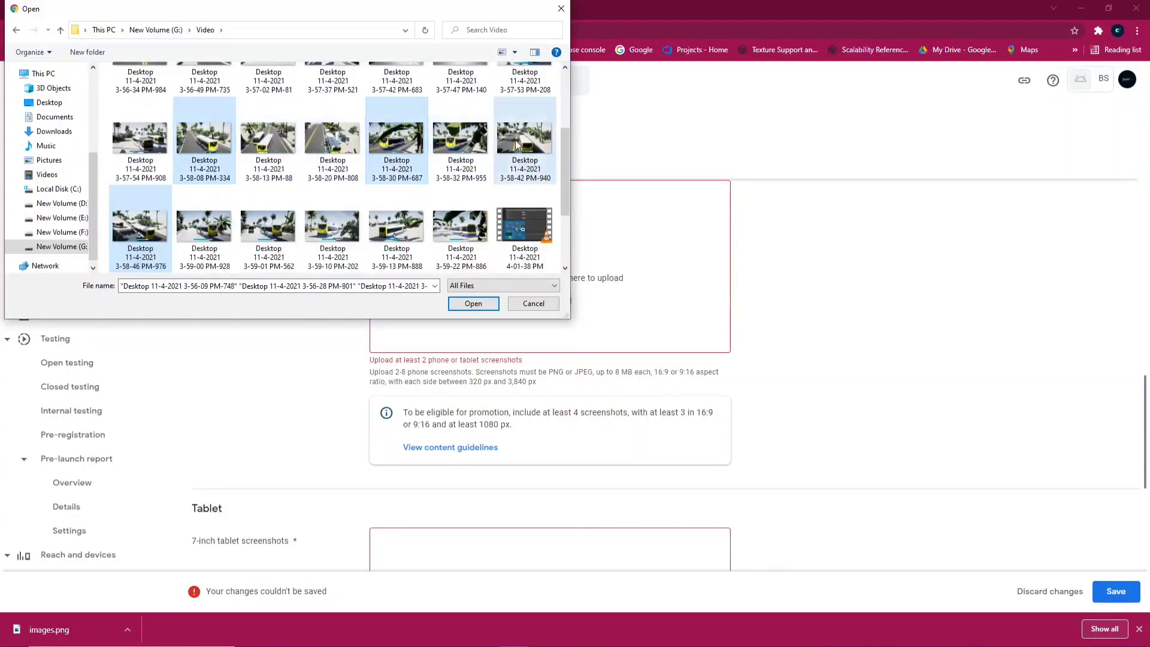
{"action": "left_click", "coordinate": [396, 230], "text": "ctrl"}
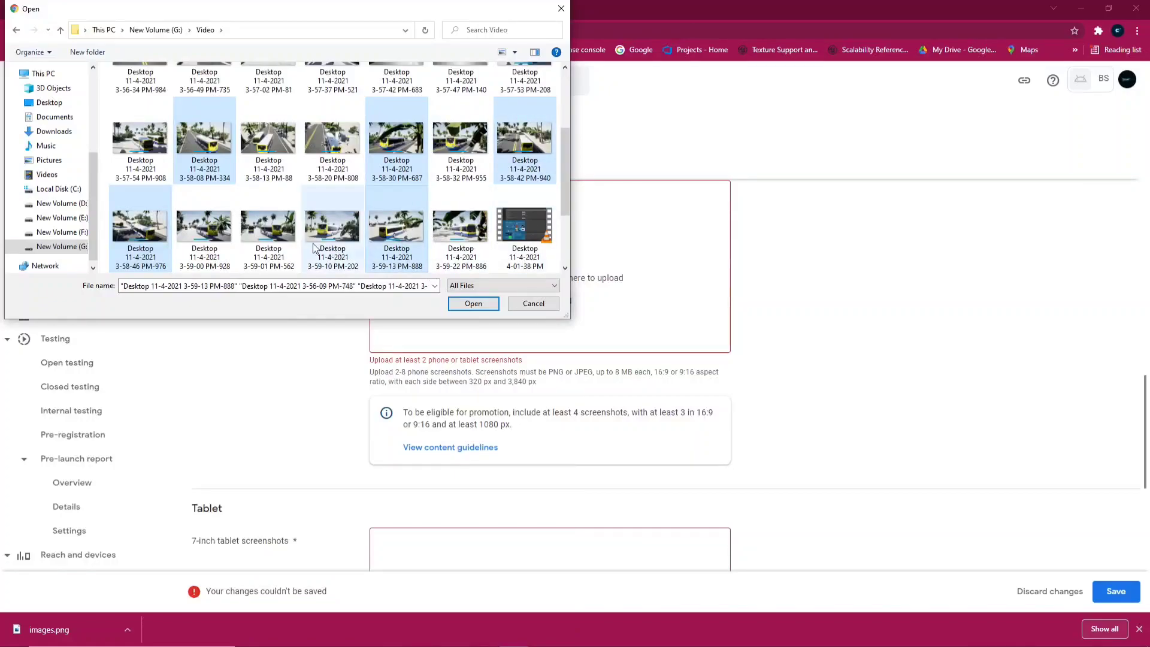
{"action": "left_click", "coordinate": [327, 231], "text": "ctrl"}
Add the remaining screenshots and upload all eight as phone screenshots
{"action": "scroll", "coordinate": [317, 233], "scroll_direction": "up", "scroll_amount": 1}
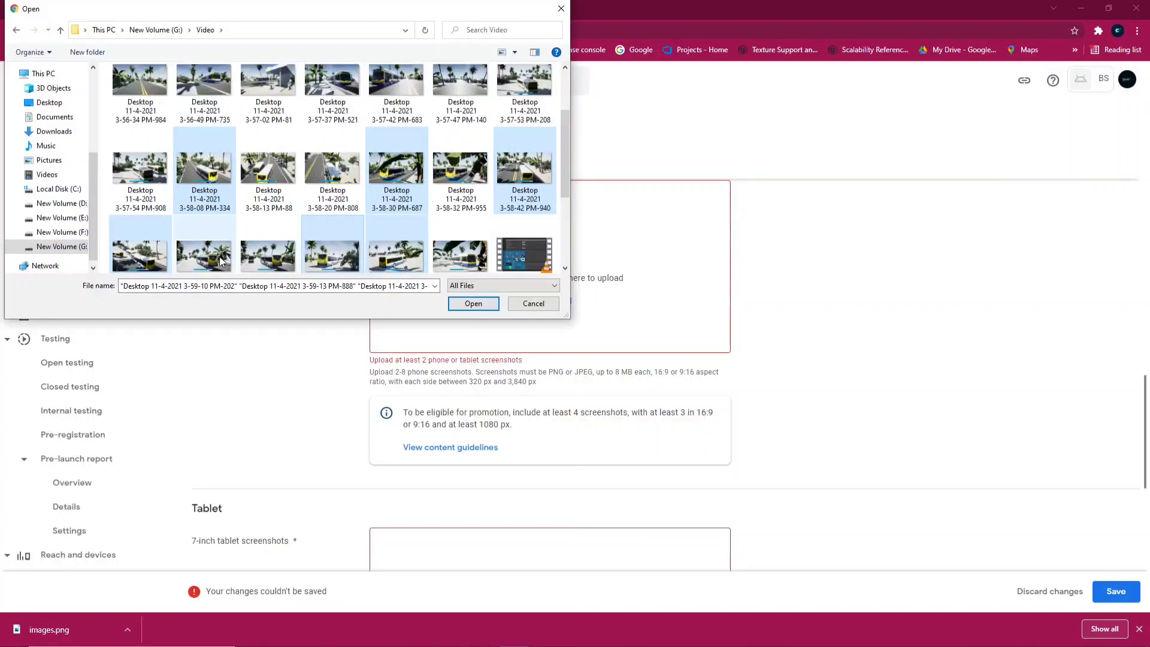
{"action": "scroll", "coordinate": [270, 222], "scroll_direction": "up", "scroll_amount": 1}
{"action": "left_click", "coordinate": [268, 175], "text": "ctrl"}
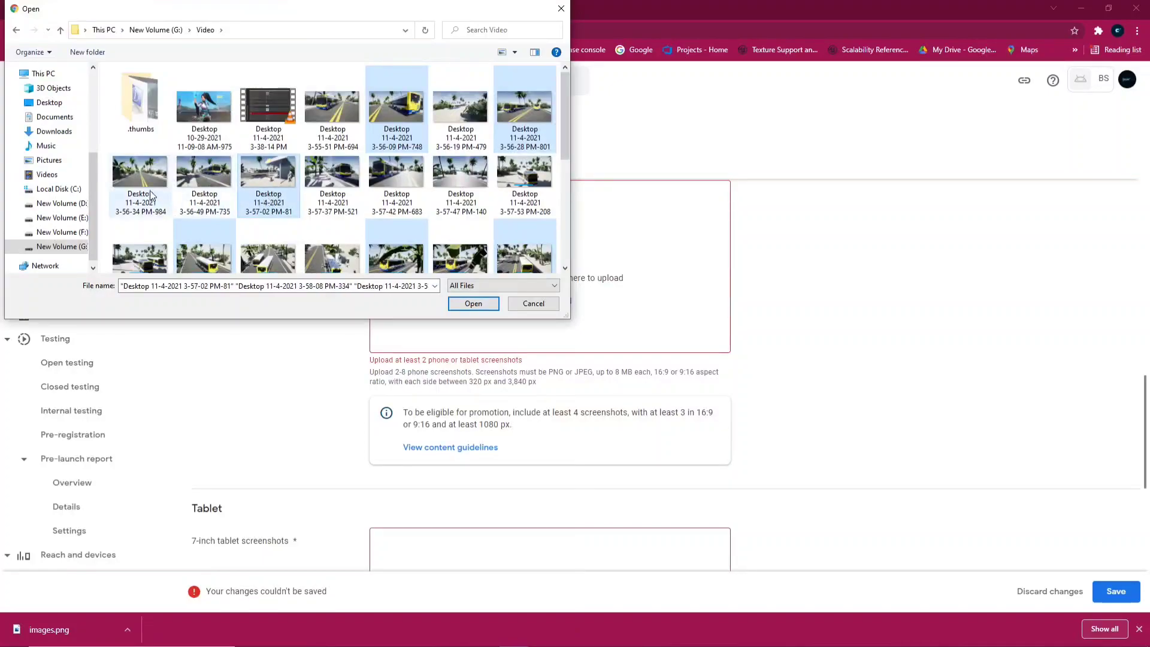
{"action": "left_click", "coordinate": [203, 179], "text": "ctrl"}
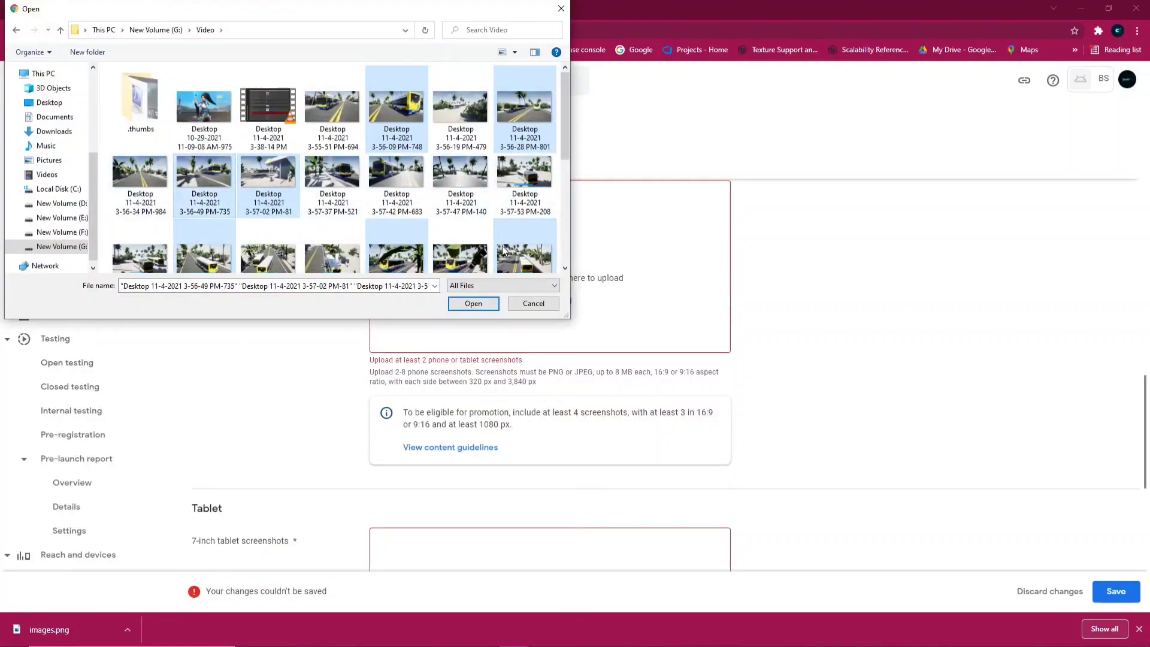
{"action": "left_click", "coordinate": [342, 175], "text": "ctrl"}
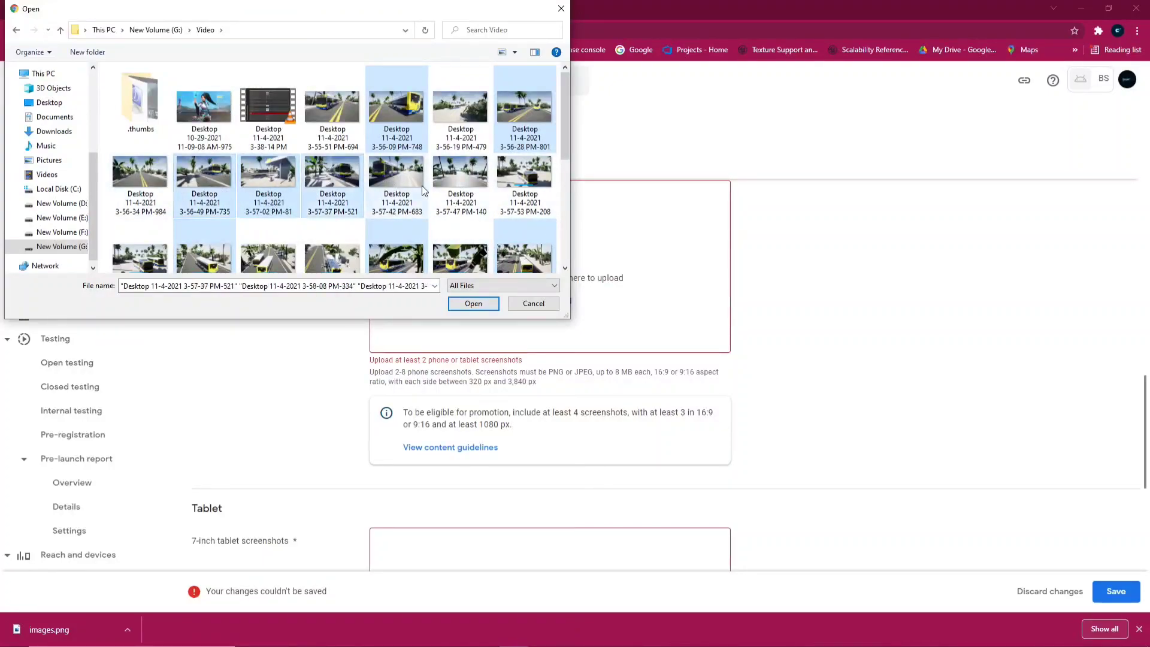
{"action": "left_click", "coordinate": [473, 303]}
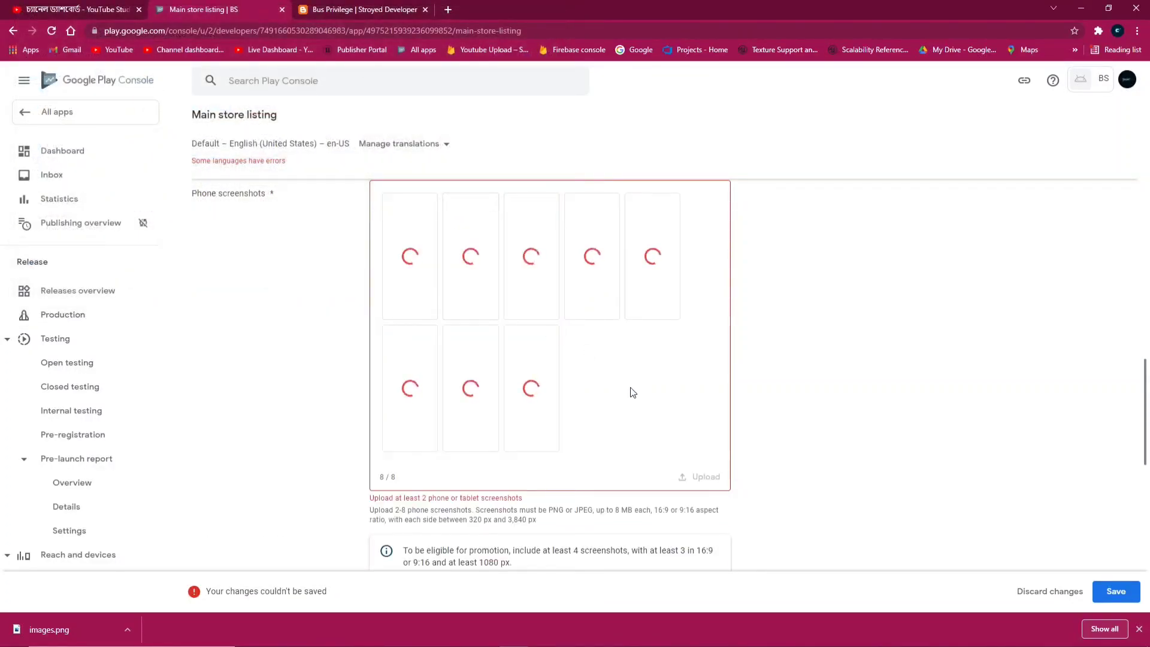
Save the main store listing once the eight phone screenshots finish uploading
{"action": "scroll", "coordinate": [631, 390], "scroll_direction": "down", "scroll_amount": 2}
{"action": "scroll", "coordinate": [490, 350], "scroll_direction": "up", "scroll_amount": 3}
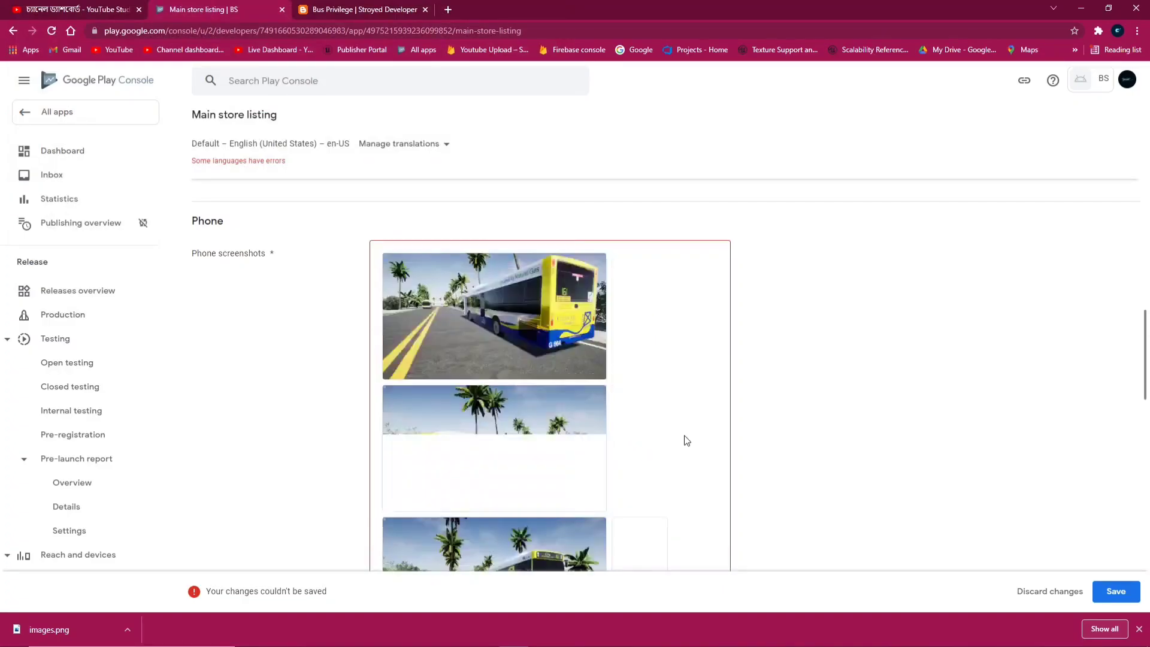
{"action": "scroll", "coordinate": [619, 429], "scroll_direction": "down", "scroll_amount": 3}
{"action": "scroll", "coordinate": [605, 428], "scroll_direction": "down", "scroll_amount": 8}
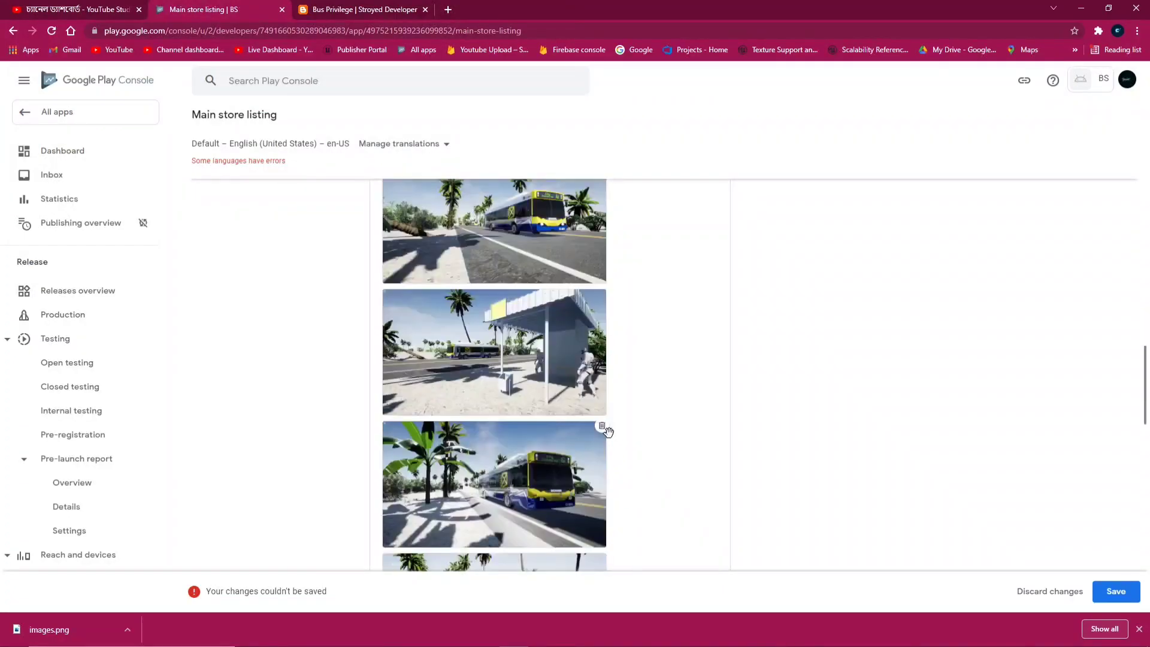
{"action": "scroll", "coordinate": [578, 387], "scroll_direction": "down", "scroll_amount": 10}
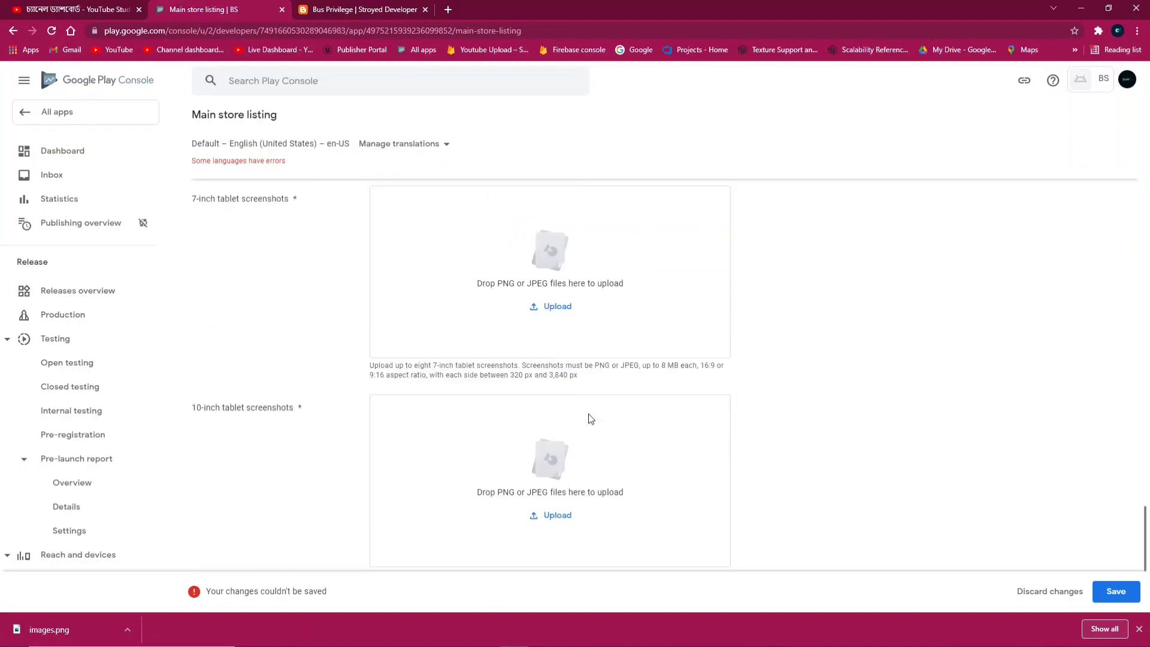
{"action": "left_click", "coordinate": [1113, 591]}
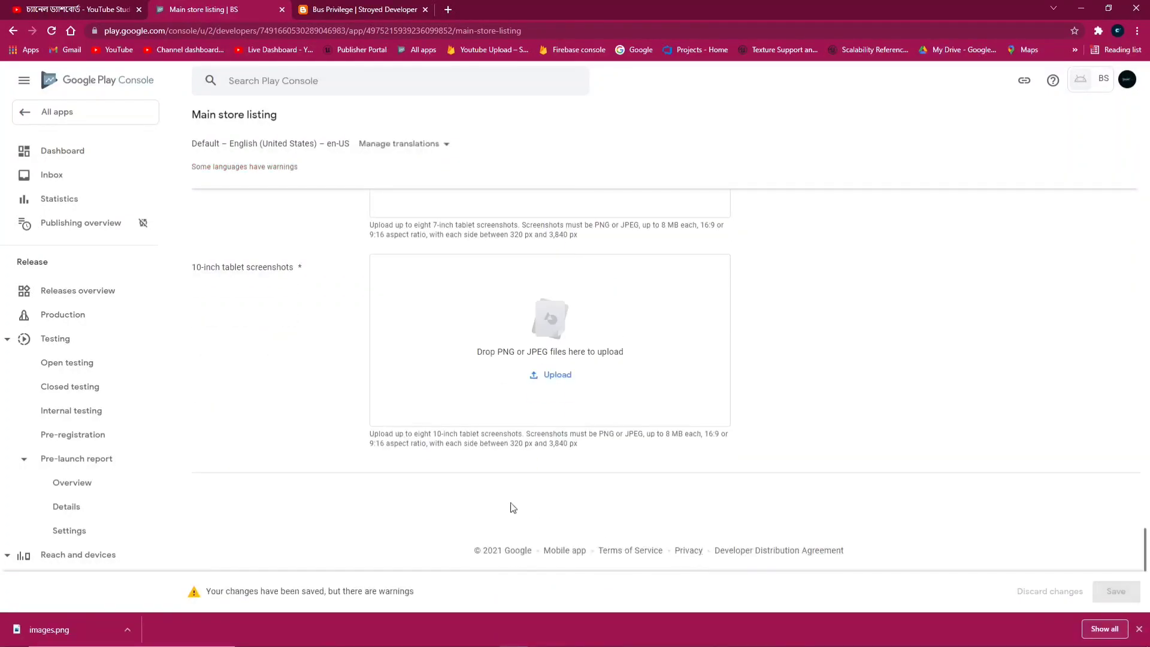
{"action": "scroll", "coordinate": [514, 488], "scroll_direction": "up", "scroll_amount": 10}
{"action": "scroll", "coordinate": [491, 324], "scroll_direction": "up", "scroll_amount": 15}
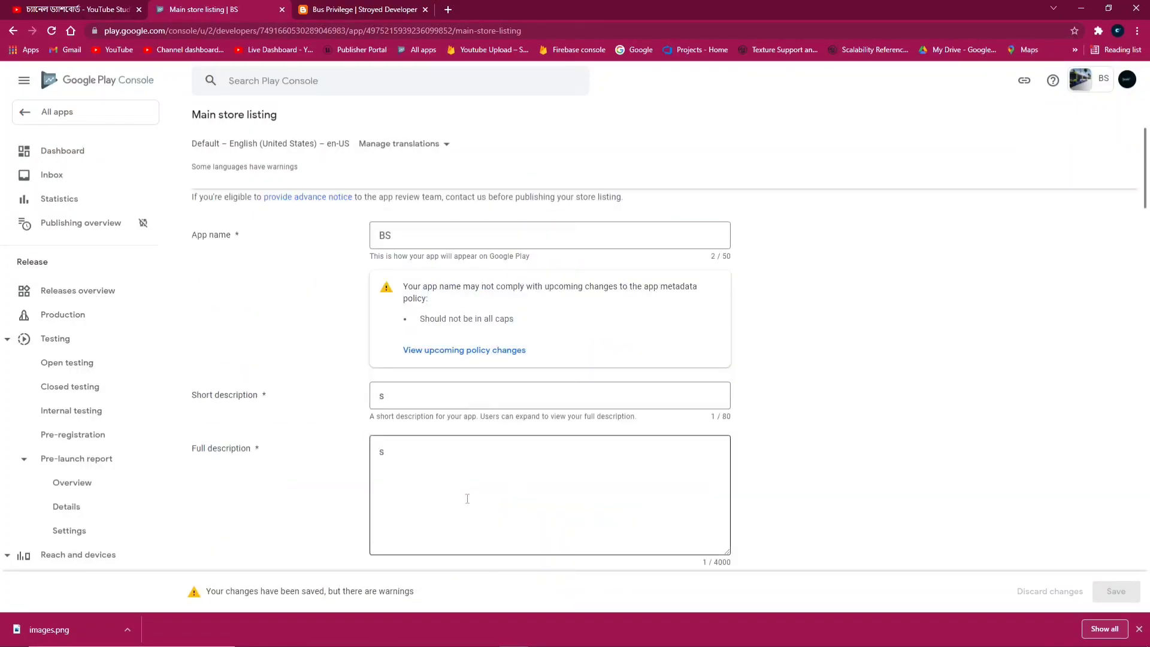
{"action": "scroll", "coordinate": [580, 365], "scroll_direction": "down", "scroll_amount": 10}
{"action": "scroll", "coordinate": [557, 336], "scroll_direction": "down", "scroll_amount": 5}
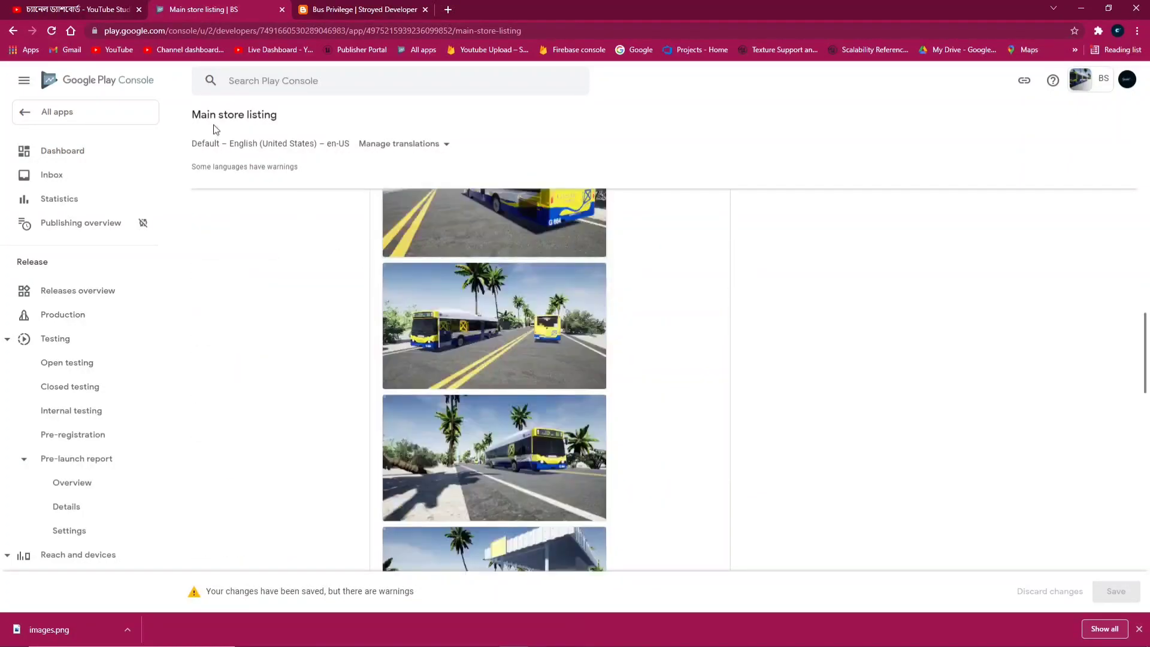
{"action": "scroll", "coordinate": [228, 186], "scroll_direction": "up", "scroll_amount": 5}
{"action": "left_click", "coordinate": [85, 159]}
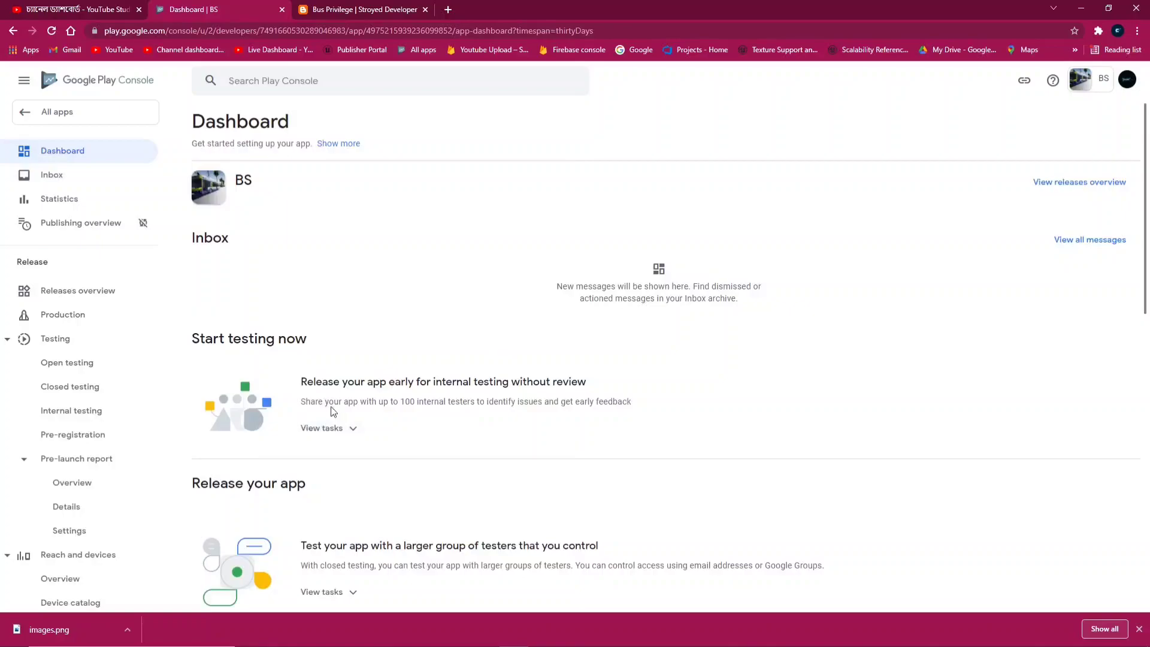
{"action": "scroll", "coordinate": [226, 348], "scroll_direction": "down", "scroll_amount": 1}
{"action": "scroll", "coordinate": [297, 392], "scroll_direction": "down", "scroll_amount": 5}
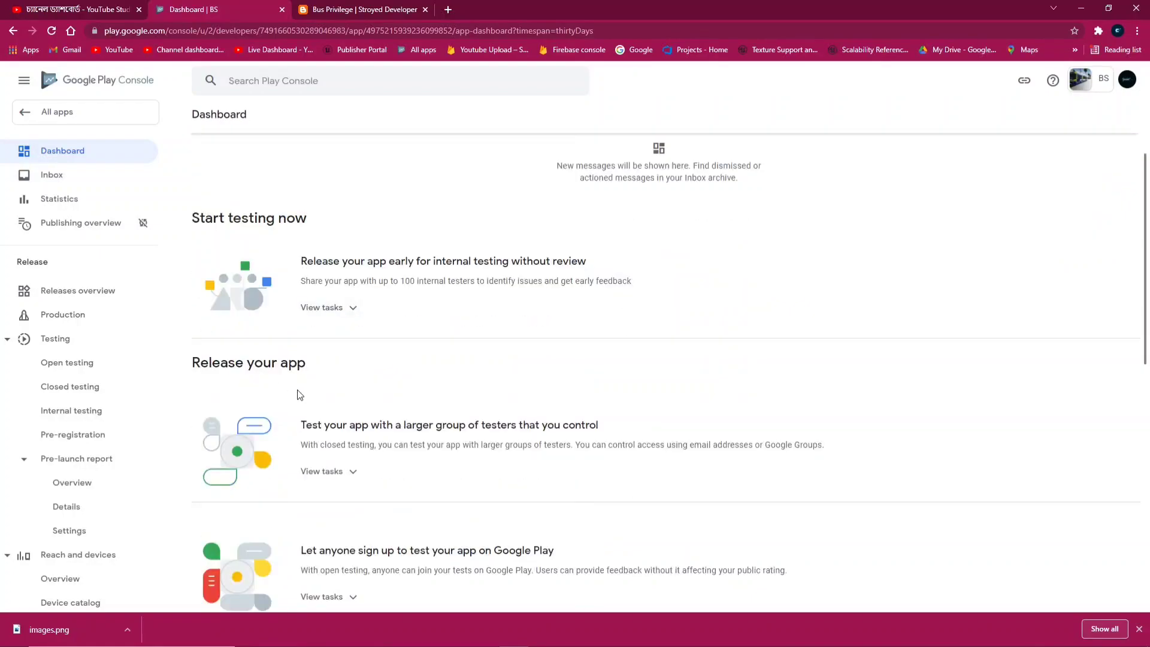
{"action": "scroll", "coordinate": [362, 463], "scroll_direction": "down", "scroll_amount": 2}
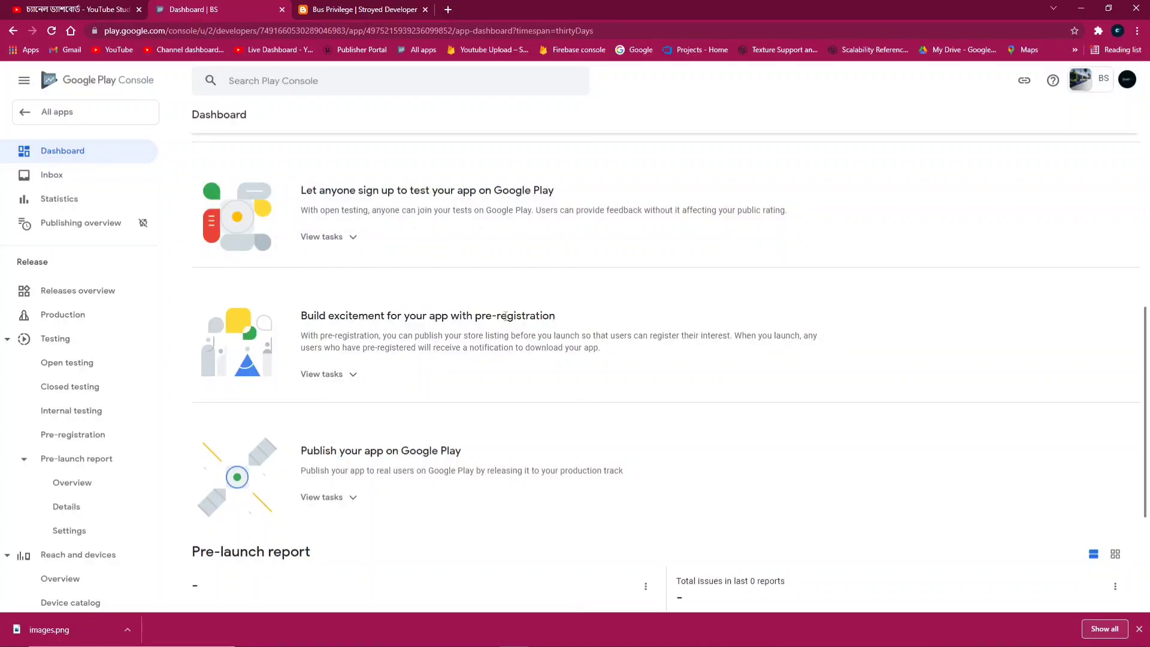
{"action": "scroll", "coordinate": [370, 499], "scroll_direction": "down", "scroll_amount": 2}
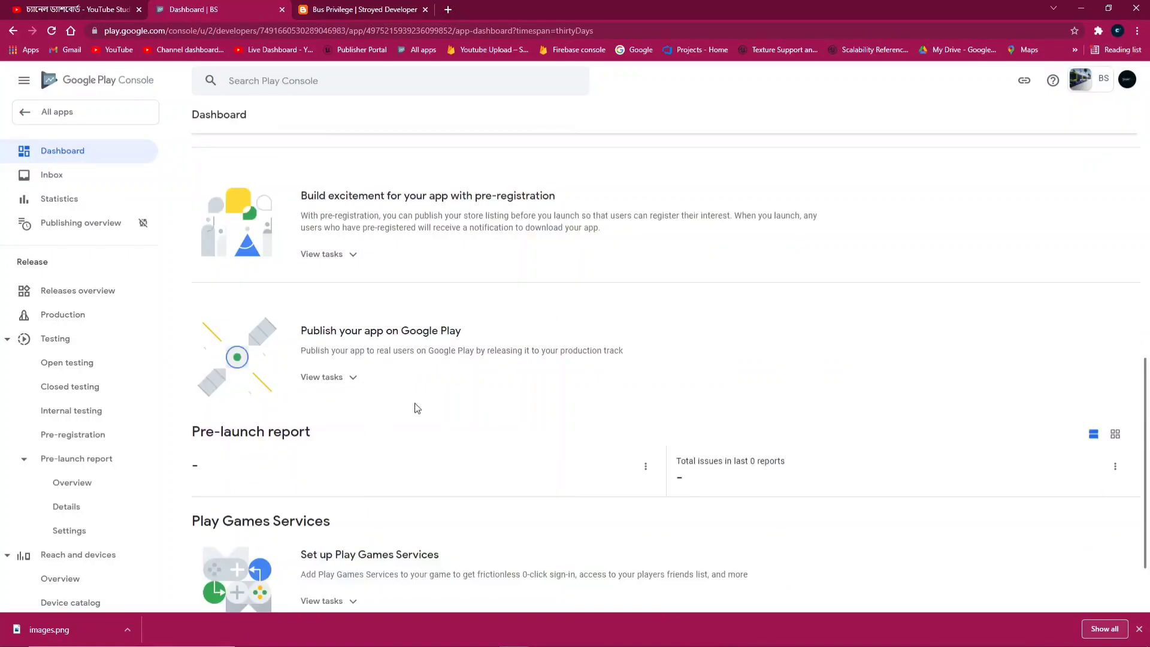
{"action": "scroll", "coordinate": [339, 424], "scroll_direction": "down", "scroll_amount": 2}
{"action": "scroll", "coordinate": [311, 406], "scroll_direction": "up", "scroll_amount": 8}
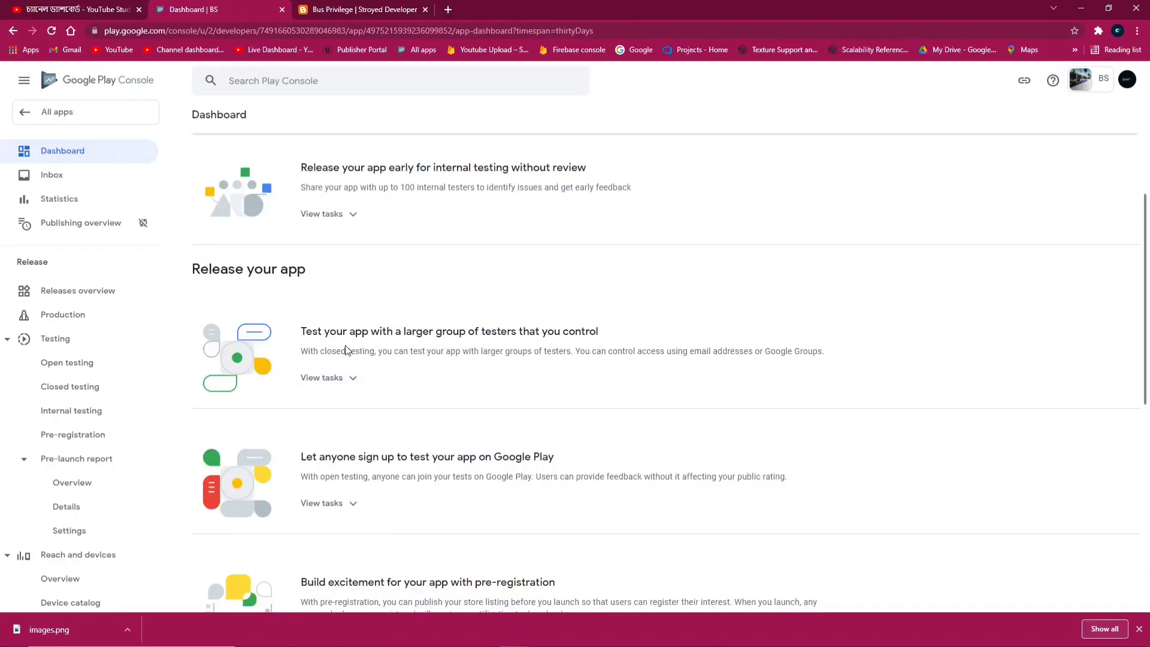
{"action": "scroll", "coordinate": [434, 221], "scroll_direction": "up", "scroll_amount": 3}
{"action": "scroll", "coordinate": [345, 307], "scroll_direction": "down", "scroll_amount": 4}
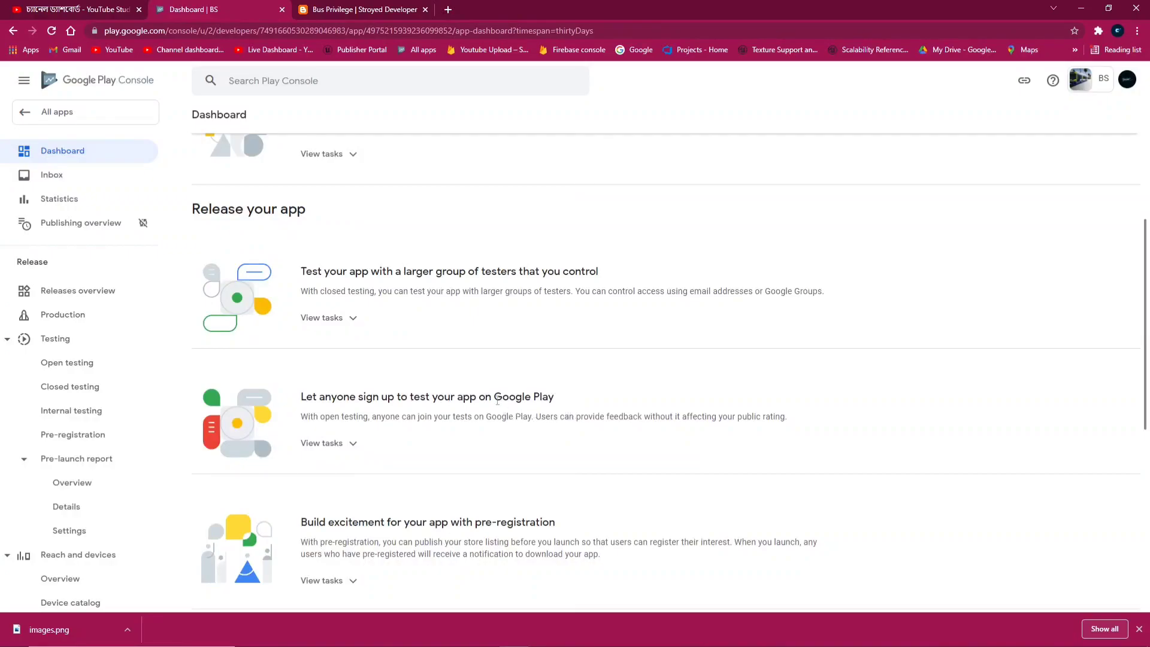
{"action": "scroll", "coordinate": [401, 331], "scroll_direction": "down", "scroll_amount": 2}
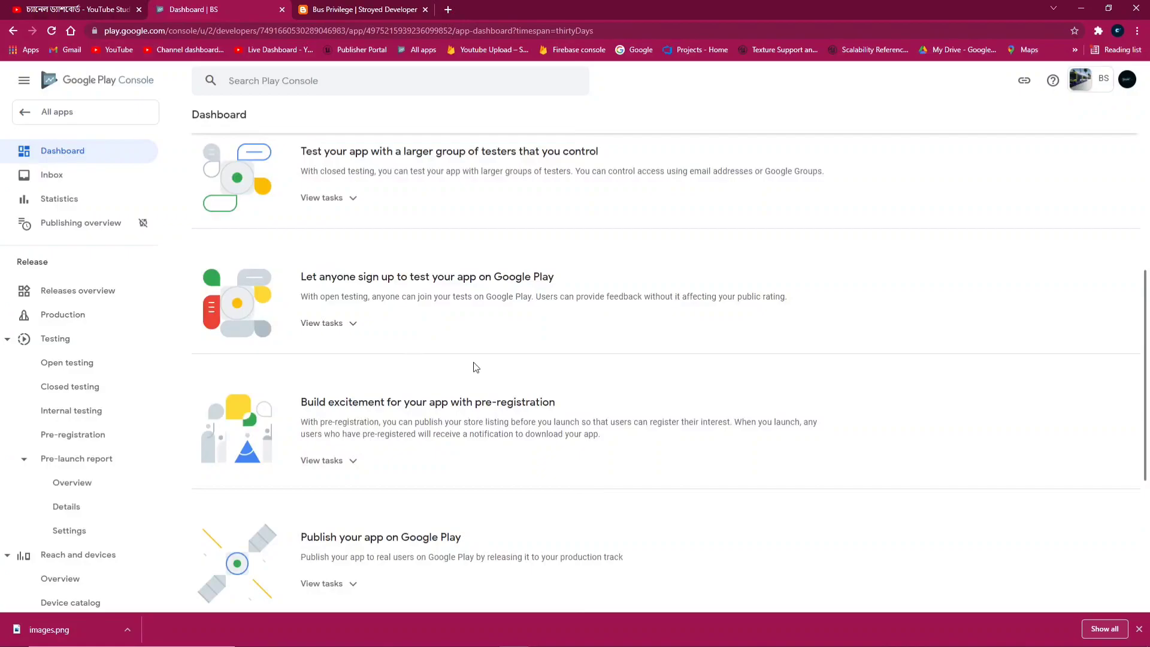
{"action": "scroll", "coordinate": [475, 368], "scroll_direction": "up", "scroll_amount": 3}
{"action": "left_click", "coordinate": [74, 324]}
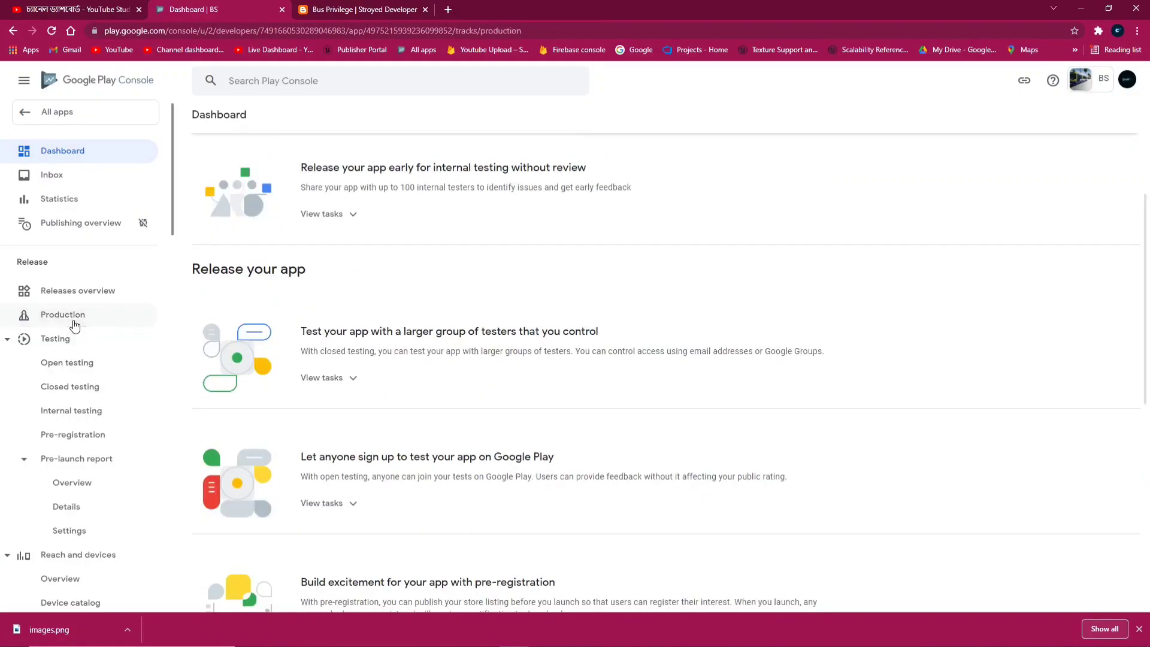
{"action": "left_click", "coordinate": [82, 299]}
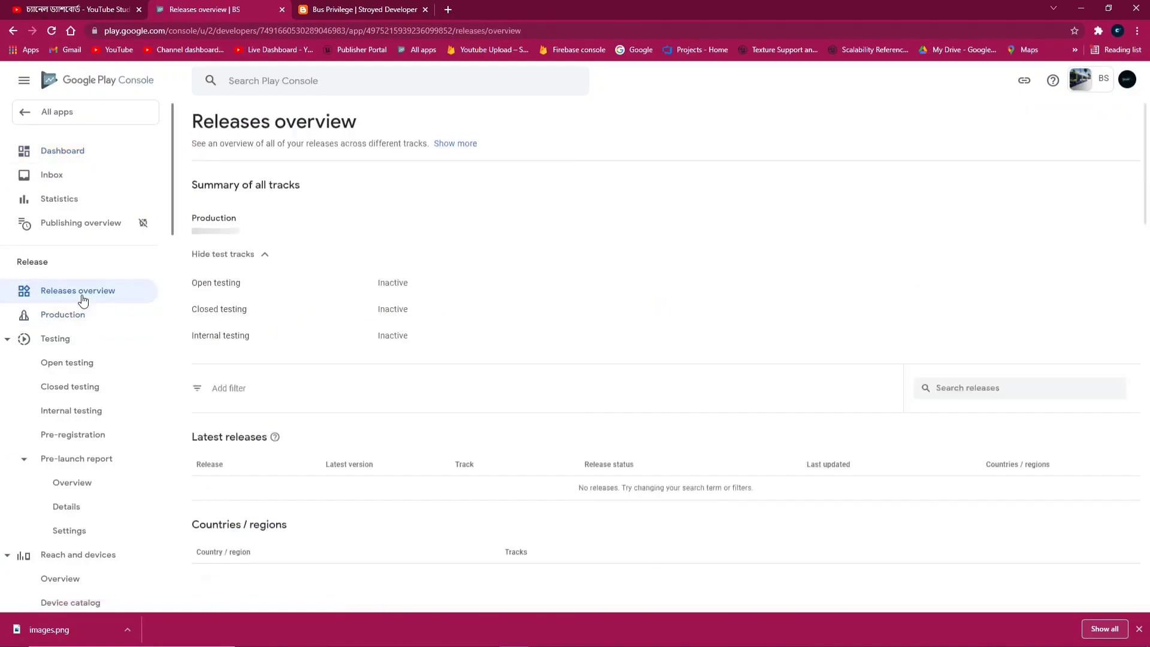
{"action": "left_click", "coordinate": [84, 158]}
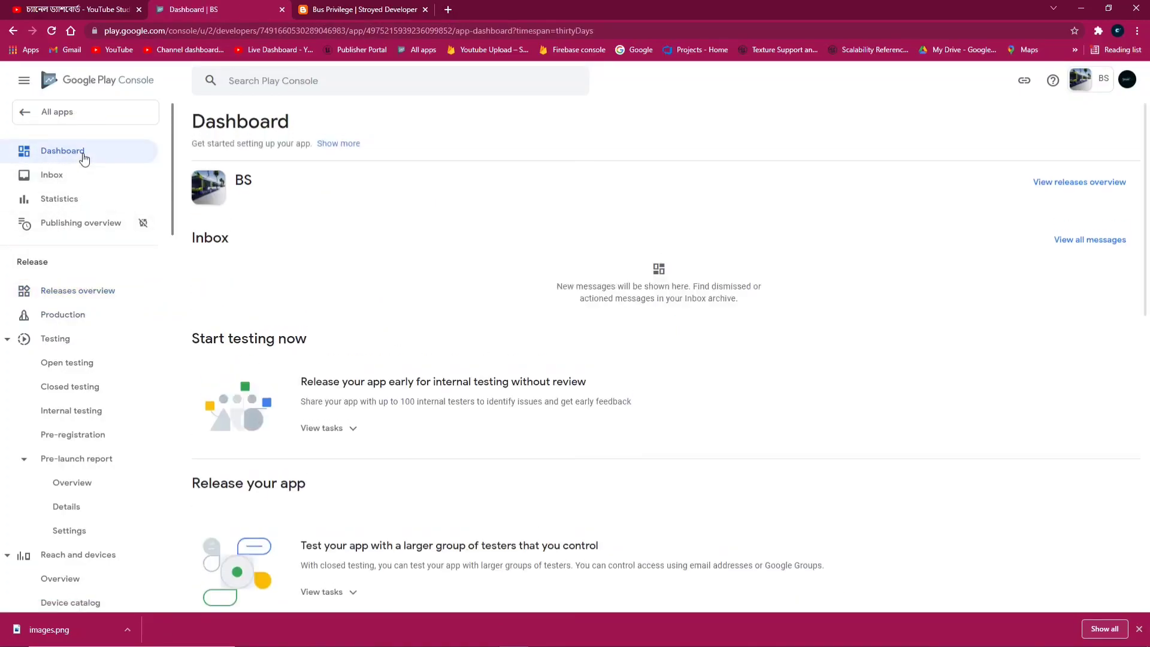
{"action": "scroll", "coordinate": [288, 255], "scroll_direction": "down", "scroll_amount": 2}
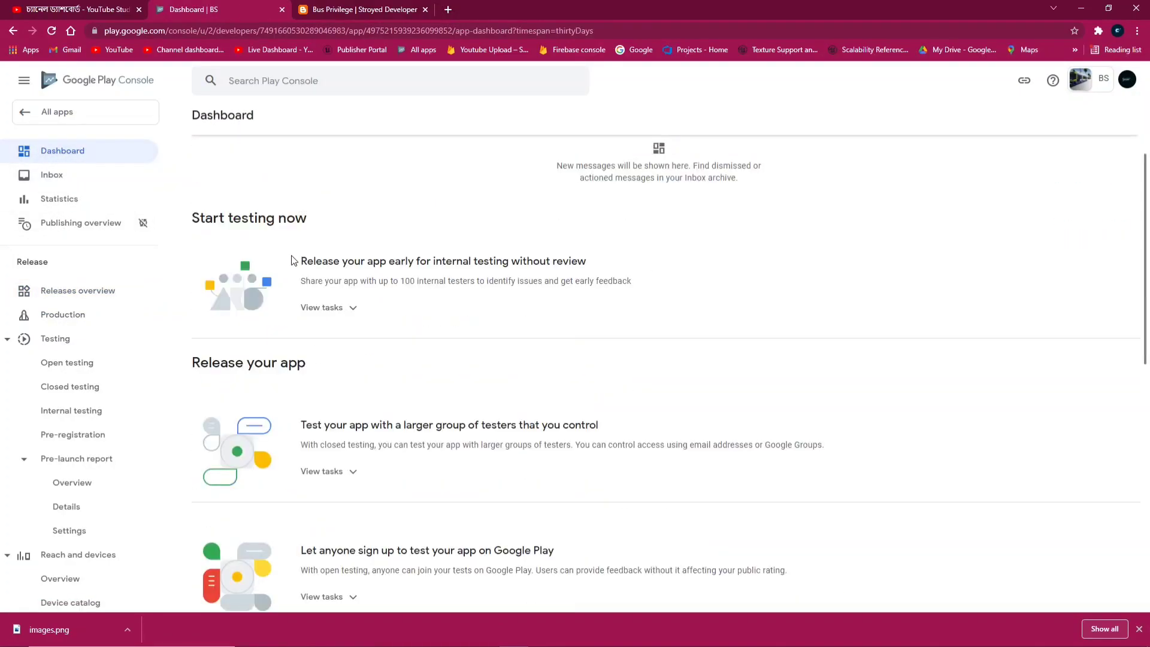
{"action": "left_click", "coordinate": [77, 117]}
{"action": "scroll", "coordinate": [235, 387], "scroll_direction": "down", "scroll_amount": 3}
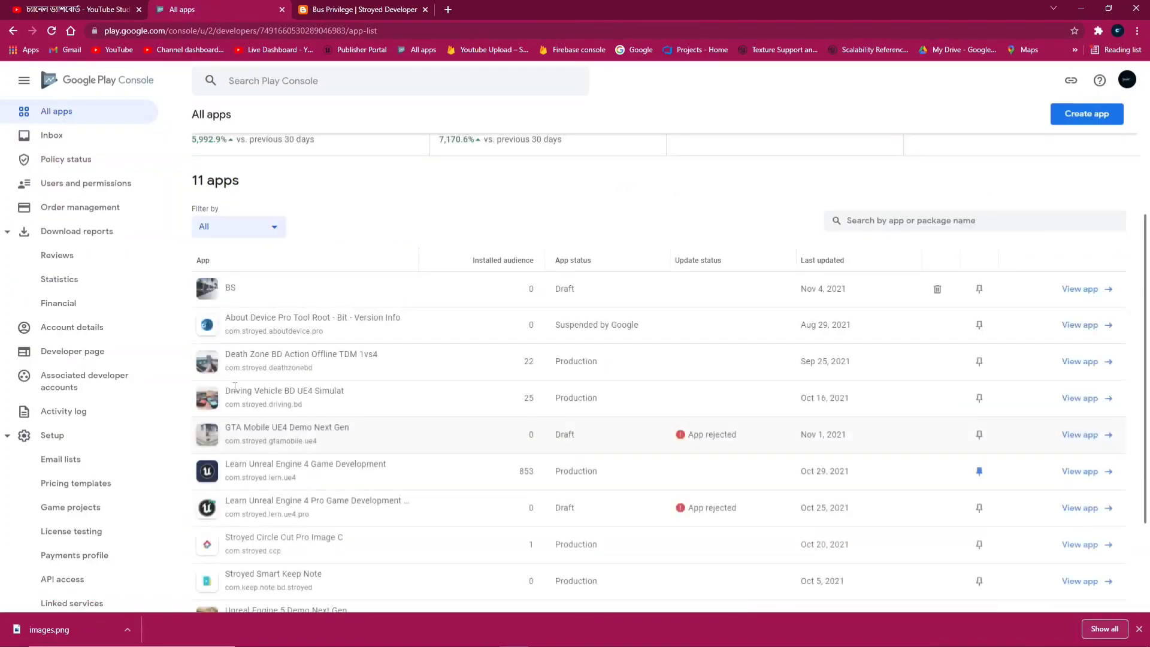
{"action": "left_click", "coordinate": [230, 289]}
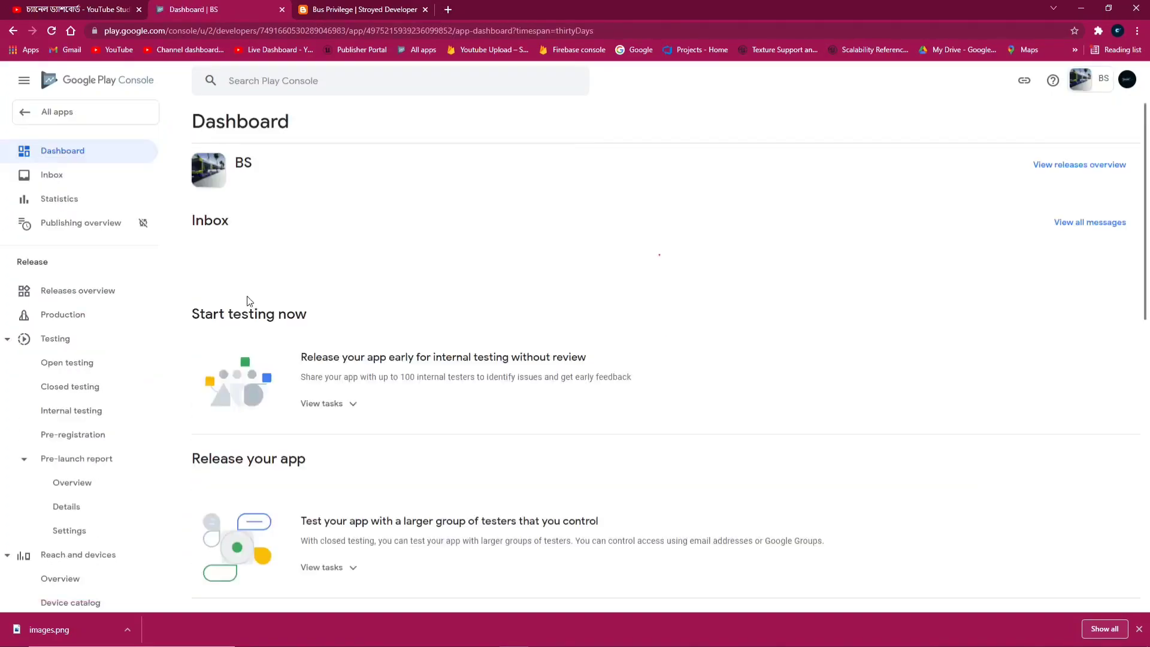
{"action": "scroll", "coordinate": [271, 306], "scroll_direction": "down", "scroll_amount": 1}
{"action": "scroll", "coordinate": [270, 293], "scroll_direction": "down", "scroll_amount": 1}
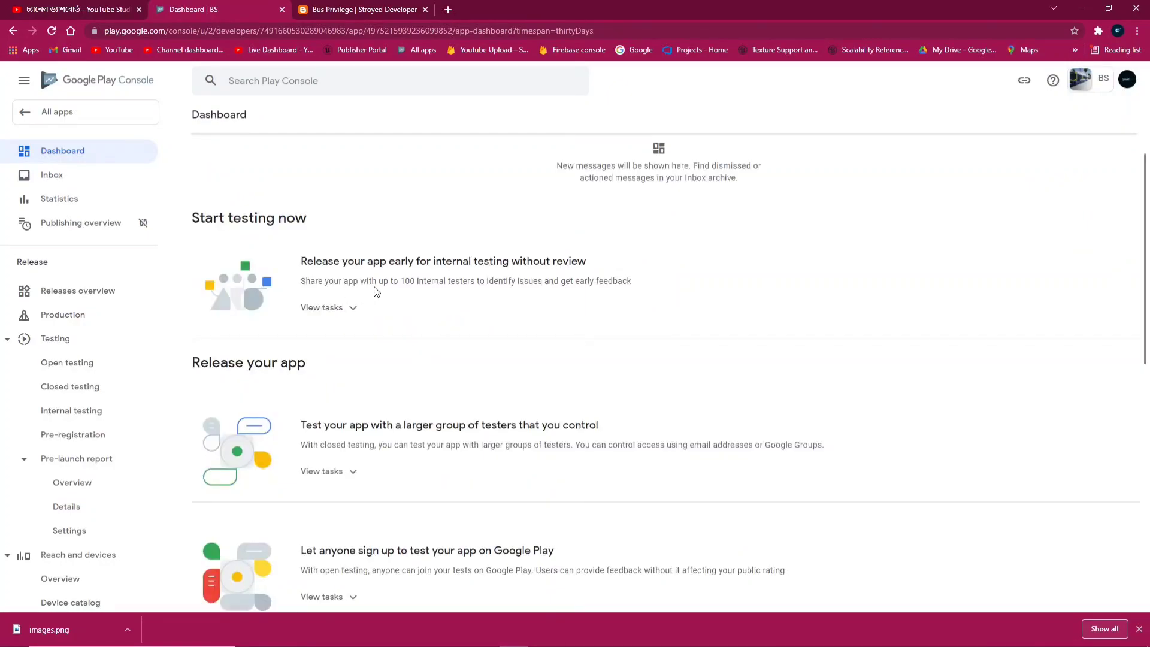
{"action": "scroll", "coordinate": [535, 290], "scroll_direction": "down", "scroll_amount": 1}
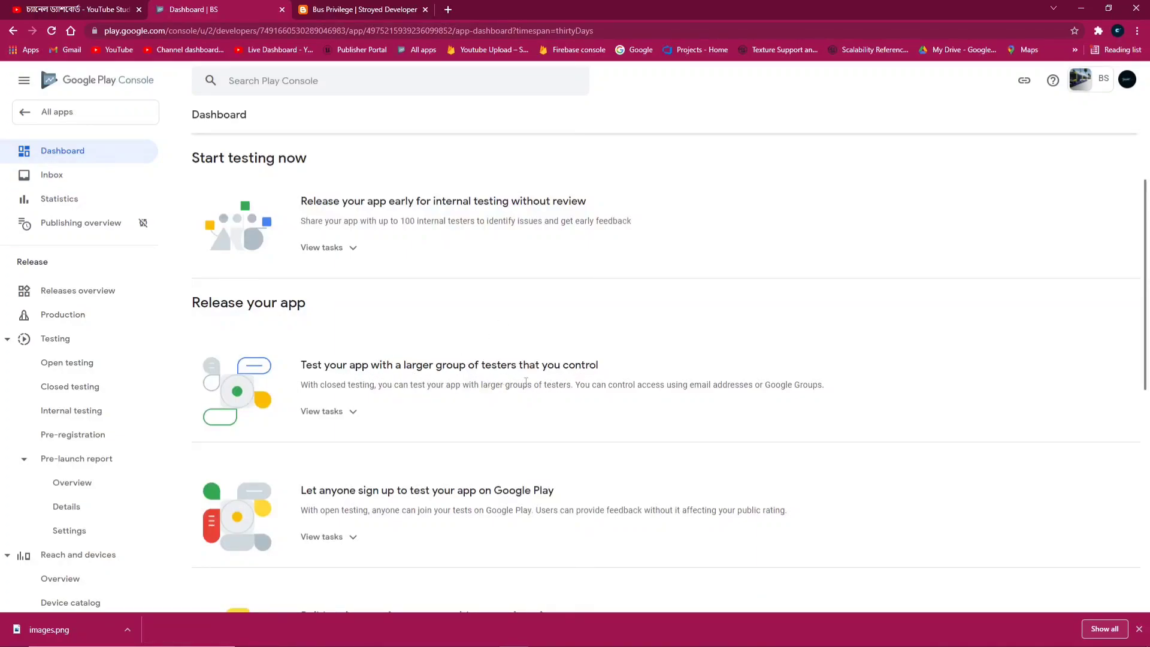
{"action": "scroll", "coordinate": [526, 382], "scroll_direction": "down", "scroll_amount": 2}
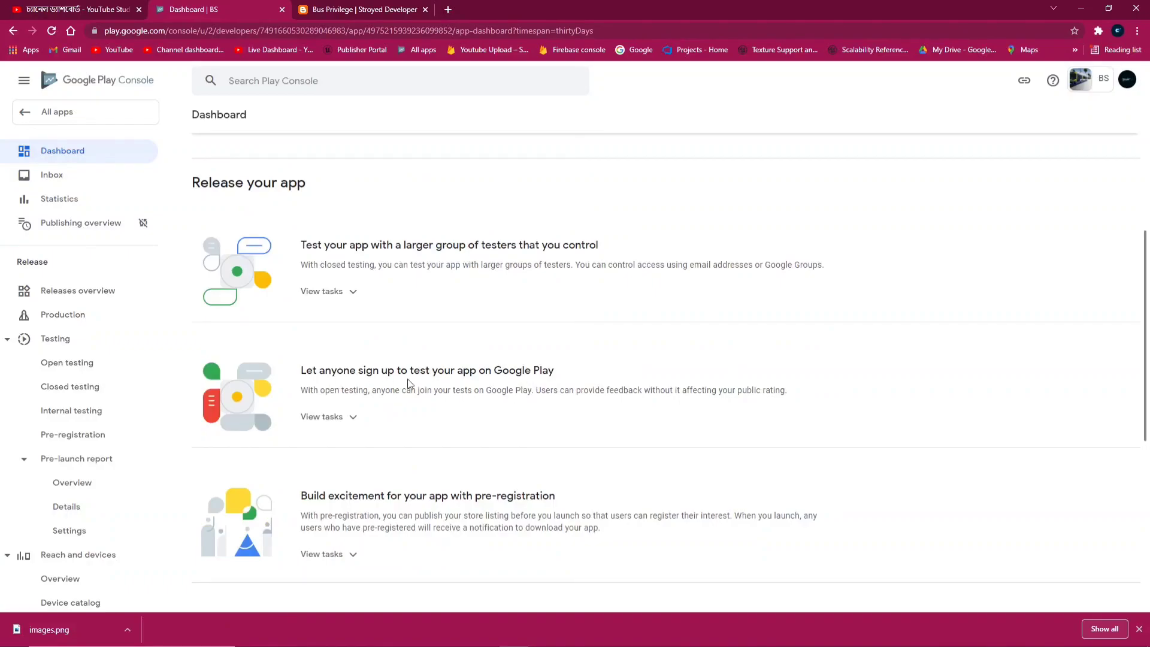
{"action": "scroll", "coordinate": [409, 382], "scroll_direction": "down", "scroll_amount": 5}
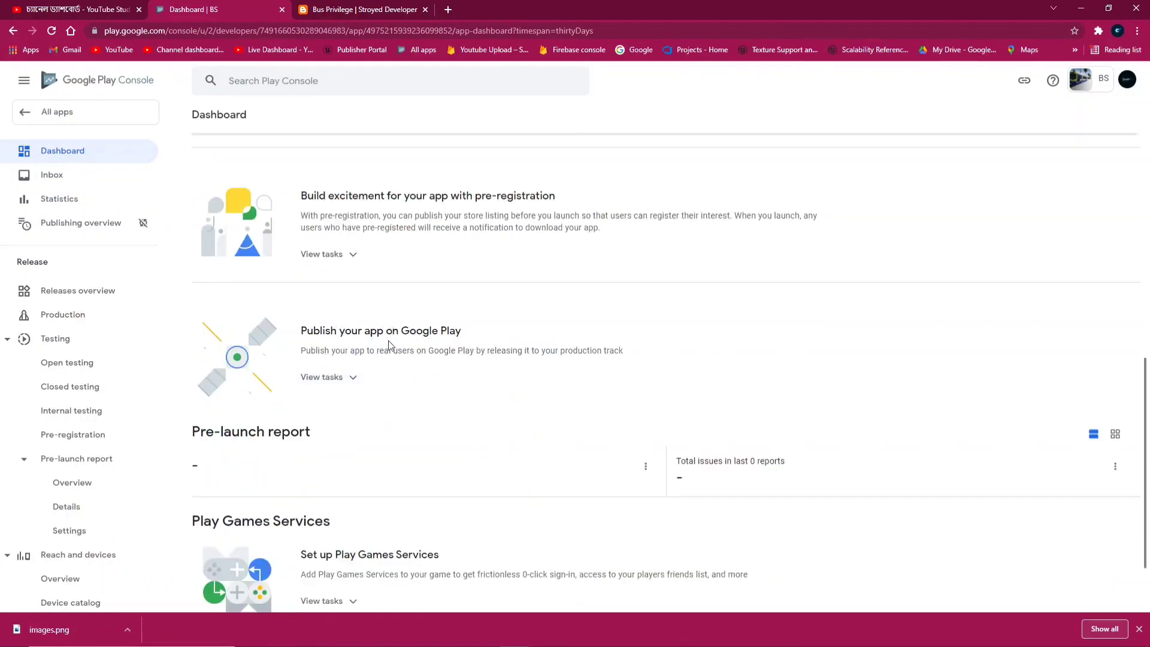
Expand the task lists for production, pre-registration, open testing and internal testing
{"action": "left_click", "coordinate": [357, 381]}
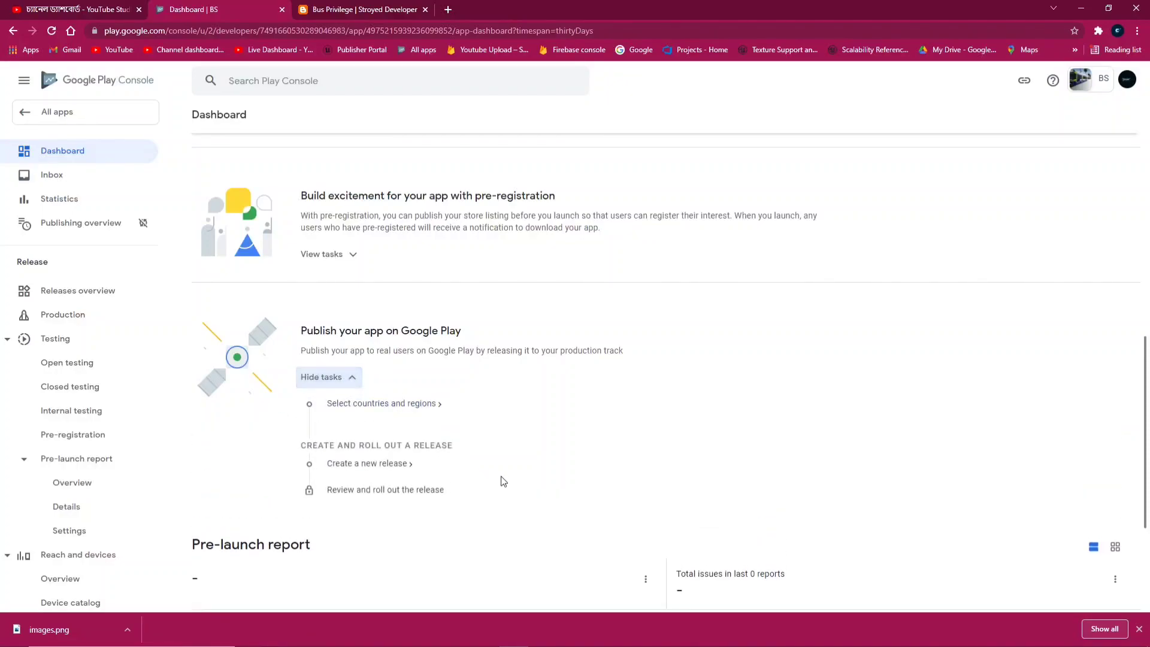
{"action": "left_click", "coordinate": [325, 256]}
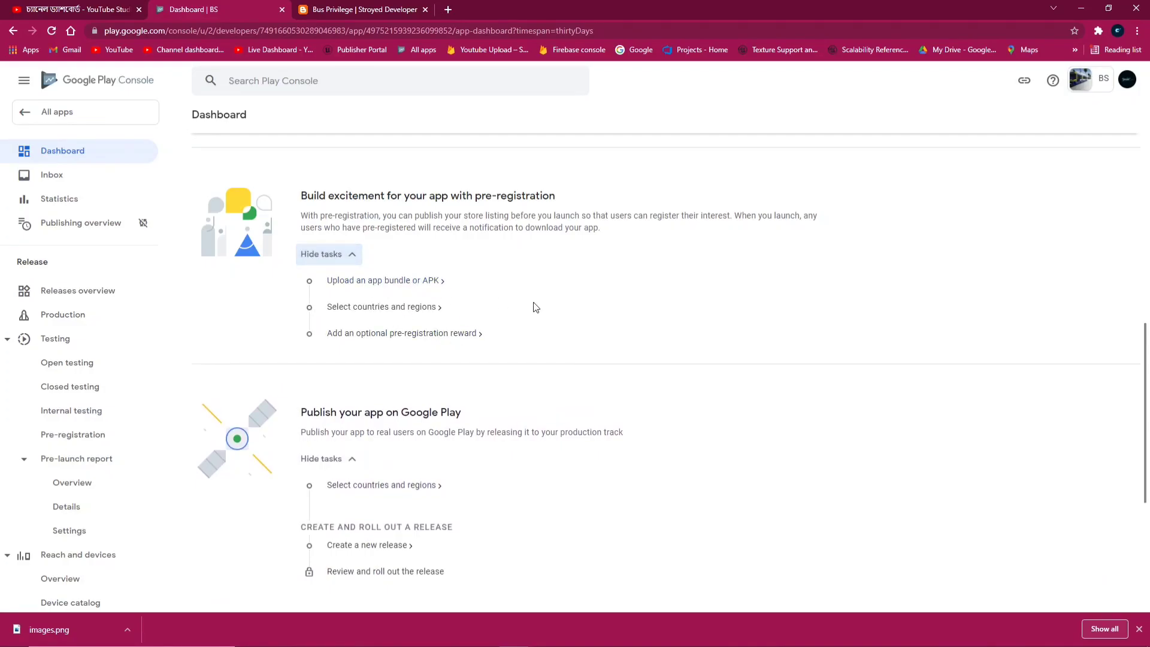
{"action": "scroll", "coordinate": [535, 307], "scroll_direction": "up", "scroll_amount": 1}
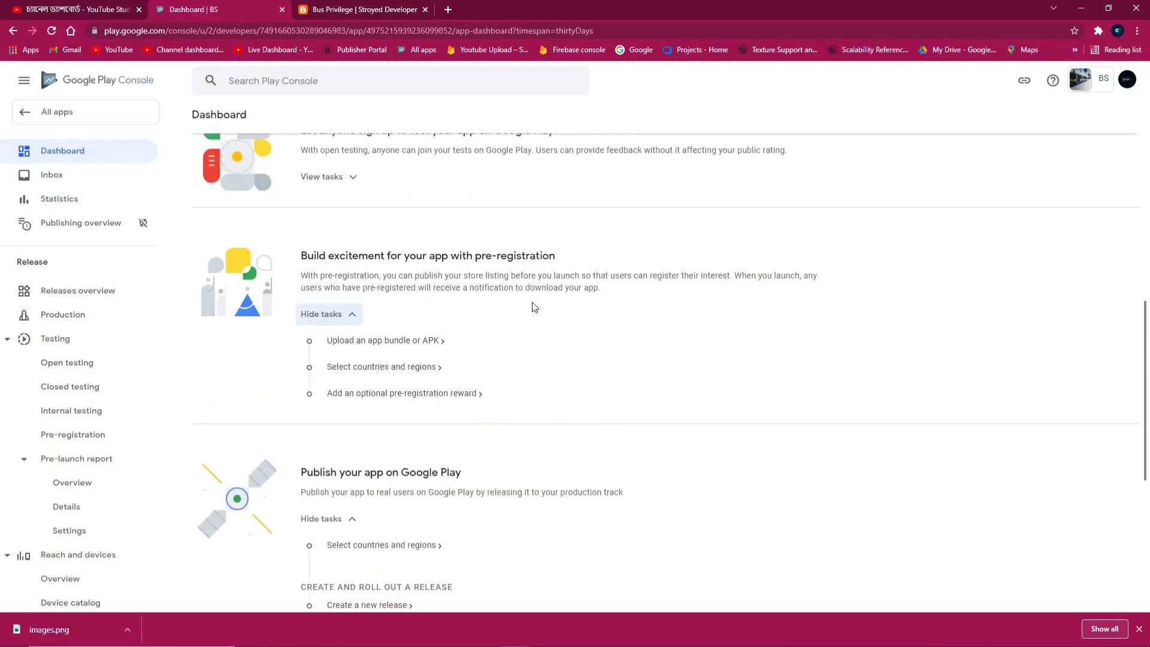
{"action": "scroll", "coordinate": [597, 371], "scroll_direction": "up", "scroll_amount": 1}
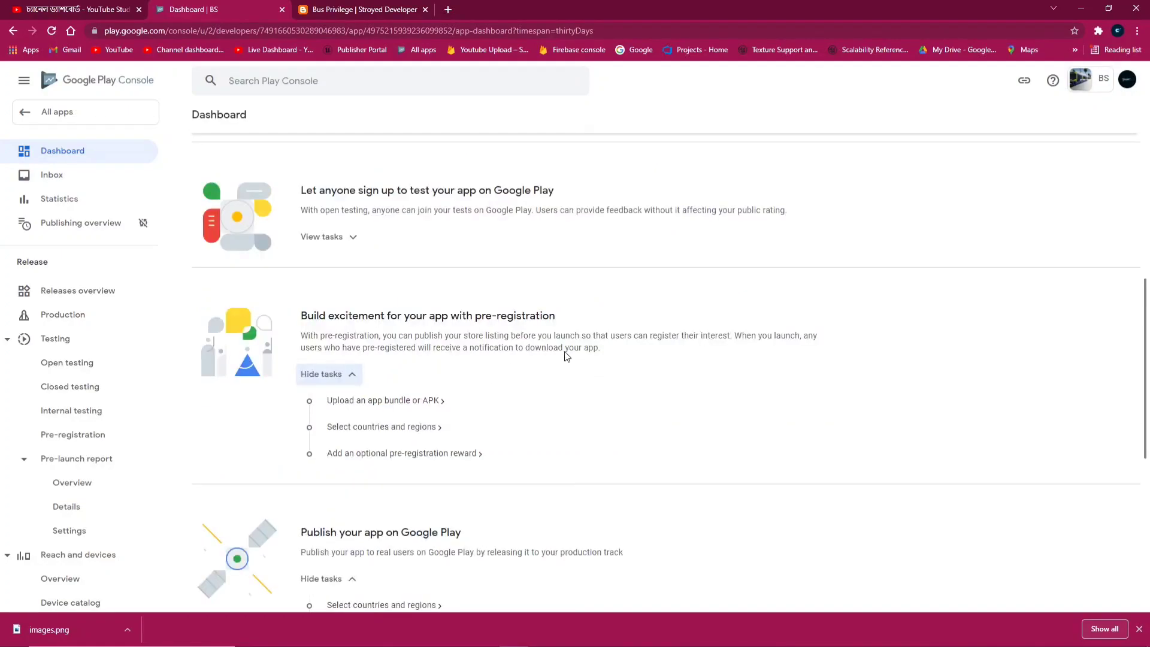
{"action": "left_click", "coordinate": [350, 238]}
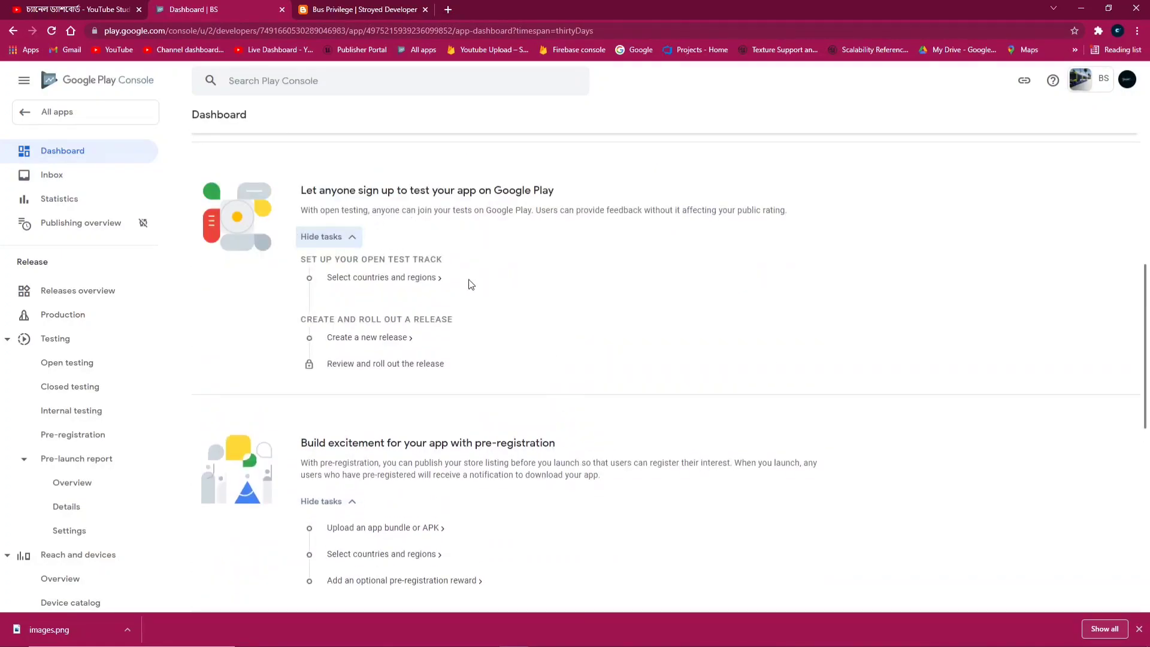
{"action": "scroll", "coordinate": [473, 232], "scroll_direction": "up", "scroll_amount": 4}
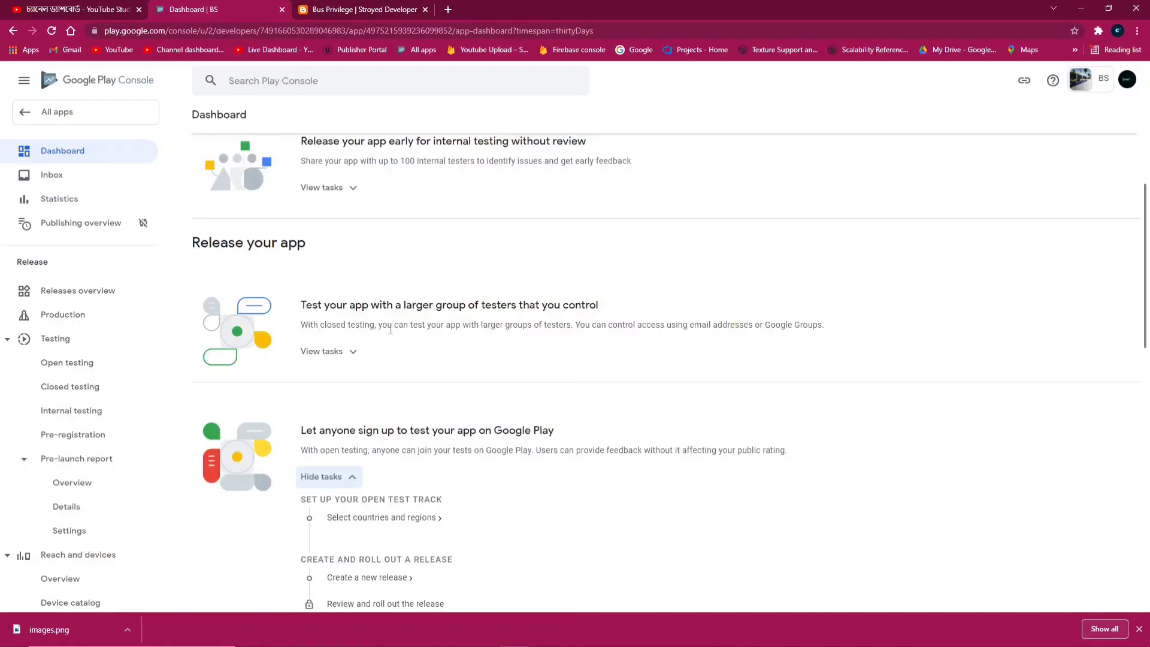
{"action": "scroll", "coordinate": [391, 329], "scroll_direction": "up", "scroll_amount": 1}
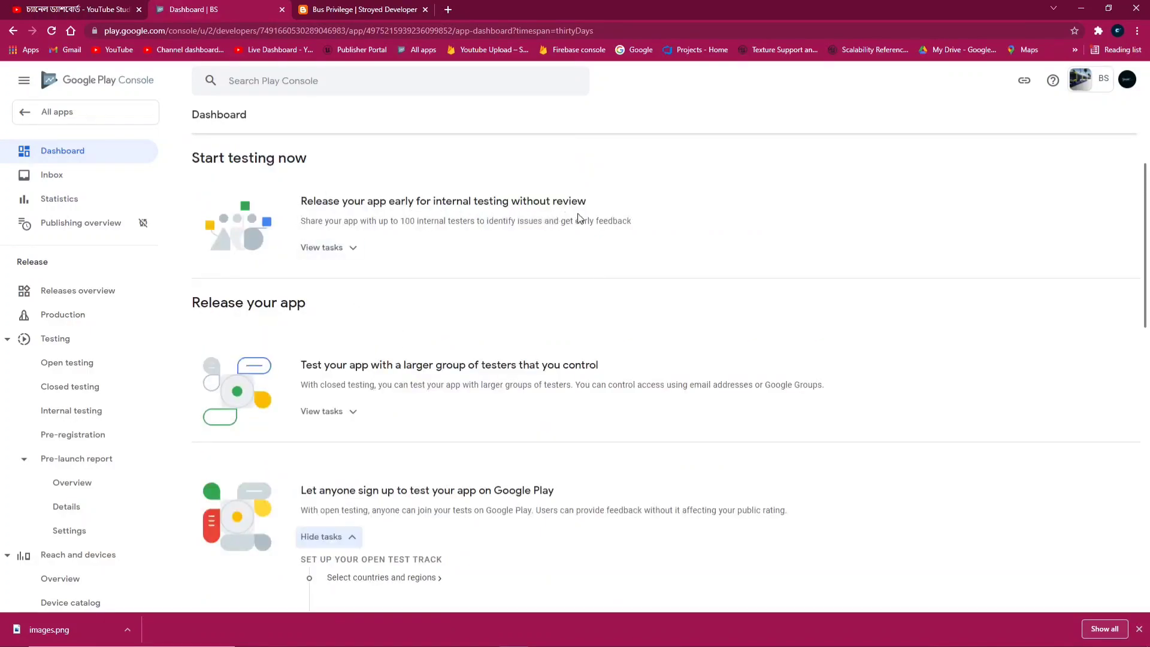
{"action": "left_click", "coordinate": [353, 247]}
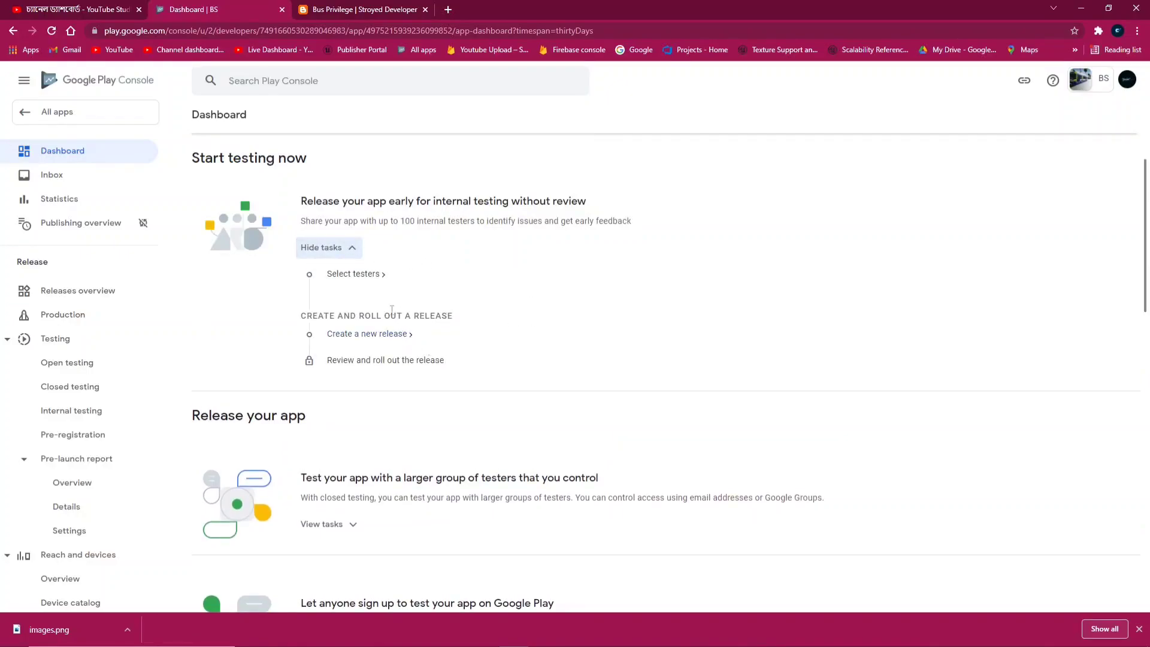
{"action": "scroll", "coordinate": [391, 289], "scroll_direction": "down", "scroll_amount": 14}
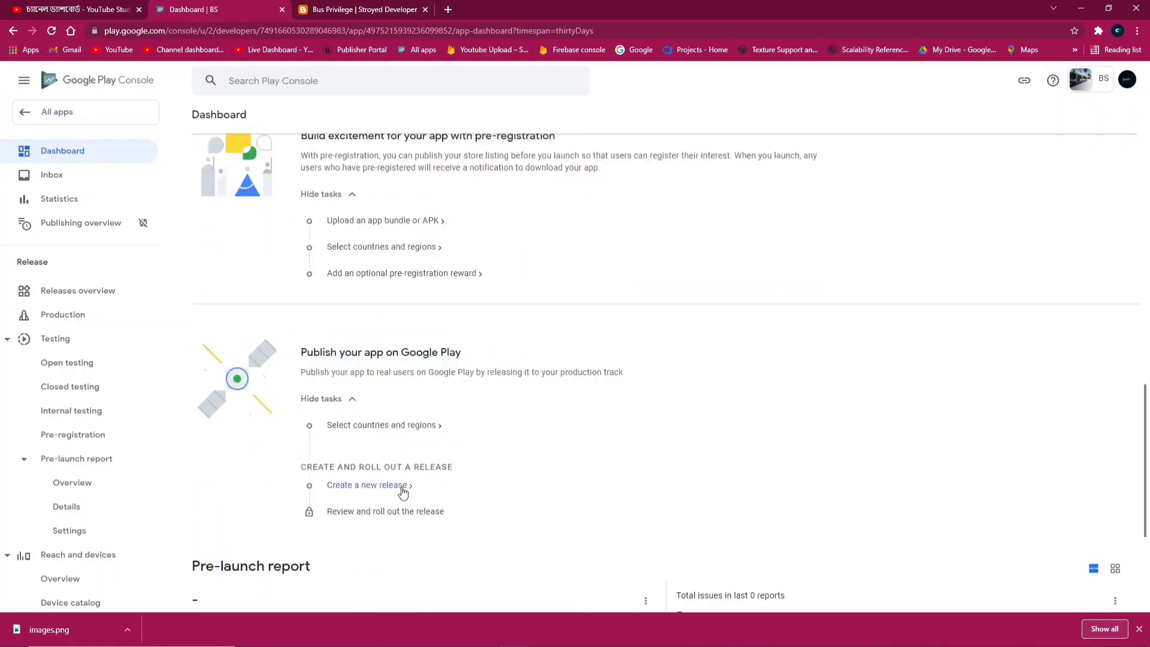
Add all 176 countries/regions to Production and view its Releases tab
{"action": "left_click", "coordinate": [379, 308]}
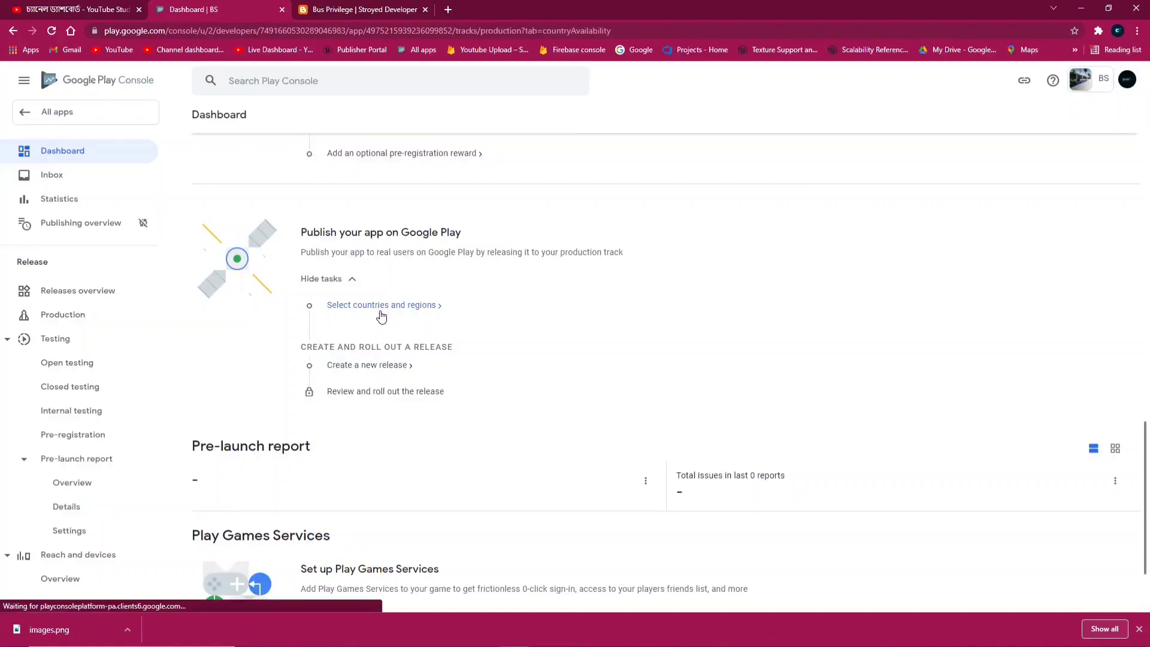
{"action": "left_click", "coordinate": [632, 402]}
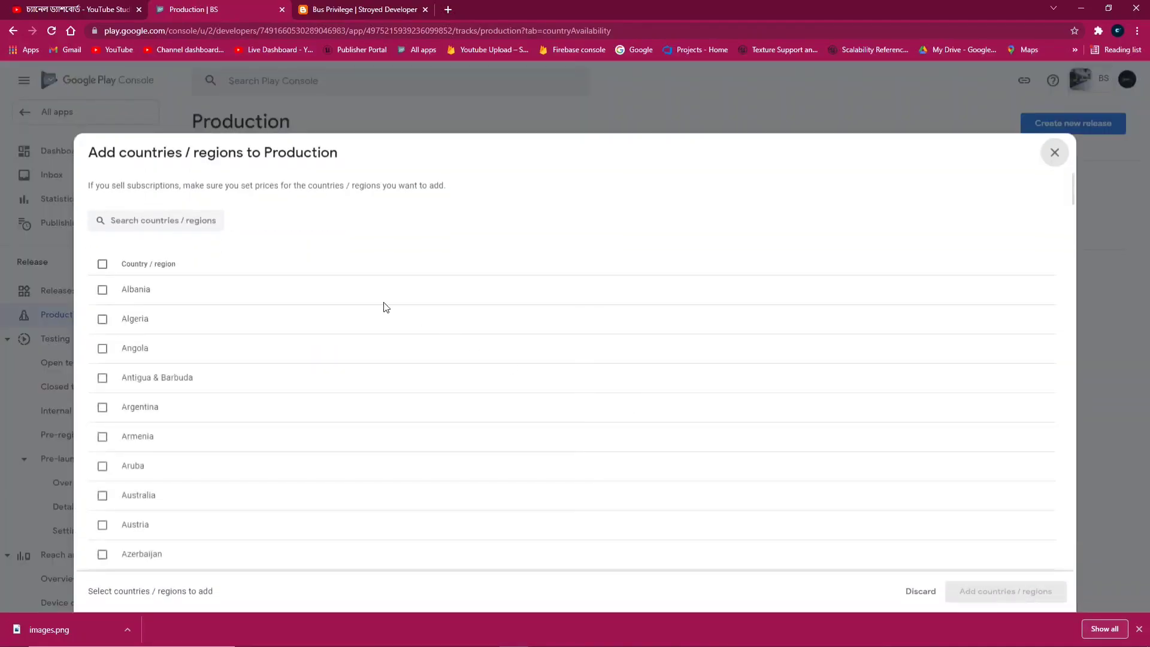
{"action": "left_click", "coordinate": [102, 264]}
{"action": "left_click", "coordinate": [970, 584]}
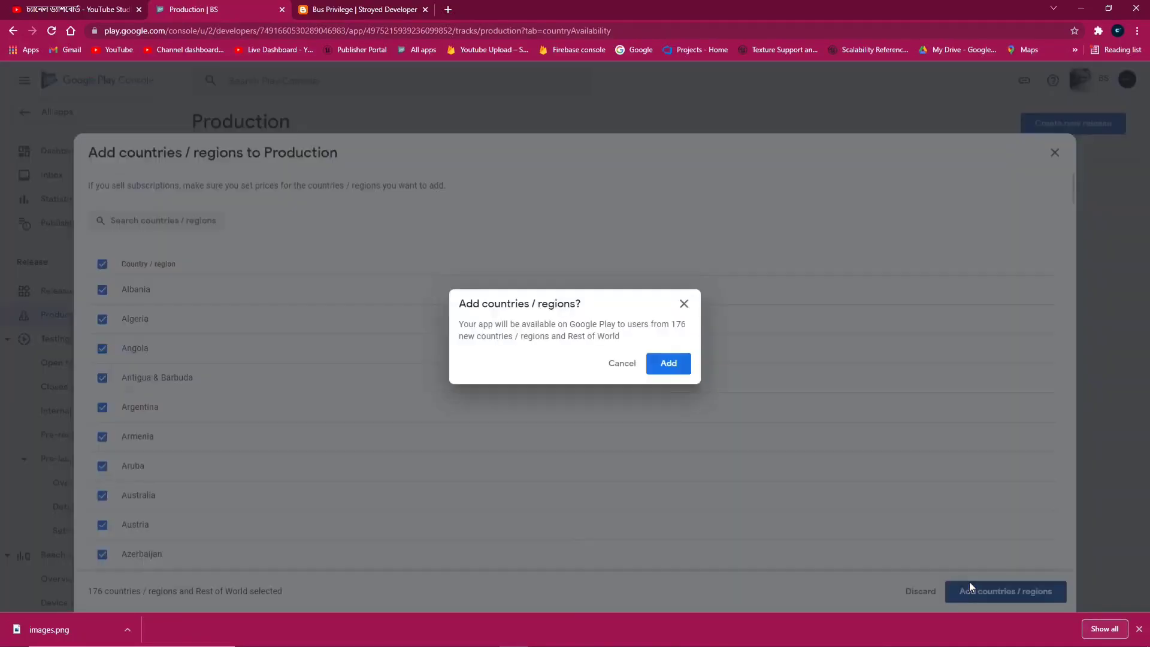
{"action": "left_click", "coordinate": [684, 372]}
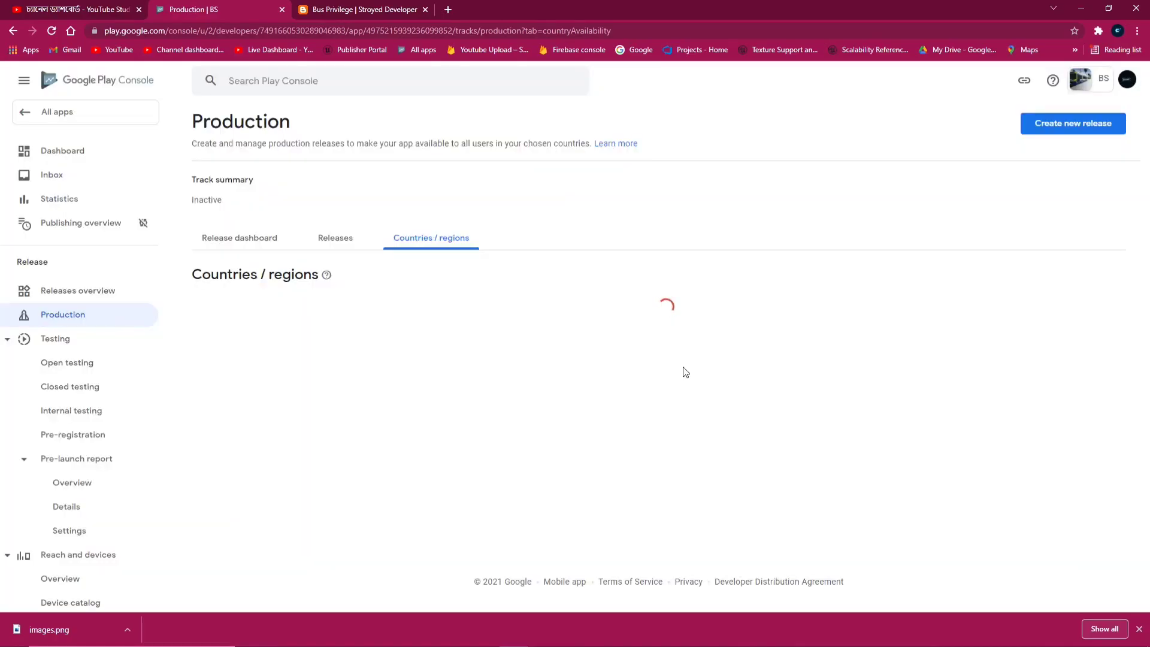
{"action": "scroll", "coordinate": [683, 375], "scroll_direction": "down", "scroll_amount": 5}
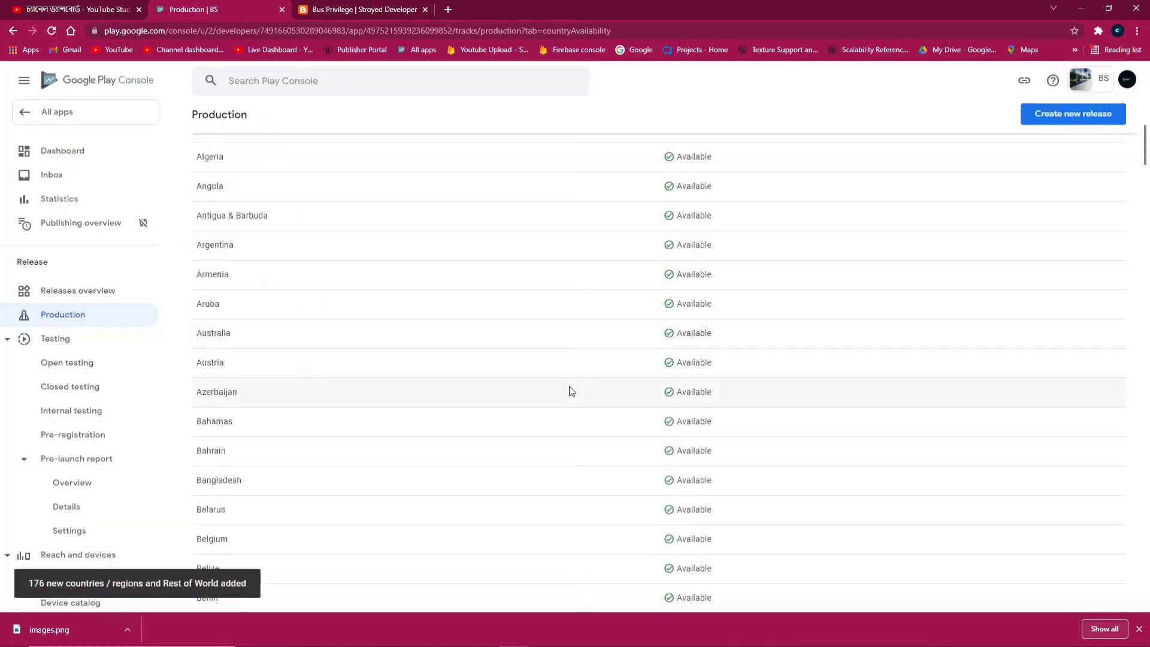
{"action": "scroll", "coordinate": [572, 392], "scroll_direction": "up", "scroll_amount": 5}
{"action": "left_click", "coordinate": [319, 241]}
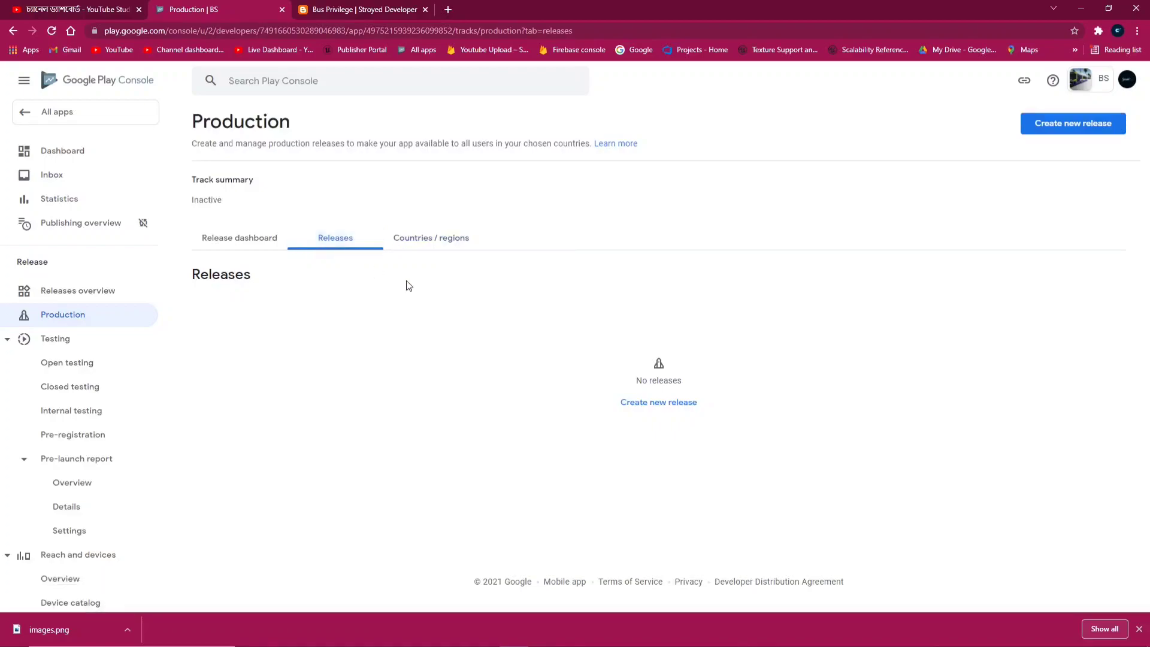
Create a new production release and pick busBD-Android-Shipping.aab from Pictures > Android_ETC2
{"action": "left_click", "coordinate": [656, 403]}
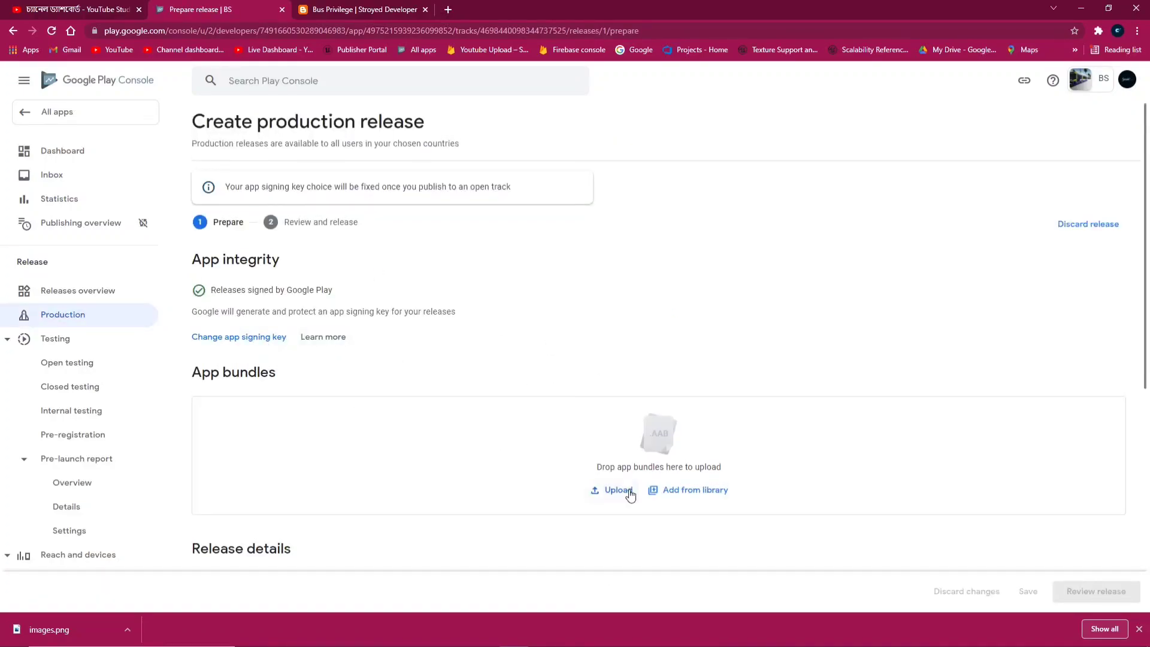
{"action": "left_click", "coordinate": [629, 492]}
{"action": "left_click", "coordinate": [49, 160]}
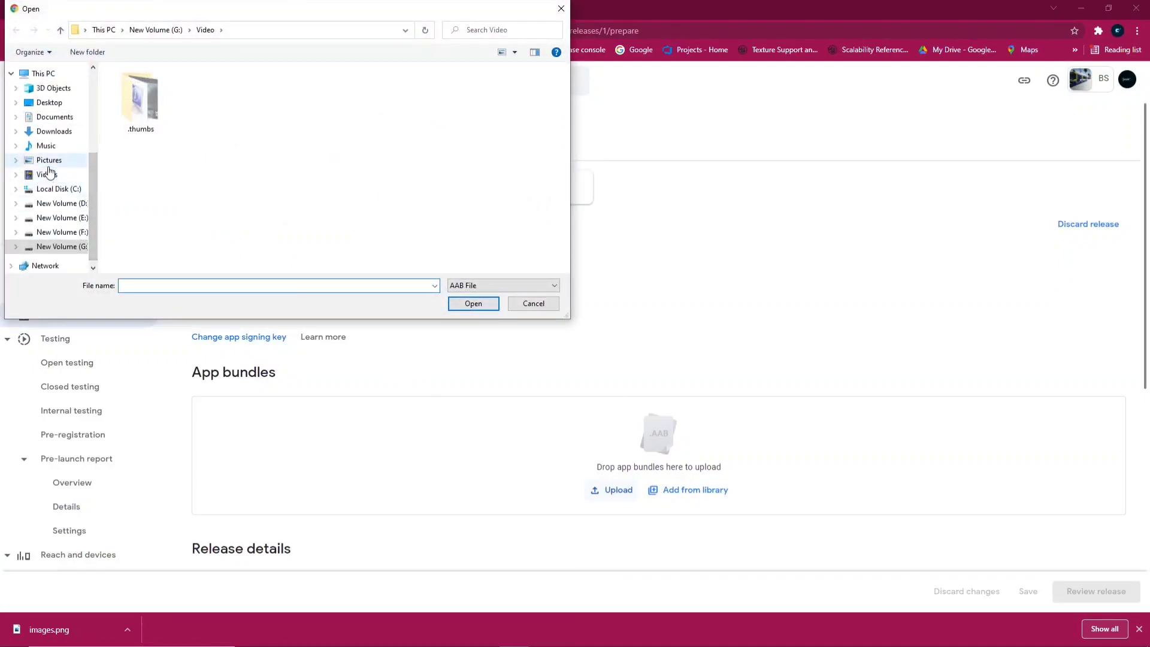
{"action": "left_click", "coordinate": [47, 175]}
{"action": "left_click", "coordinate": [48, 159]}
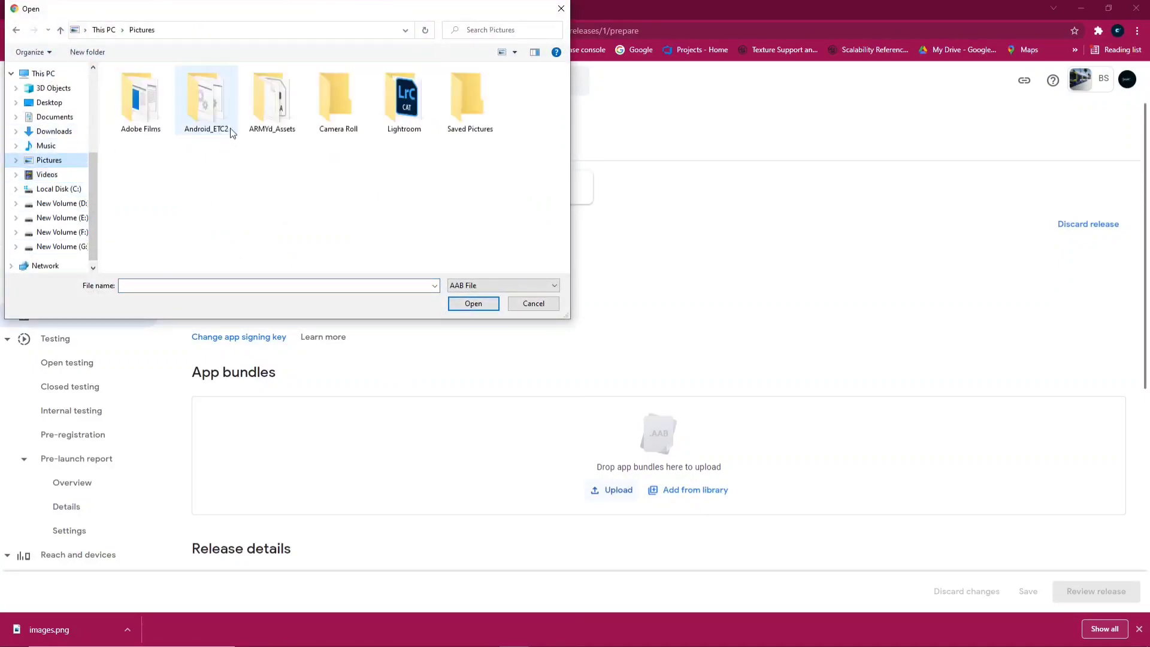
{"action": "double_click", "coordinate": [220, 111]}
{"action": "left_click", "coordinate": [145, 113]}
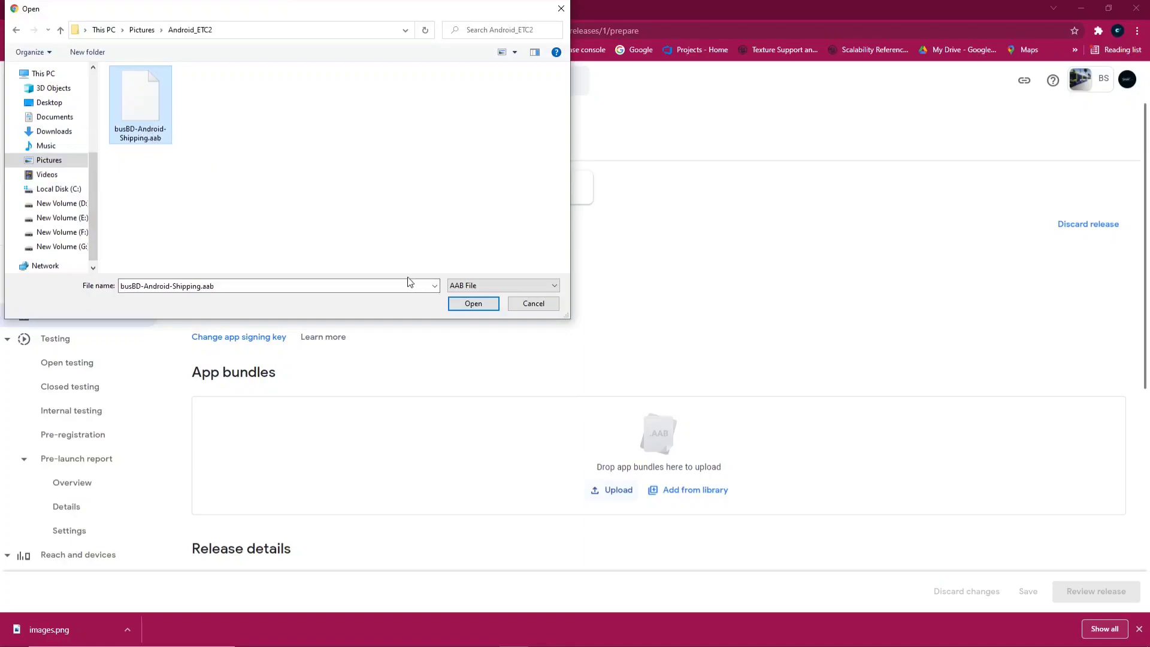
Confirm busBD-Android-Shipping.aab in the file dialog and follow its upload progress under App bundles
{"action": "left_click", "coordinate": [473, 303]}
{"action": "scroll", "coordinate": [448, 290], "scroll_direction": "down", "scroll_amount": 2}
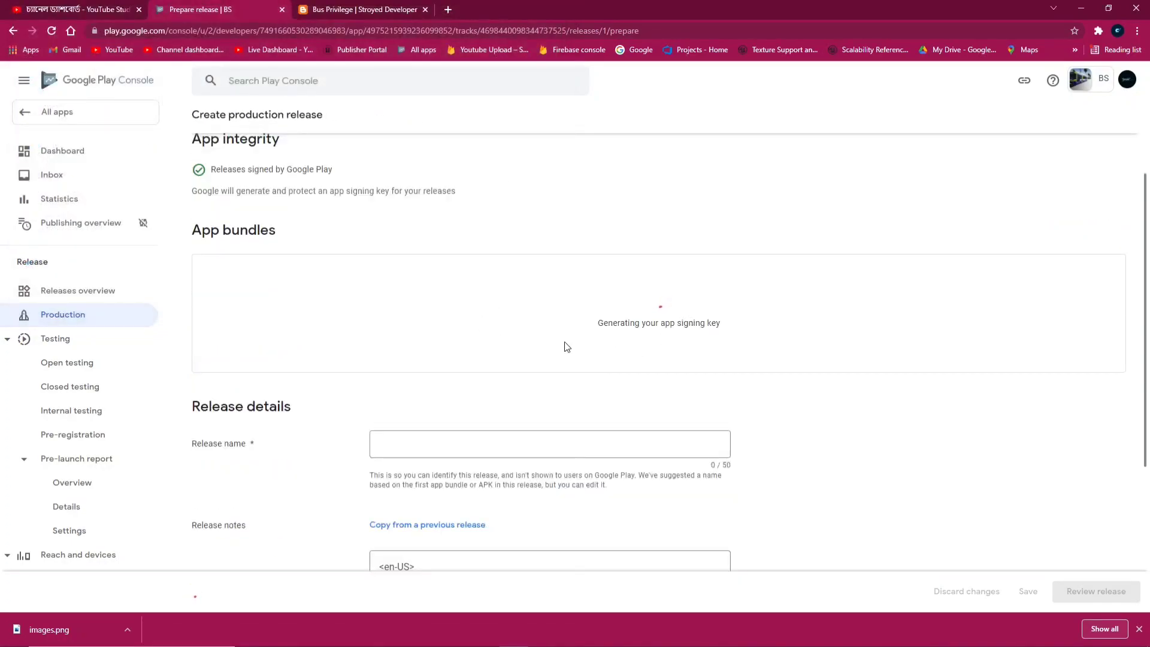
{"action": "scroll", "coordinate": [616, 328], "scroll_direction": "down", "scroll_amount": 2}
{"action": "scroll", "coordinate": [522, 339], "scroll_direction": "down", "scroll_amount": 2}
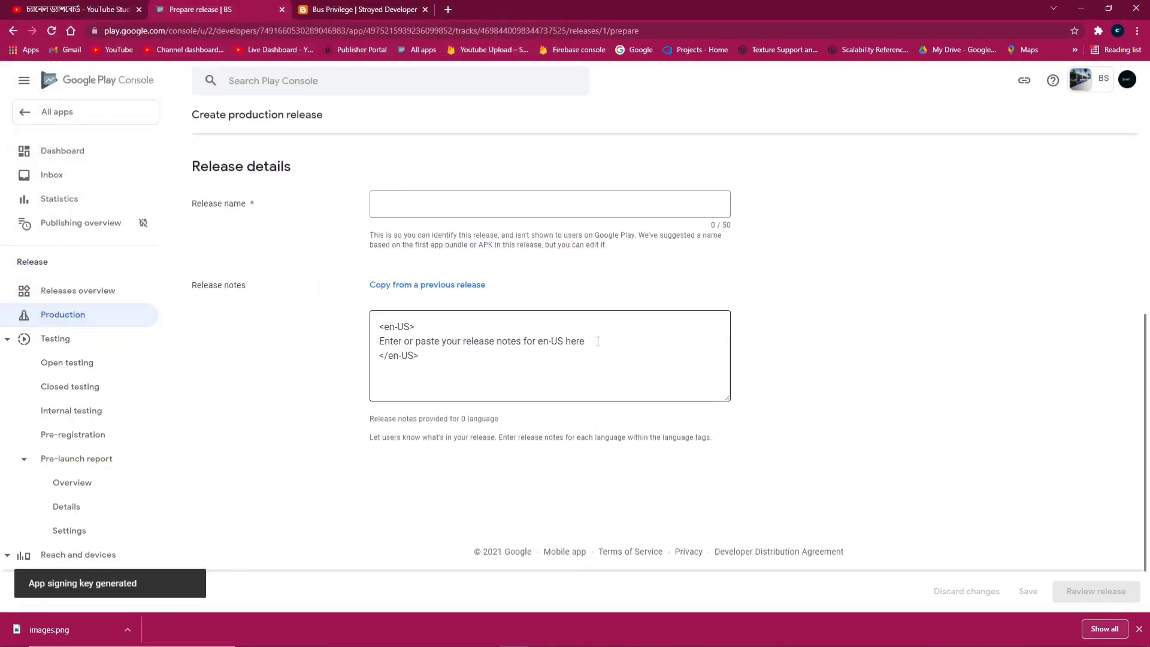
{"action": "scroll", "coordinate": [737, 318], "scroll_direction": "up", "scroll_amount": 3}
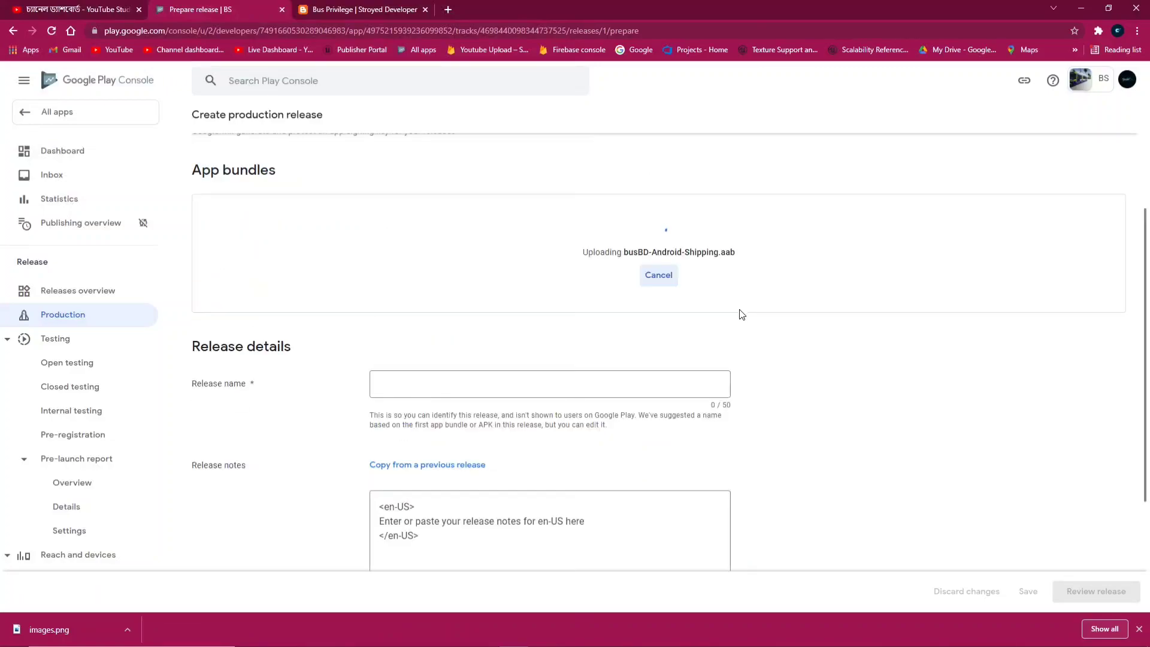
{"action": "scroll", "coordinate": [827, 432], "scroll_direction": "down", "scroll_amount": 2}
{"action": "scroll", "coordinate": [583, 233], "scroll_direction": "up", "scroll_amount": 2}
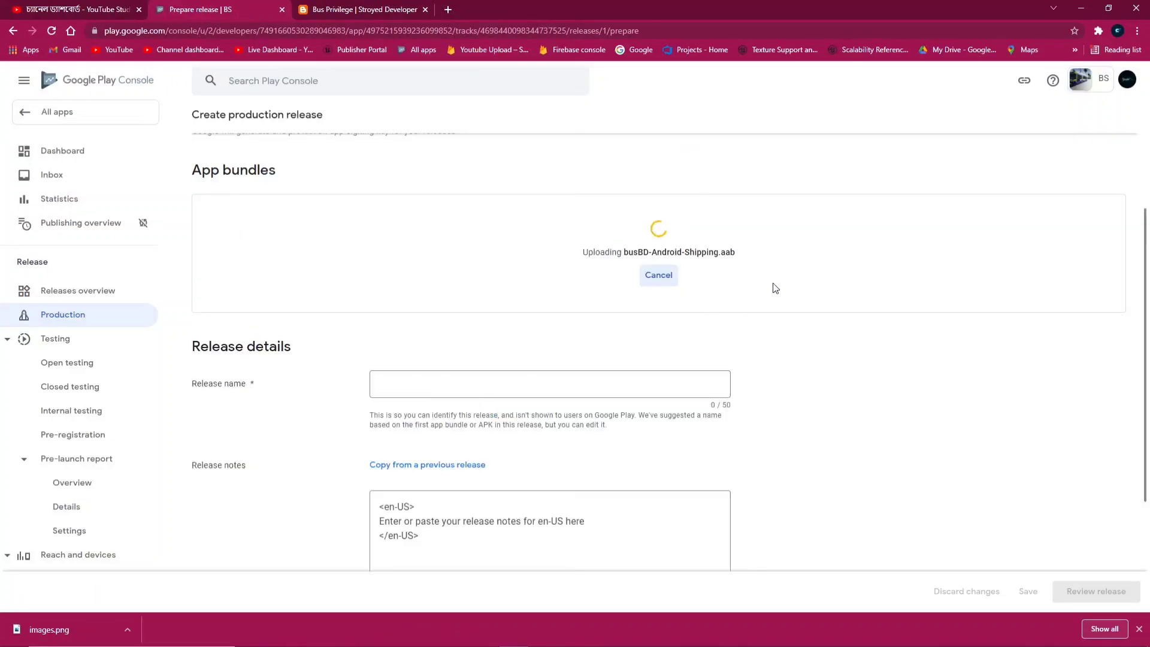